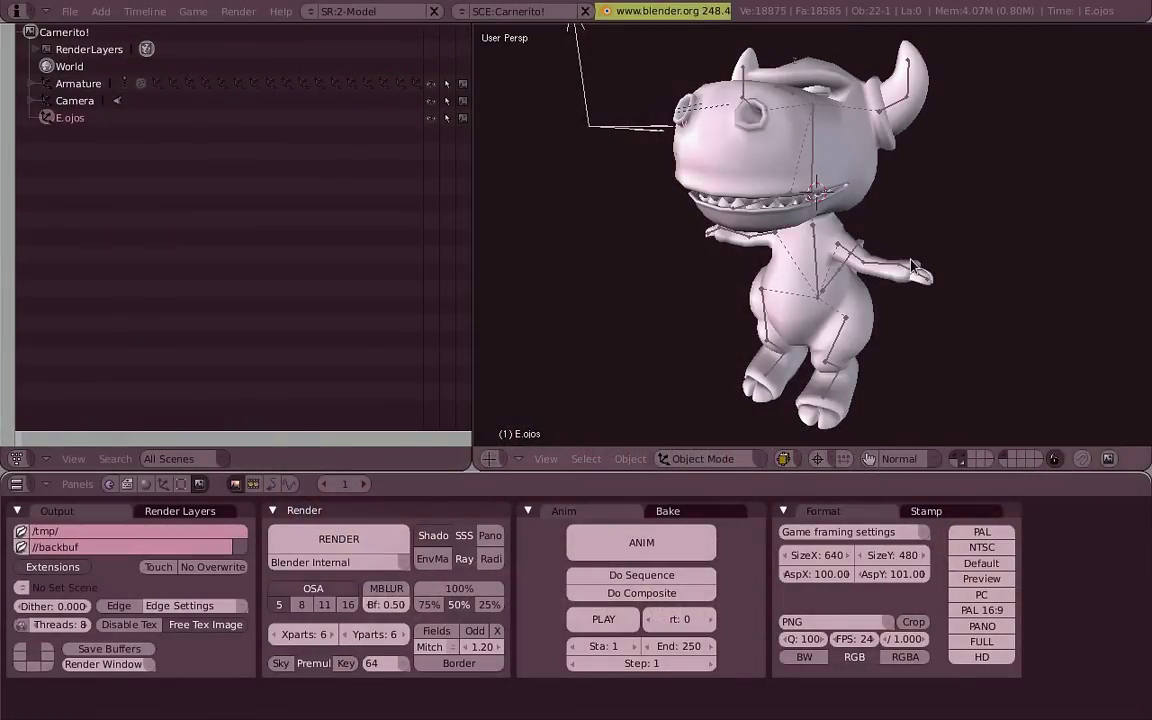
Show the creature front-on in orthographic view, select the body mesh Carnerito.001, and restore the layout
key("ctrl+Up")
mouse_move(887, 270)
middle_mouse_down()
mouse_move(712, 360)
mouse_move(792, 419)
mouse_move(560, 398)
mouse_move(519, 386)
mouse_move(756, 388)
mouse_move(517, 342)
mouse_move(822, 367)
mouse_move(810, 391)
mouse_move(540, 404)
mouse_move(728, 465)
mouse_move(617, 470)
middle_mouse_up()
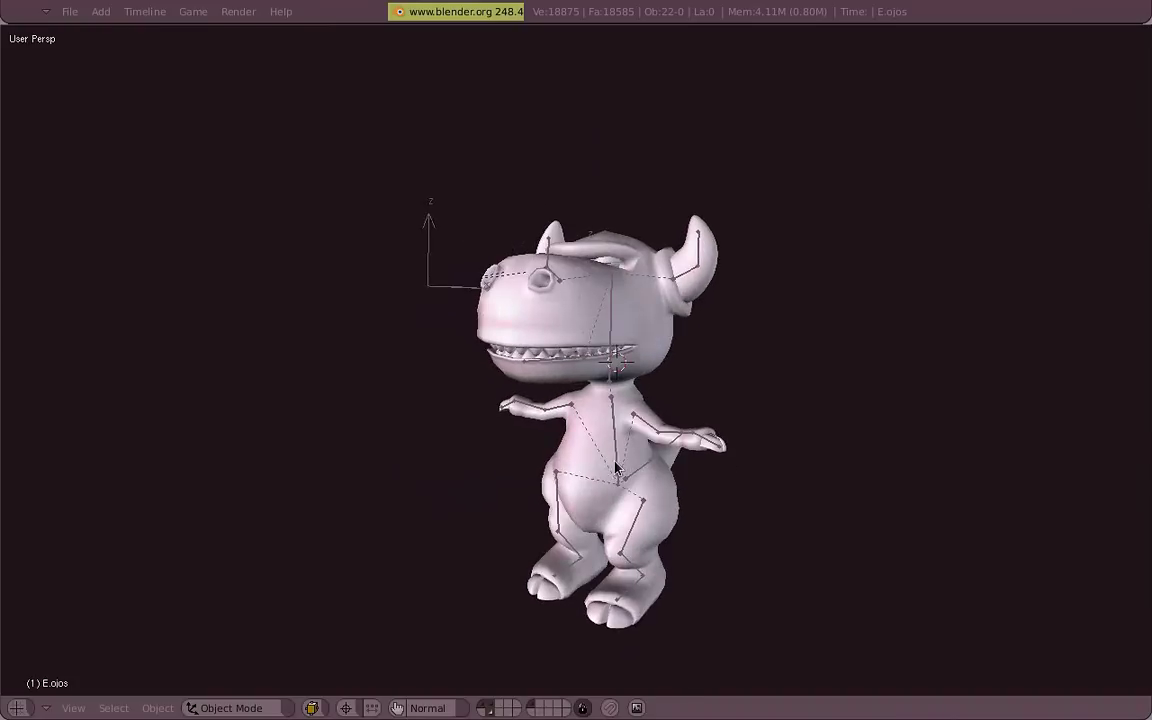
key("KP_5")
key("KP_1")
right_click(610, 445)
key("ctrl+Up")
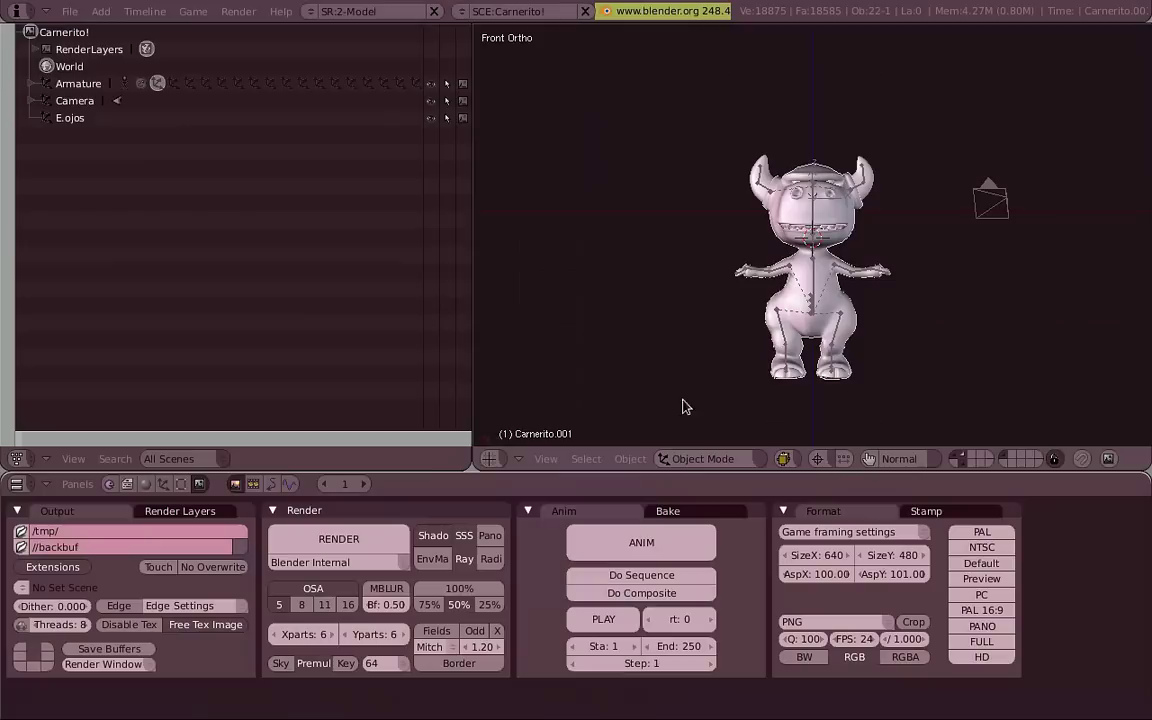
Enable Blender GLSL Materials and switch the viewport to Textured display, zooming in on the creature
left_click(193, 11)
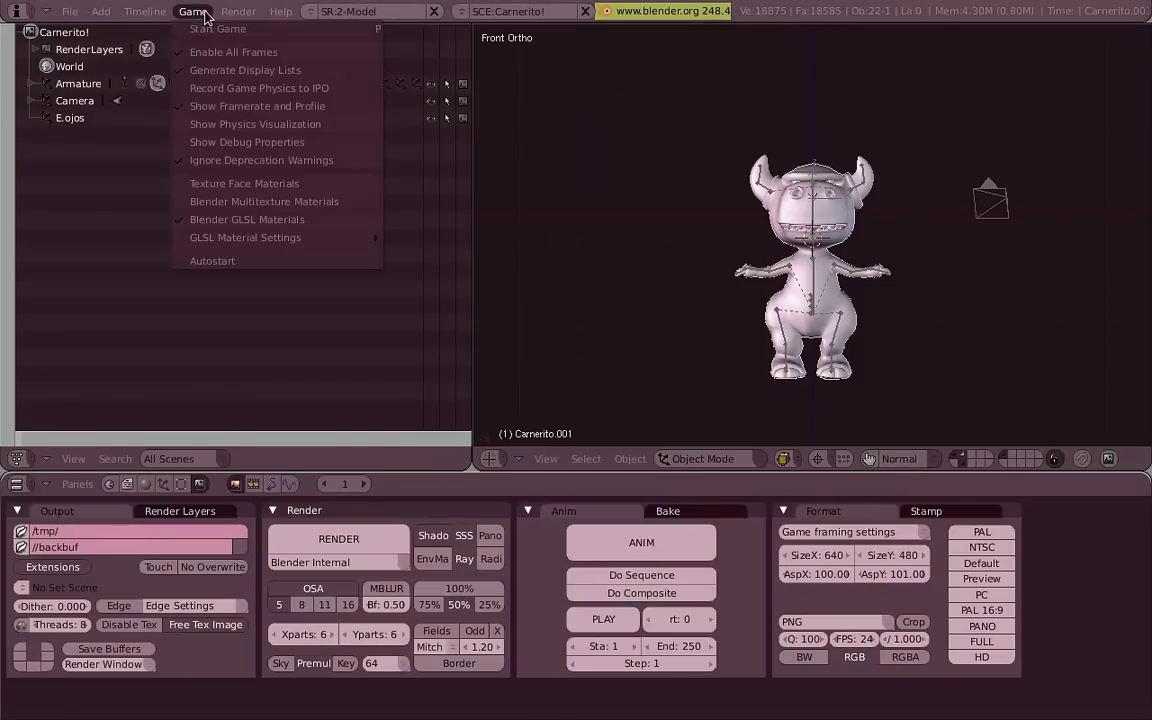
left_click(185, 220)
left_click(783, 458)
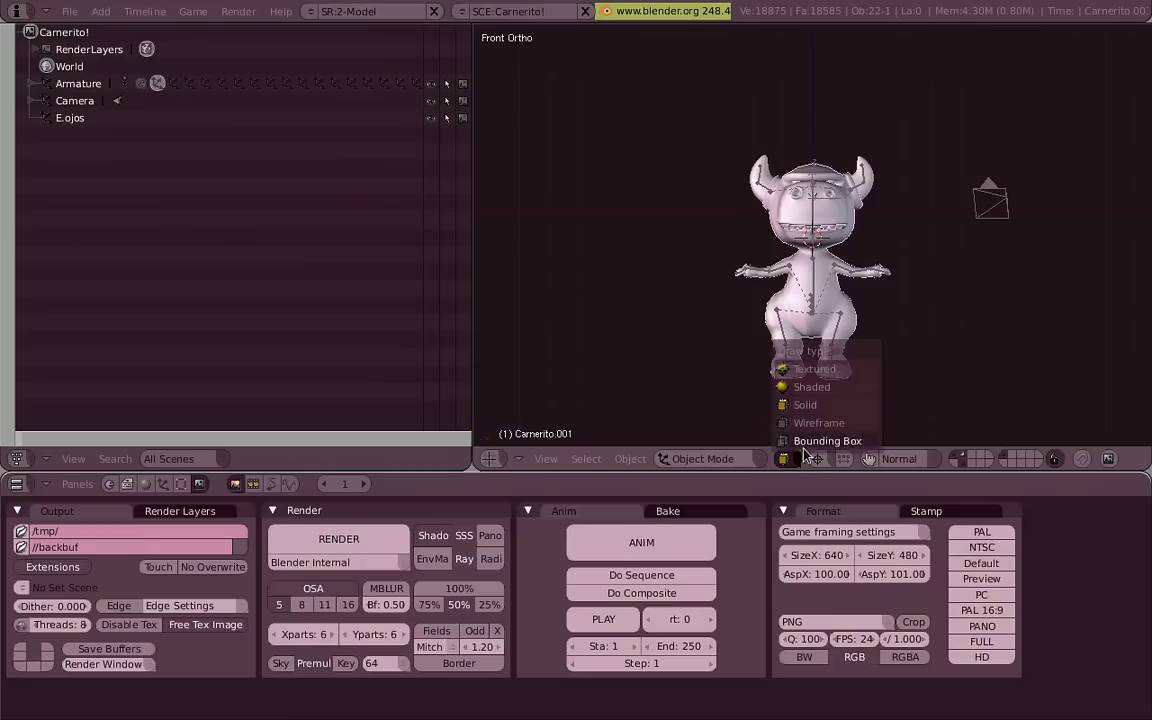
left_click(866, 373)
scroll(881, 283, "up", 3)
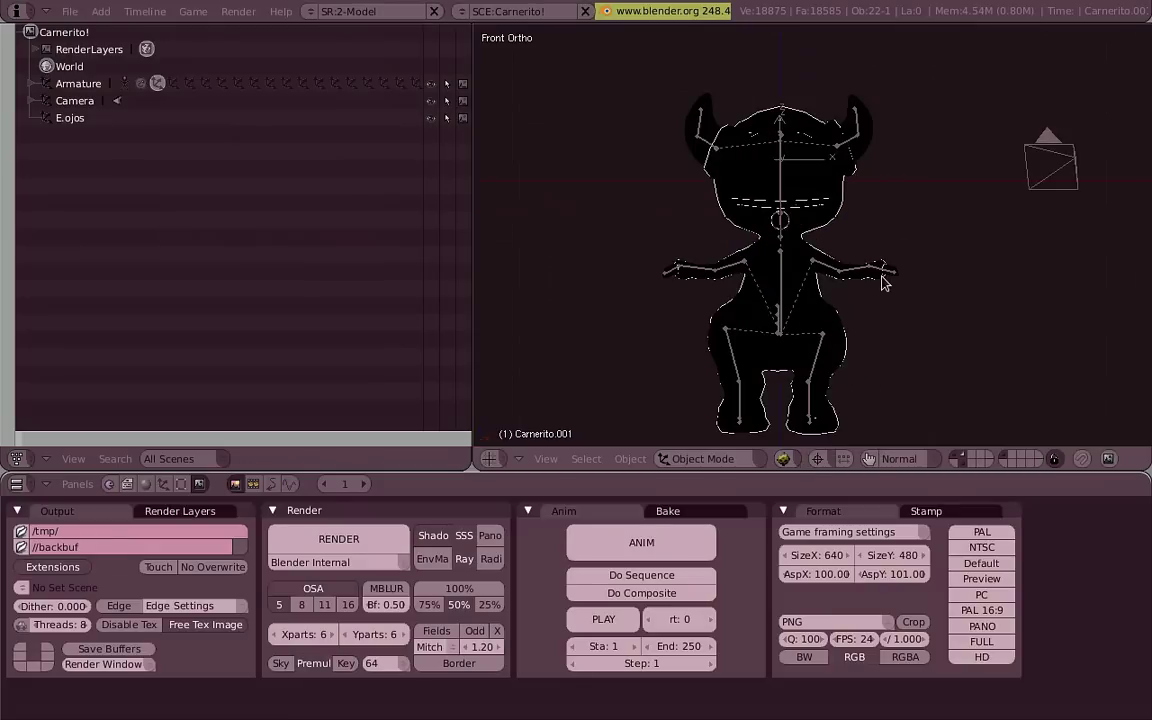
In wireframe, select both horns, then the body, then all other objects of the same type
left_click(183, 485)
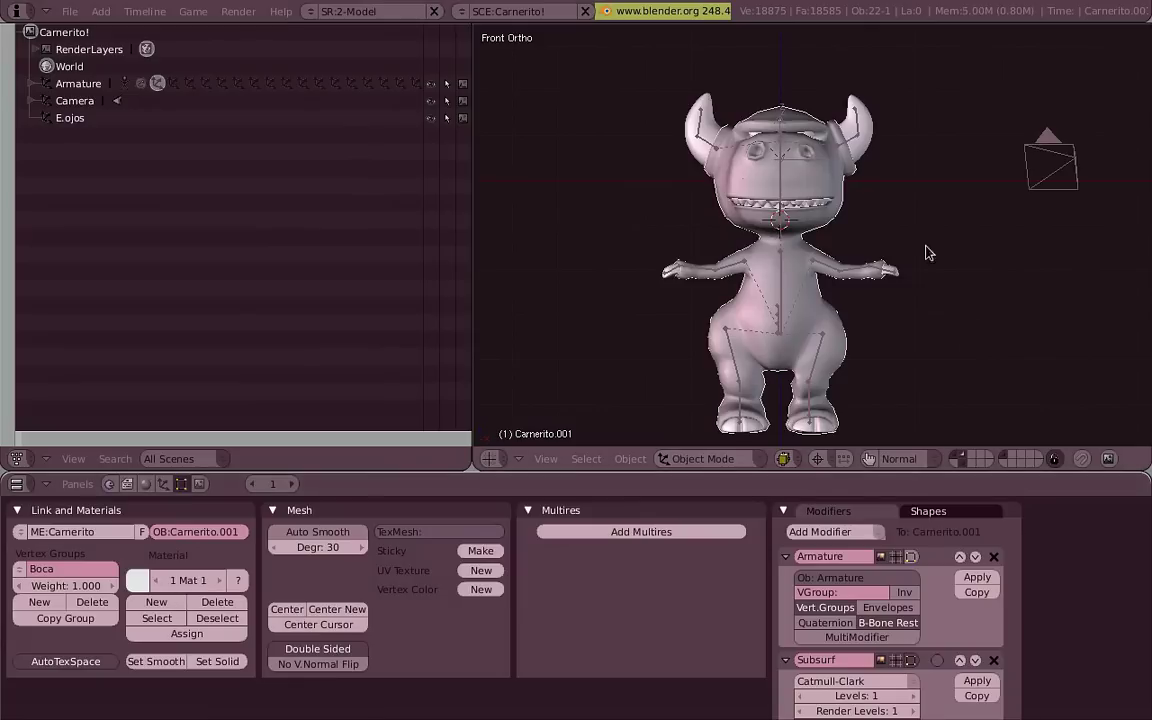
key("z")
right_click(881, 141)
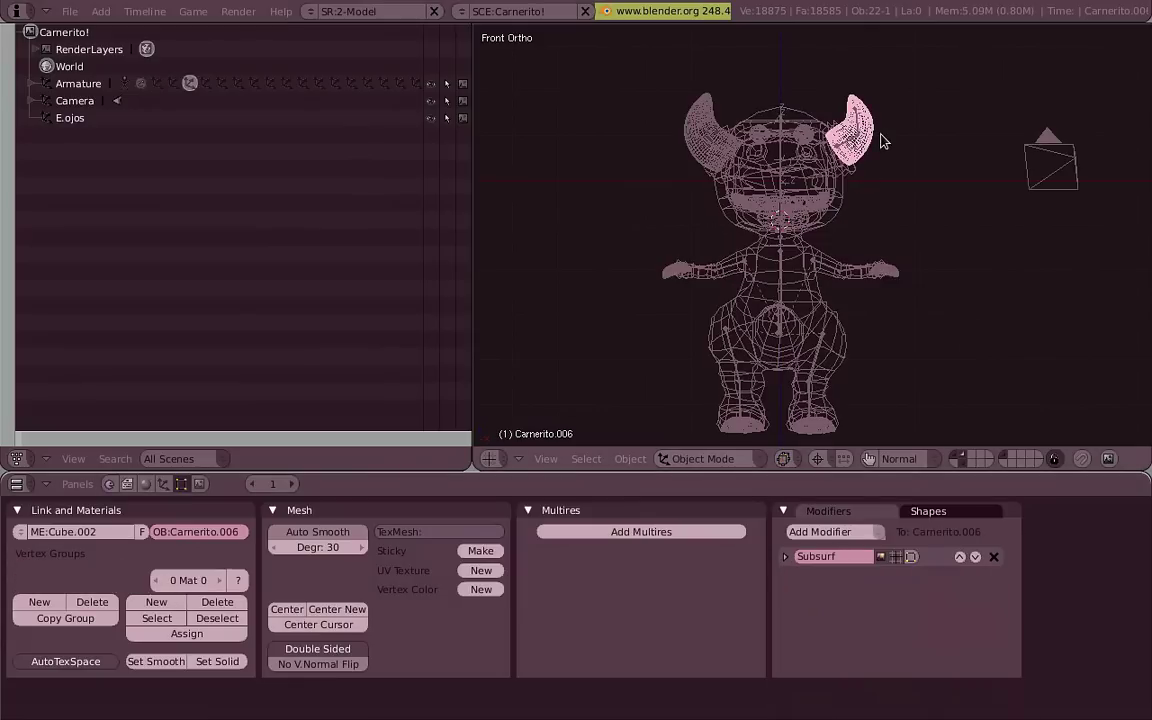
right_click(724, 96, "shift")
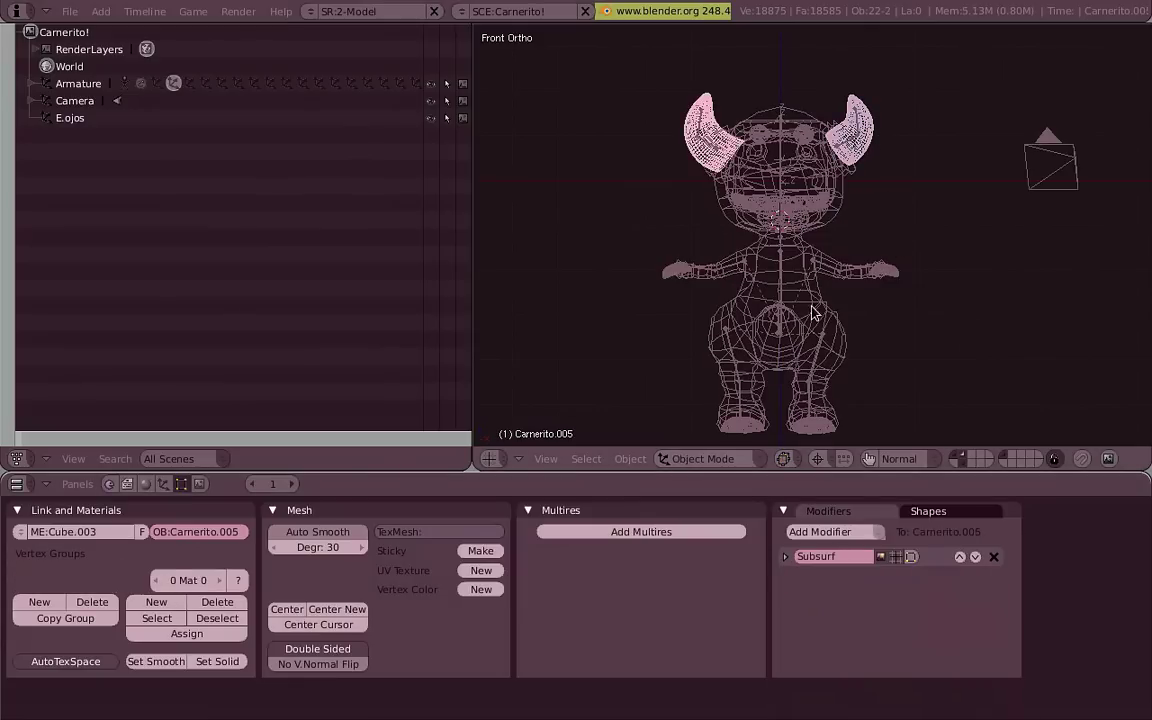
right_click(845, 220)
key("shift+g")
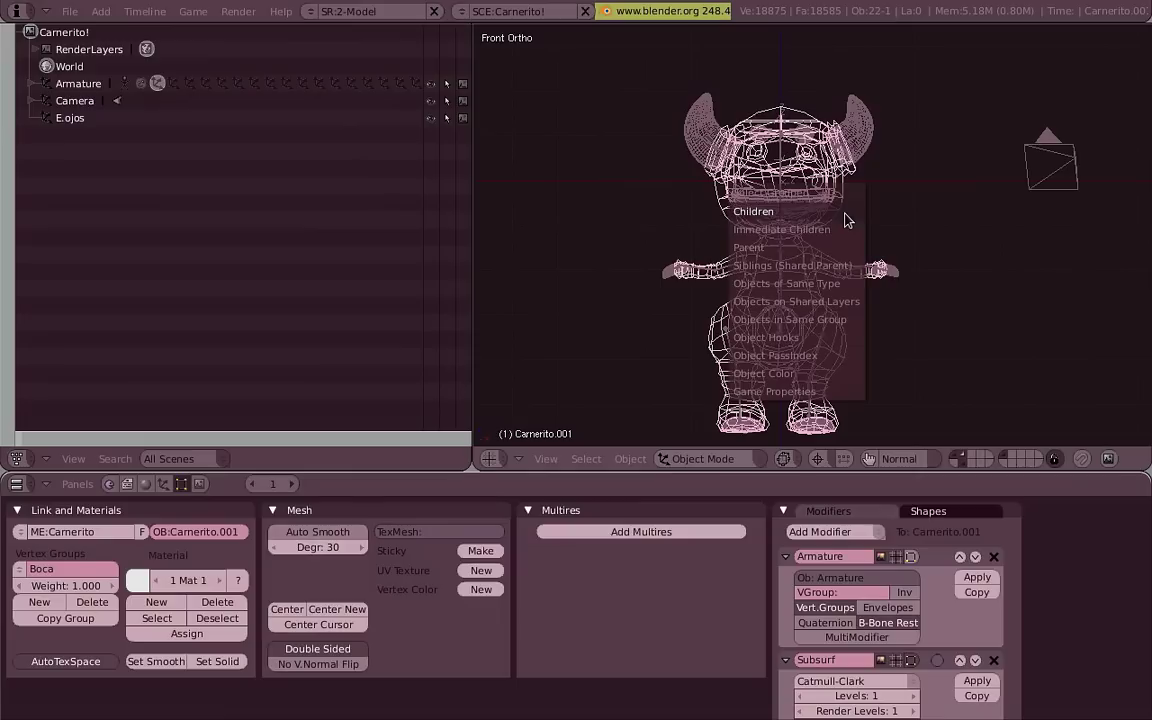
key("shift+g")
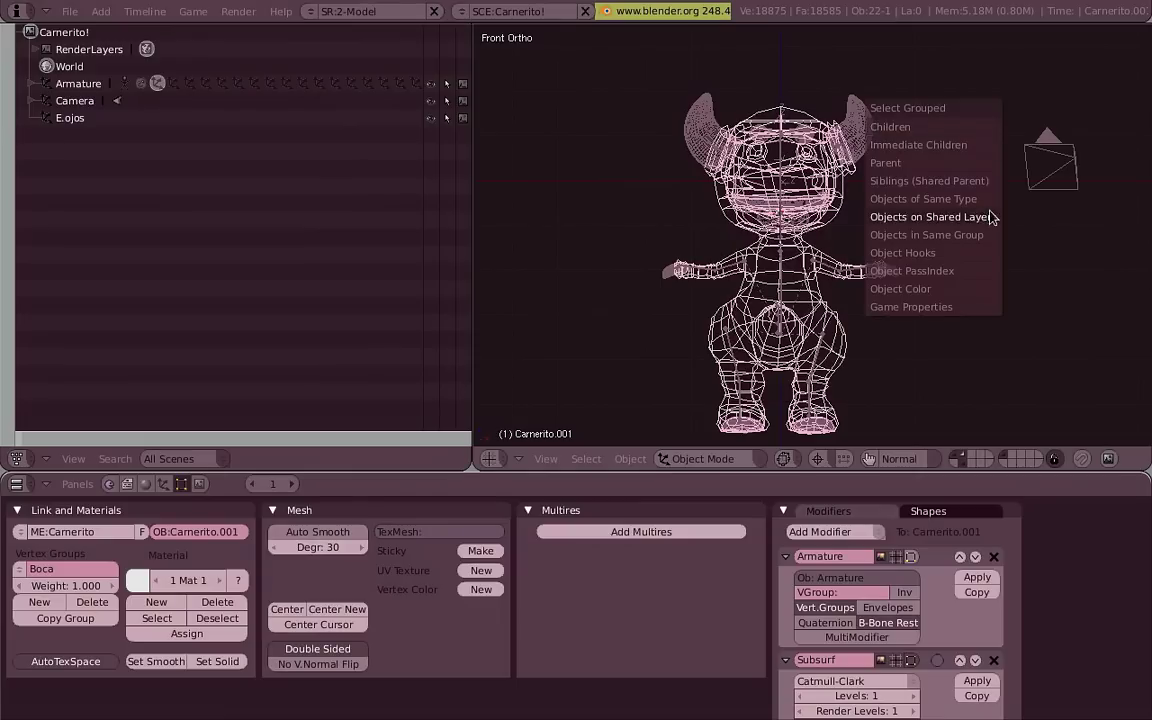
left_click(988, 201)
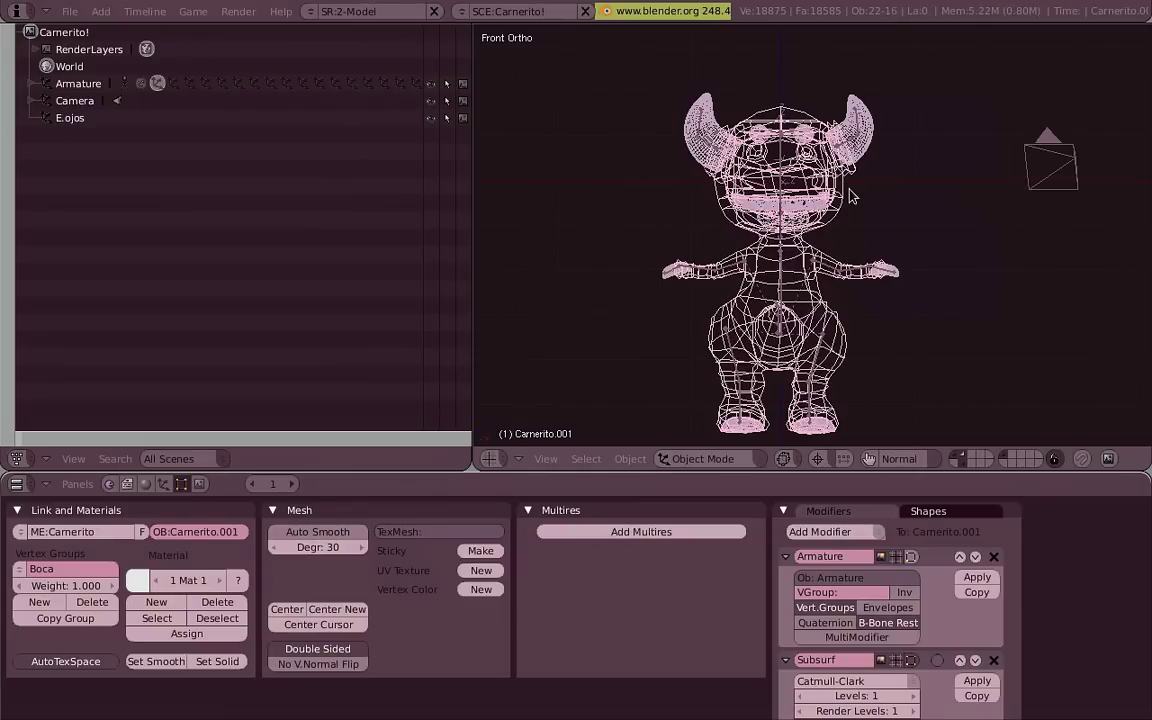
key("z")
key("z")
Link the body's material to every selected mesh, then check the horns in solid view
key("ctrl+l")
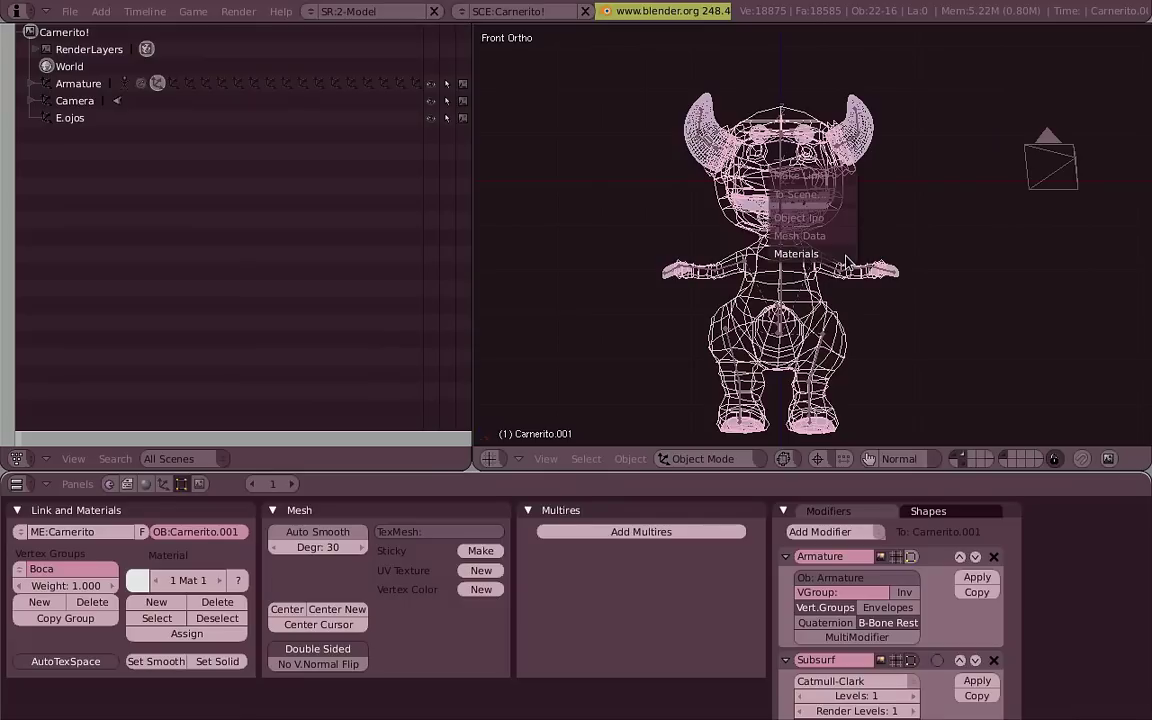
left_click(846, 256)
key("z")
right_click(792, 130)
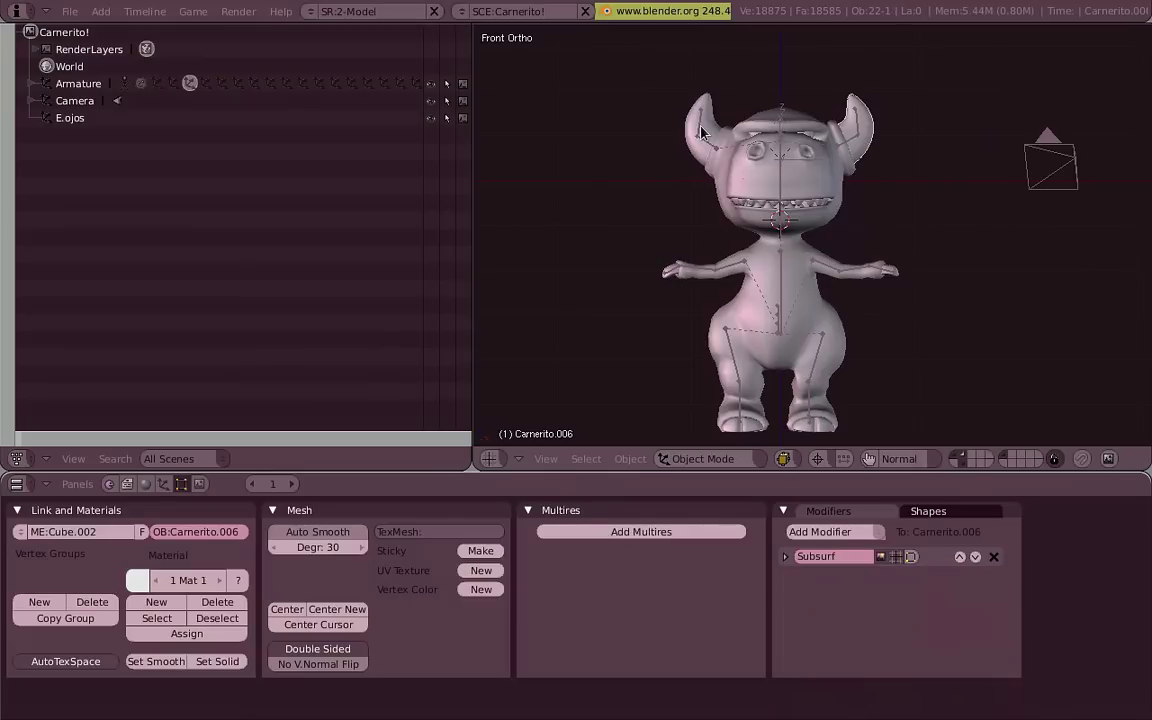
right_click(688, 200)
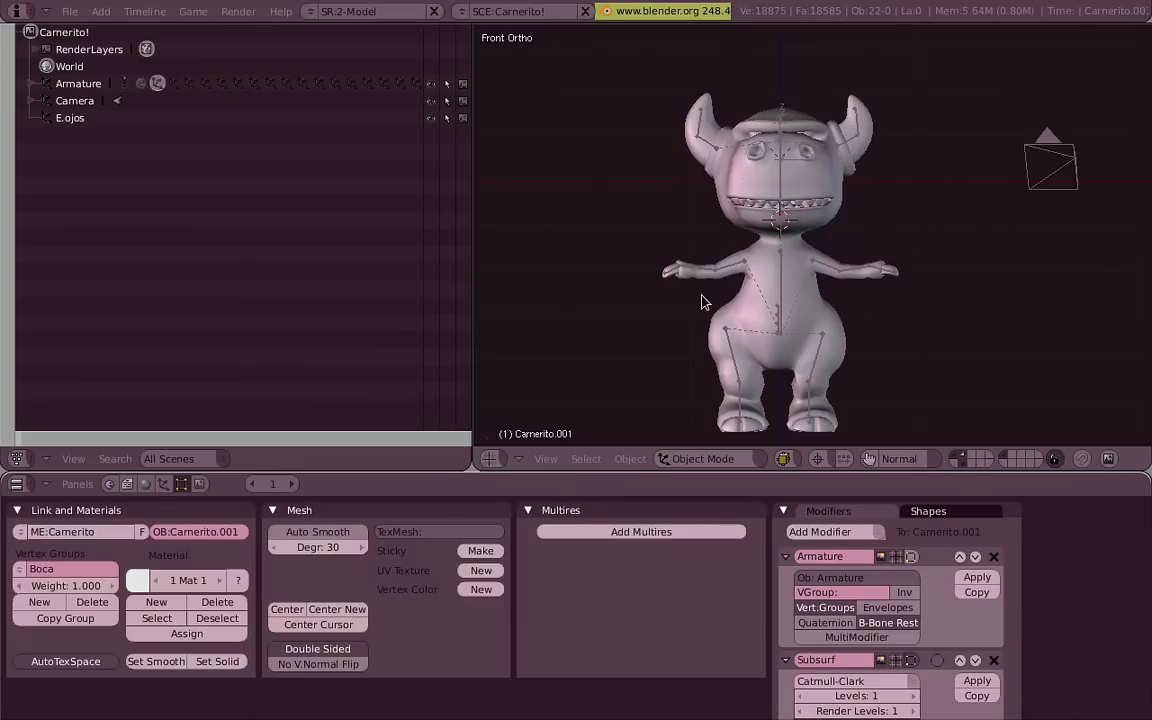
Set the material's base colour to pure white in the Shading buttons
left_click(146, 484)
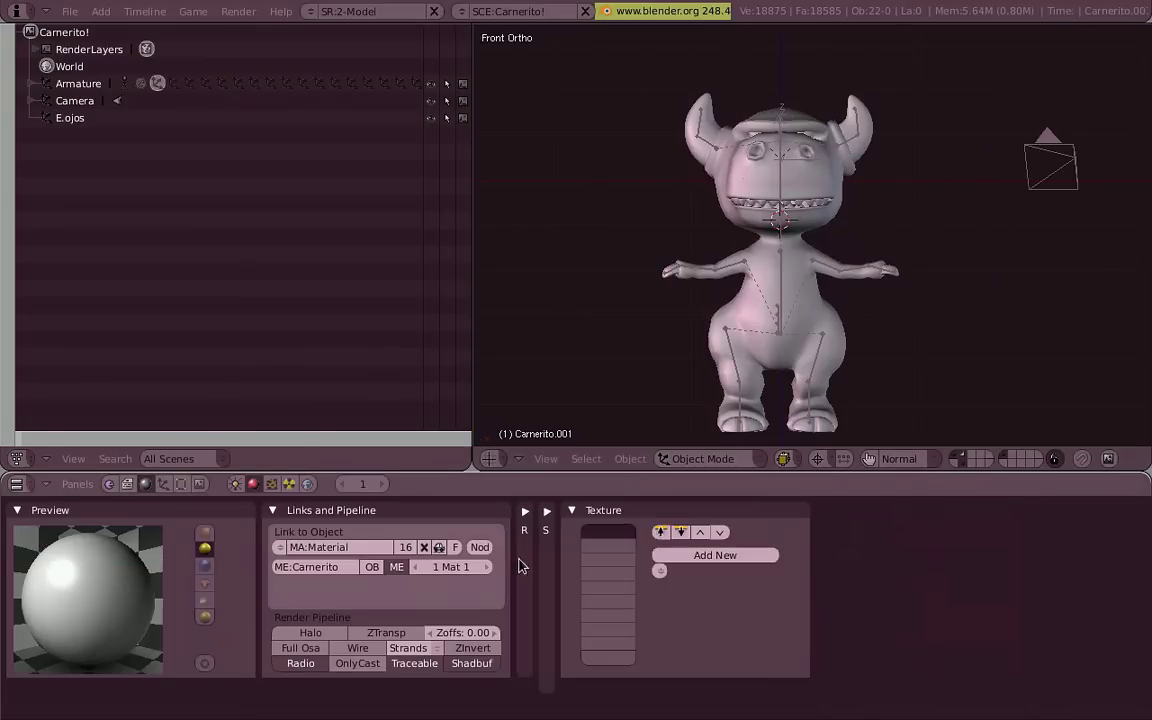
left_click(549, 511)
left_click(571, 511)
mouse_move(745, 612)
left_mouse_down()
mouse_move(728, 627)
mouse_move(820, 681)
left_mouse_up()
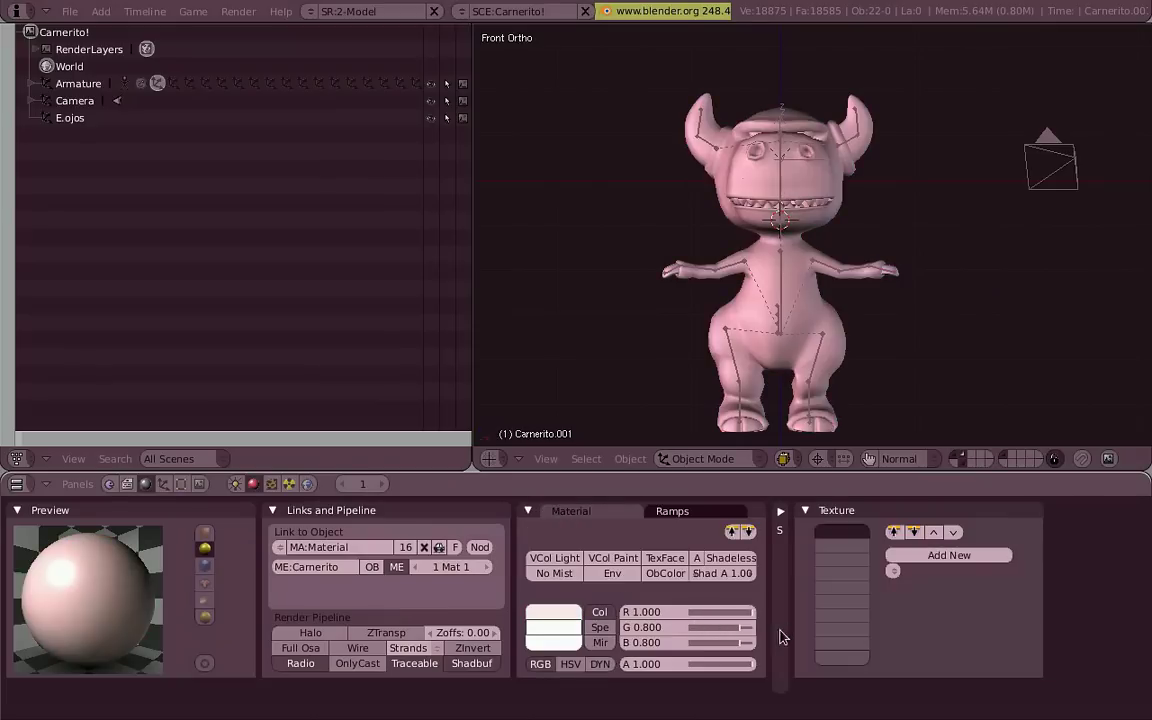
left_click(568, 632)
left_click(535, 447)
Rename the material to Carnerito, collapse the Links panel, and return to Textured display
type("Car")
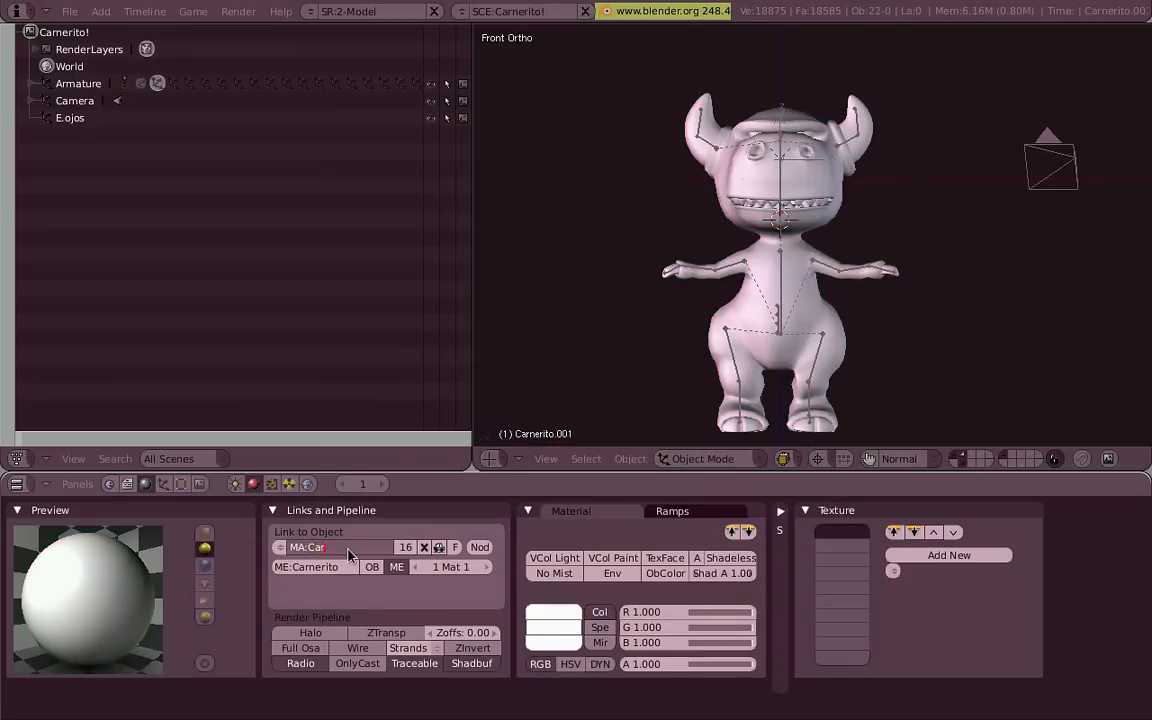
type("nerito")
key("Return")
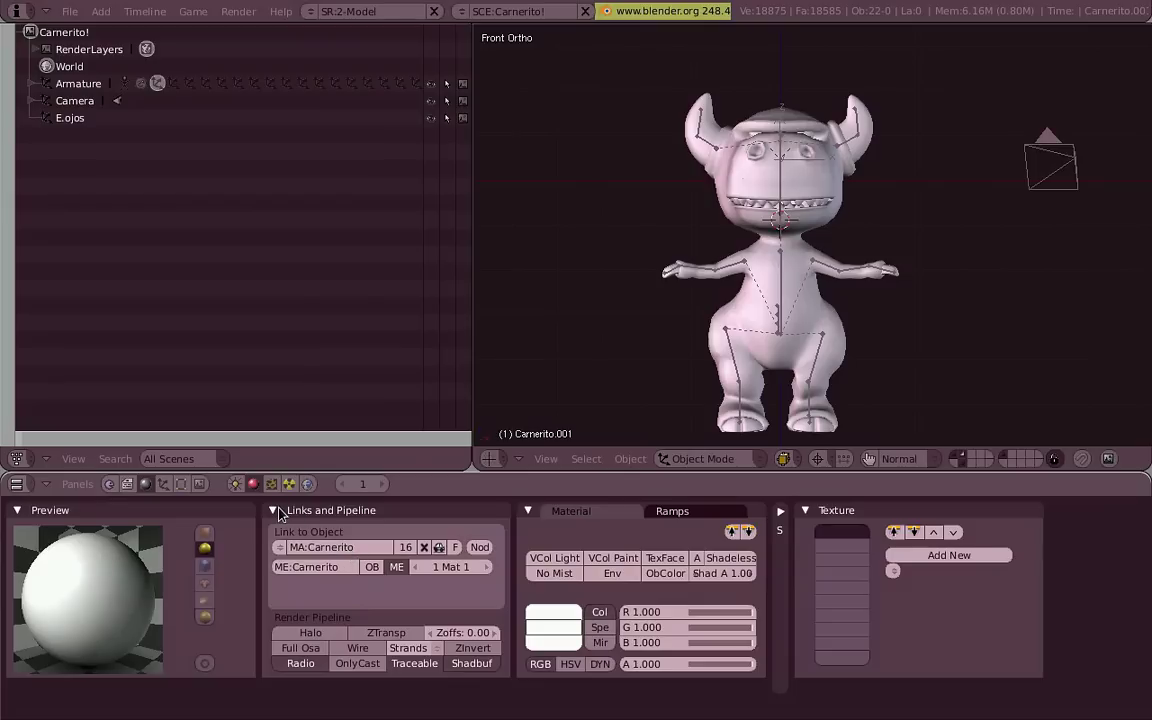
left_click(273, 510)
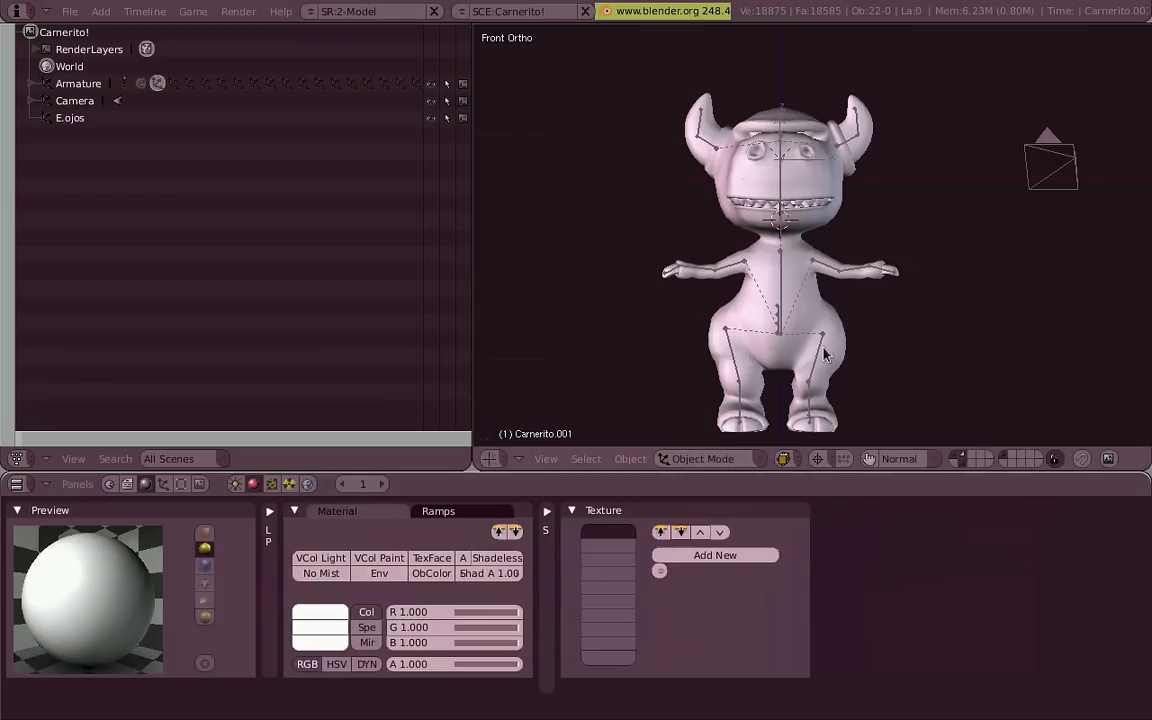
left_click(783, 458)
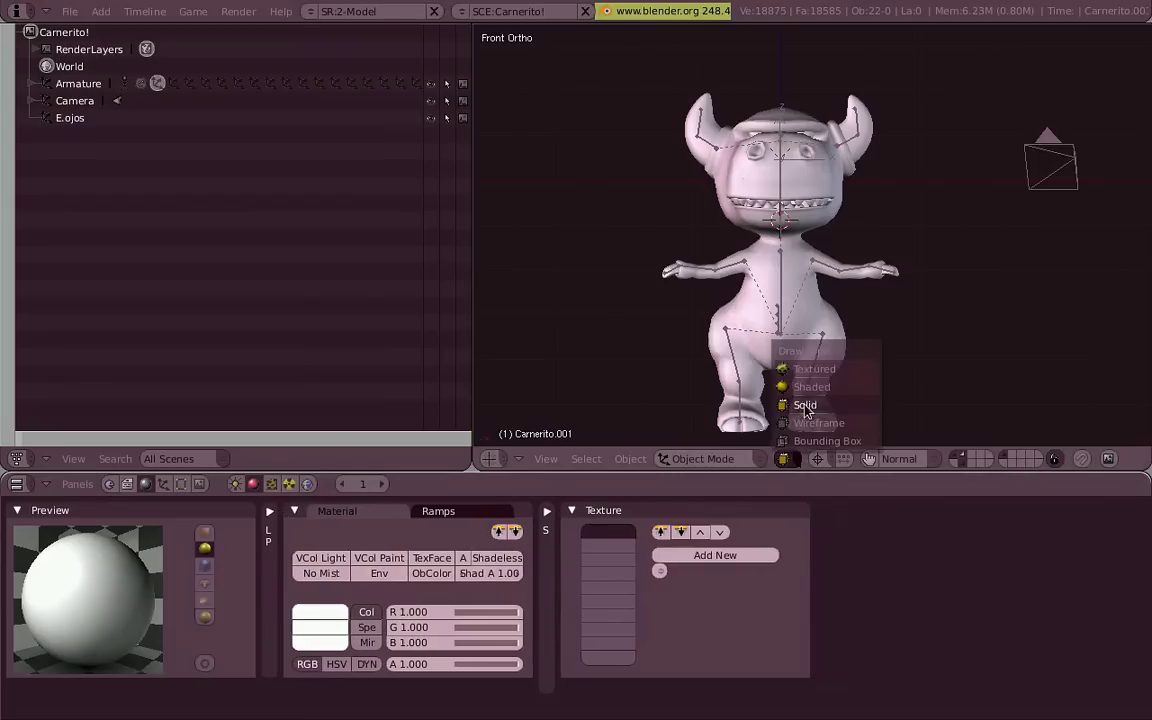
left_click(830, 352)
key("KP_0")
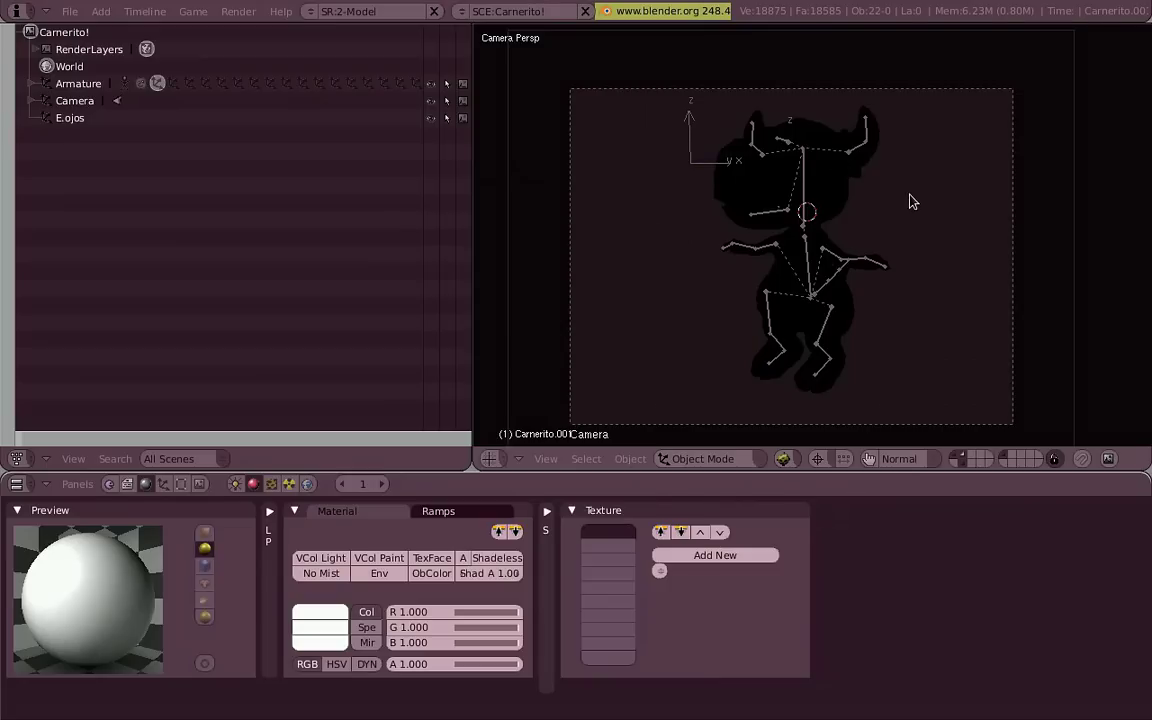
Run the realtime game preview, where the creature appears as a black silhouette
left_click(193, 11)
left_click(210, 30)
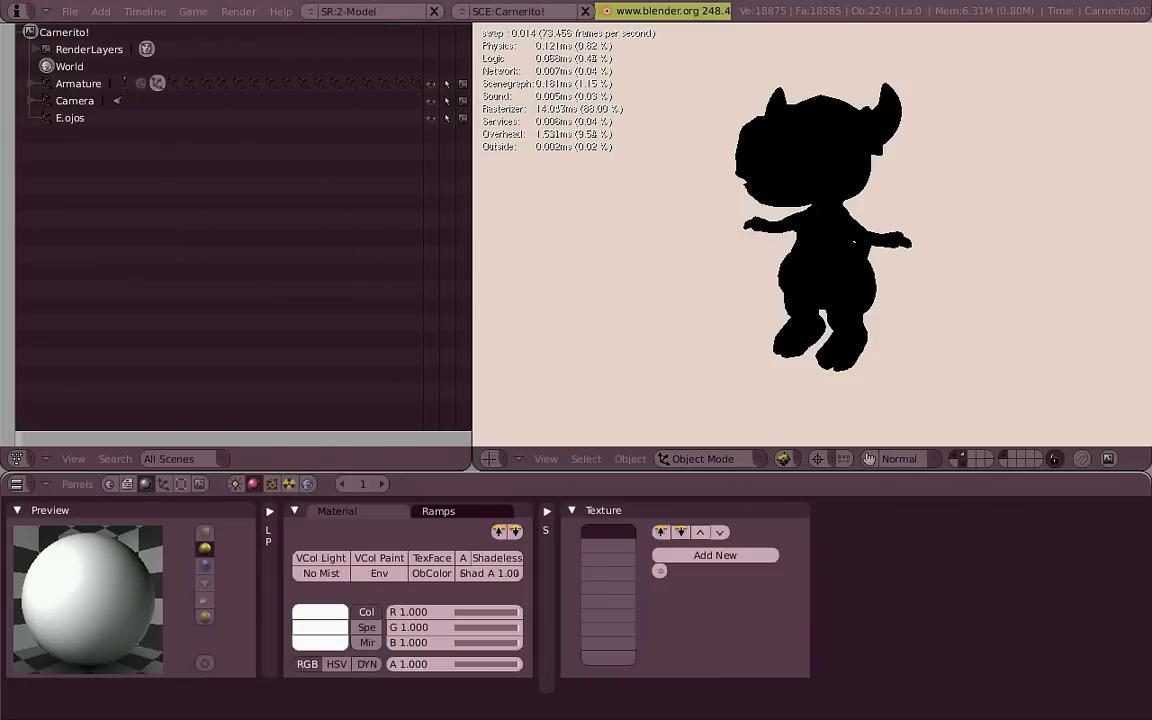
key("Escape")
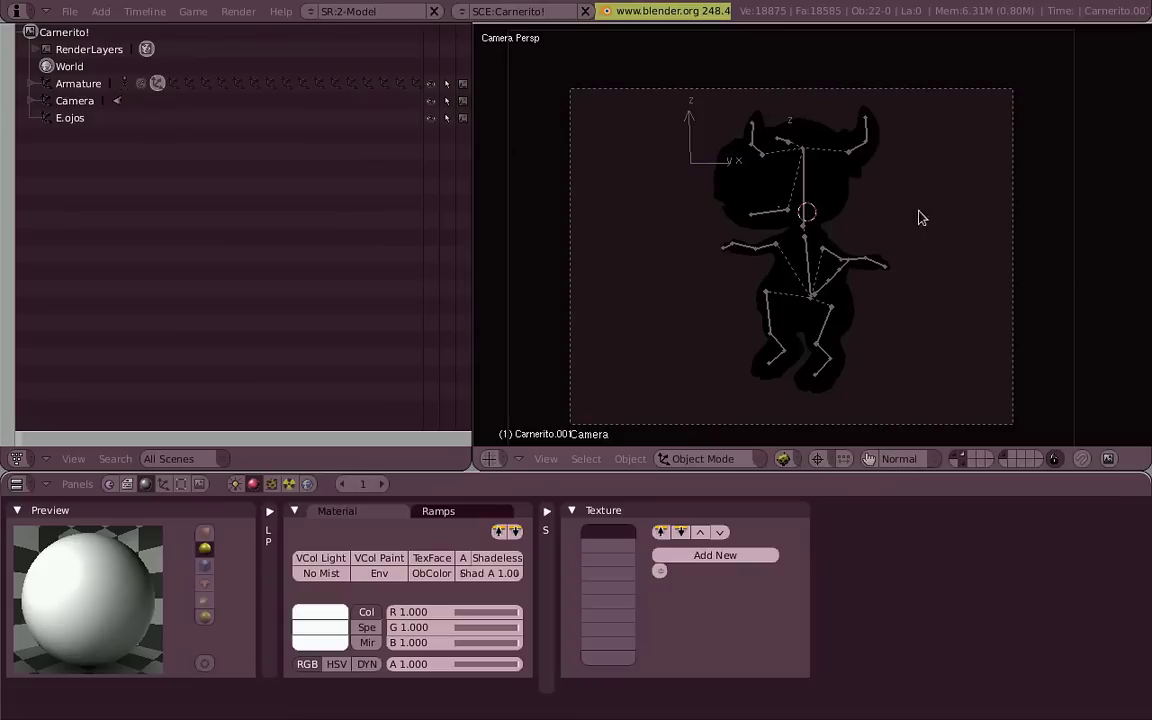
Return to the front orthographic view and run the game preview once more
key("KP_4")
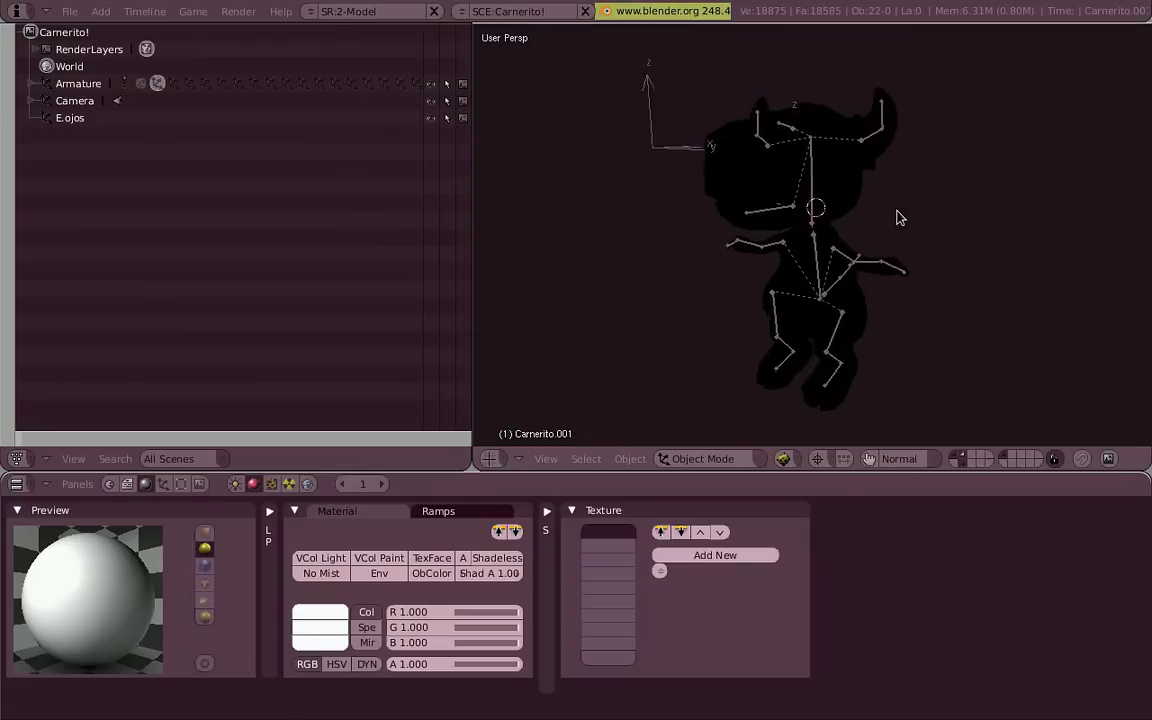
key("KP_5")
key("KP_1")
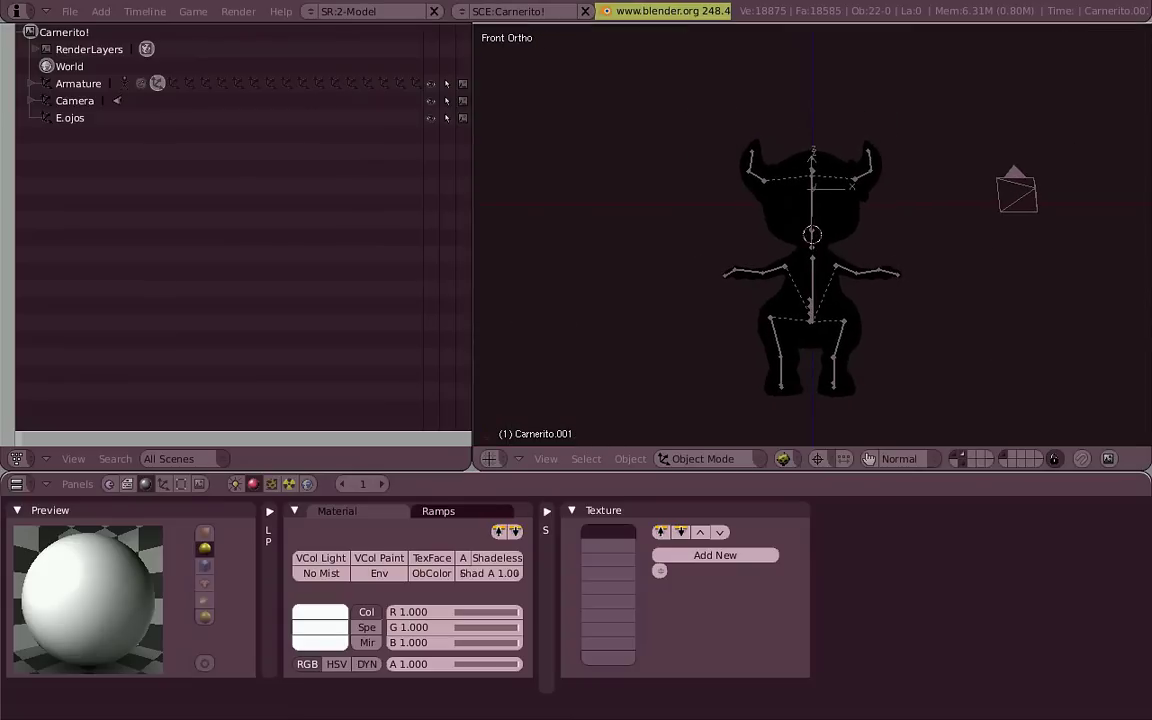
key("p")
key("Escape")
key("space")
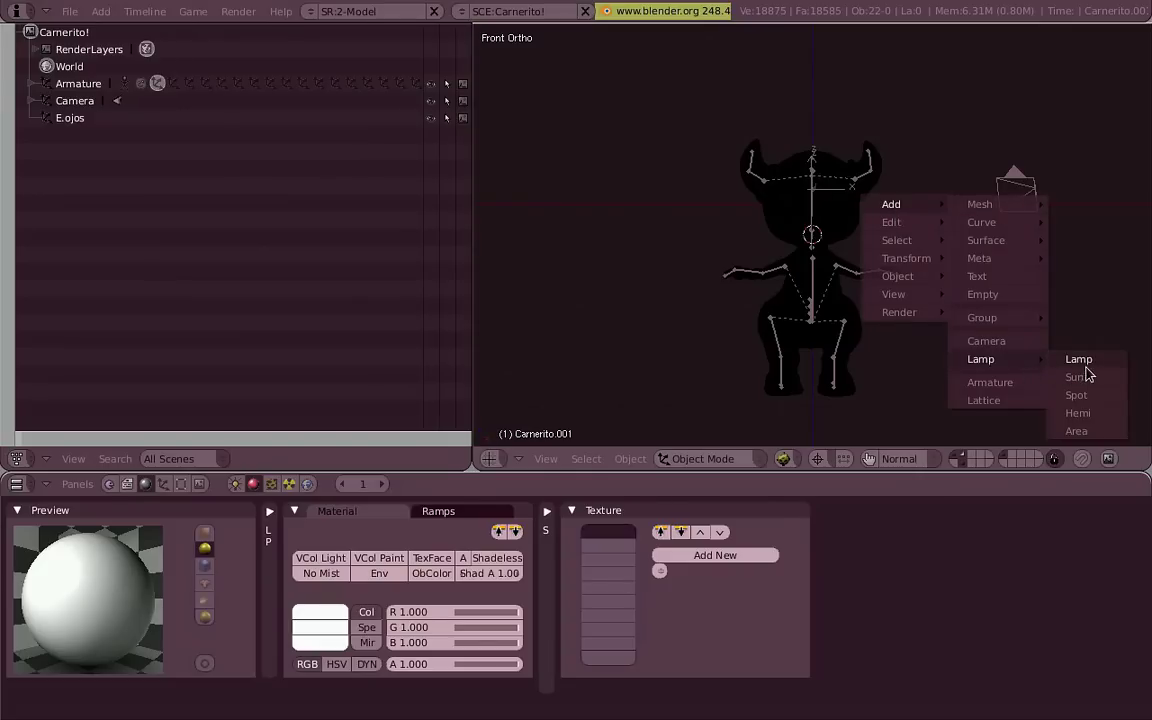
Add a point lamp and move it into place, checking from front and side views
left_click(1086, 370)
middle_click_drag(1049, 303, 1018, 195)
key("KP_3")
key("KP_1")
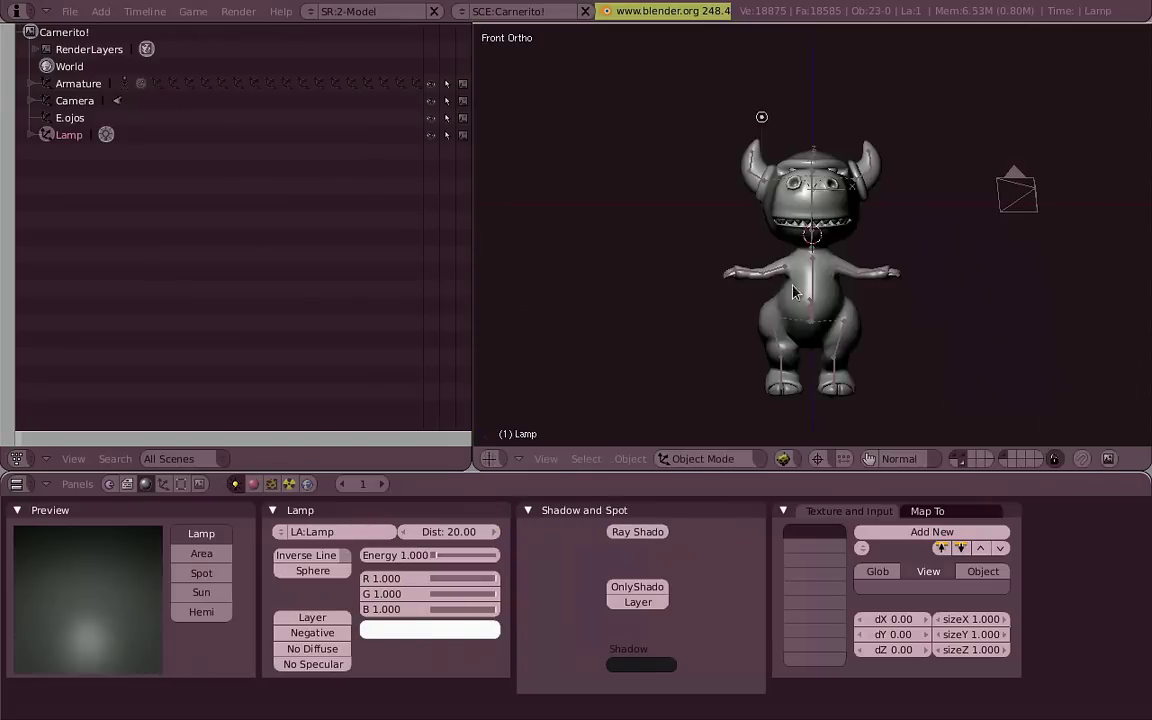
key("g")
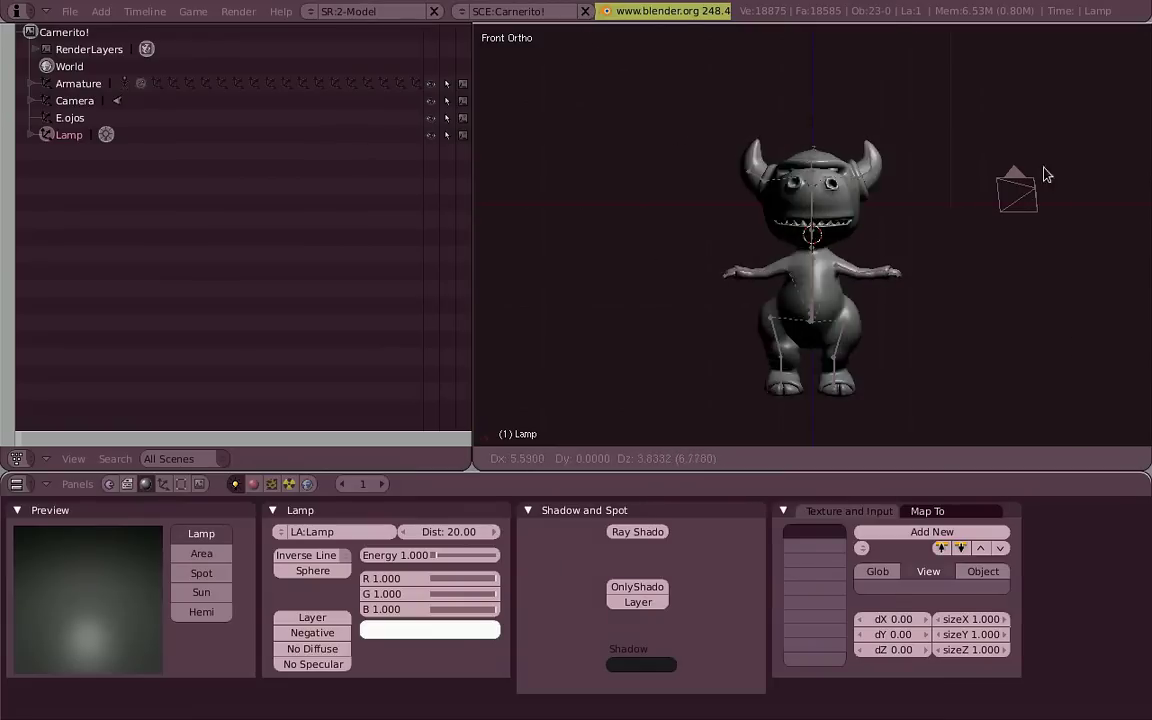
key("KP_4")
key("KP_3")
key("KP_1")
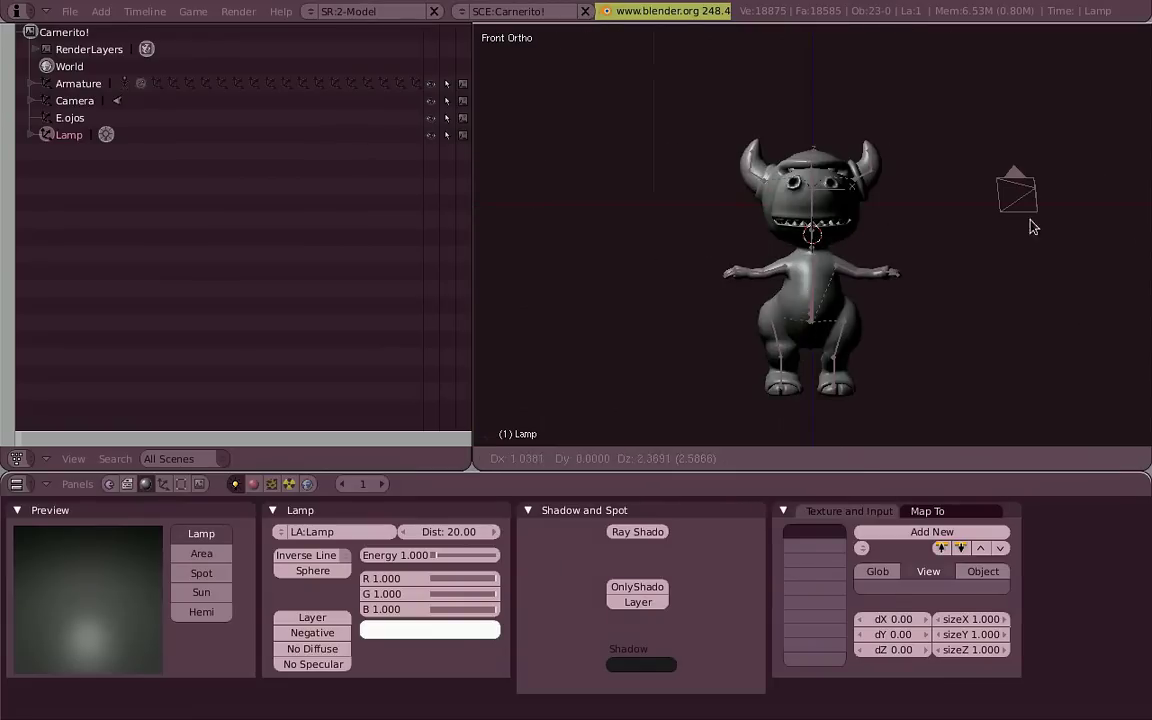
left_click(1033, 227)
Test the now lit, grey-shaded creature in the realtime game engine preview
middle_click_drag(946, 267, 1023, 329)
key("KP_1")
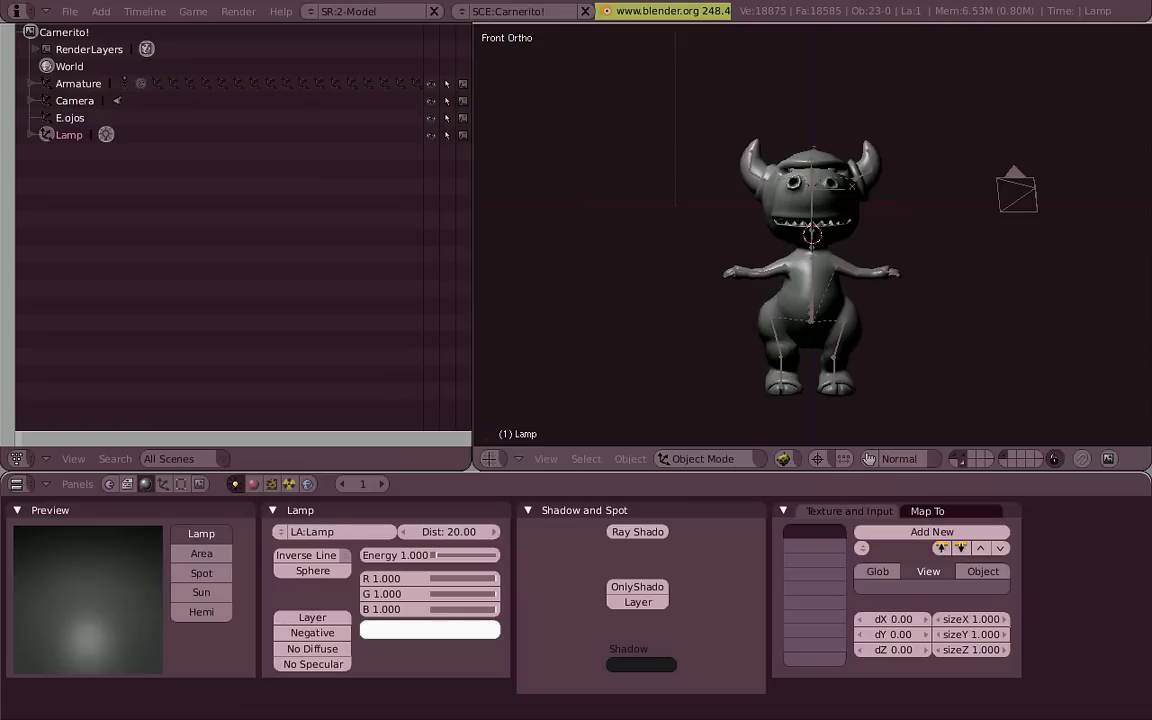
key("p")
key("Escape")
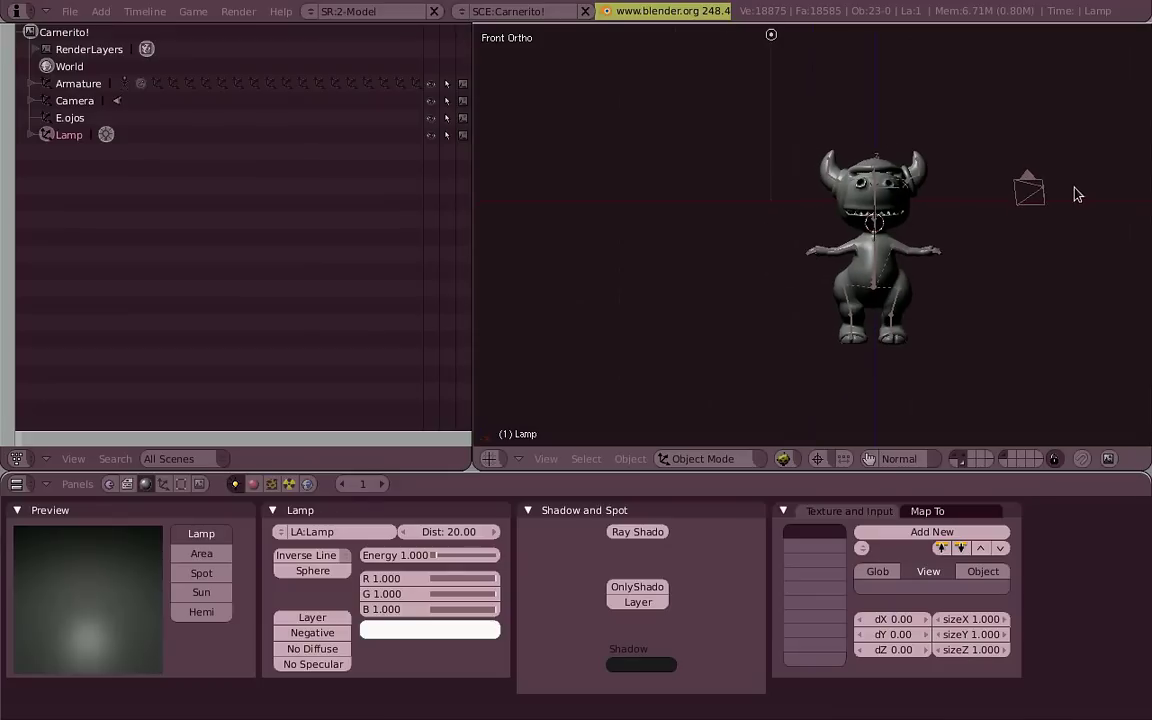
Select the creature's mesh and centre it in the front view
middle_click_drag(1075, 193, 924, 191)
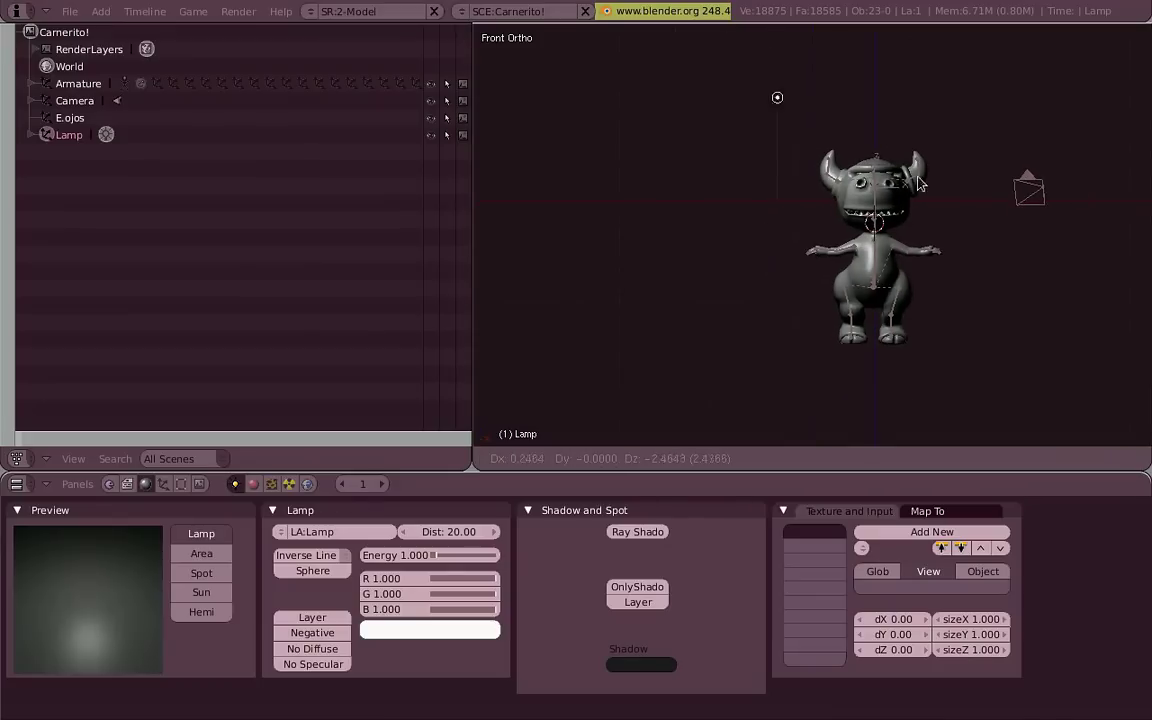
key("KP_3")
key("KP_1")
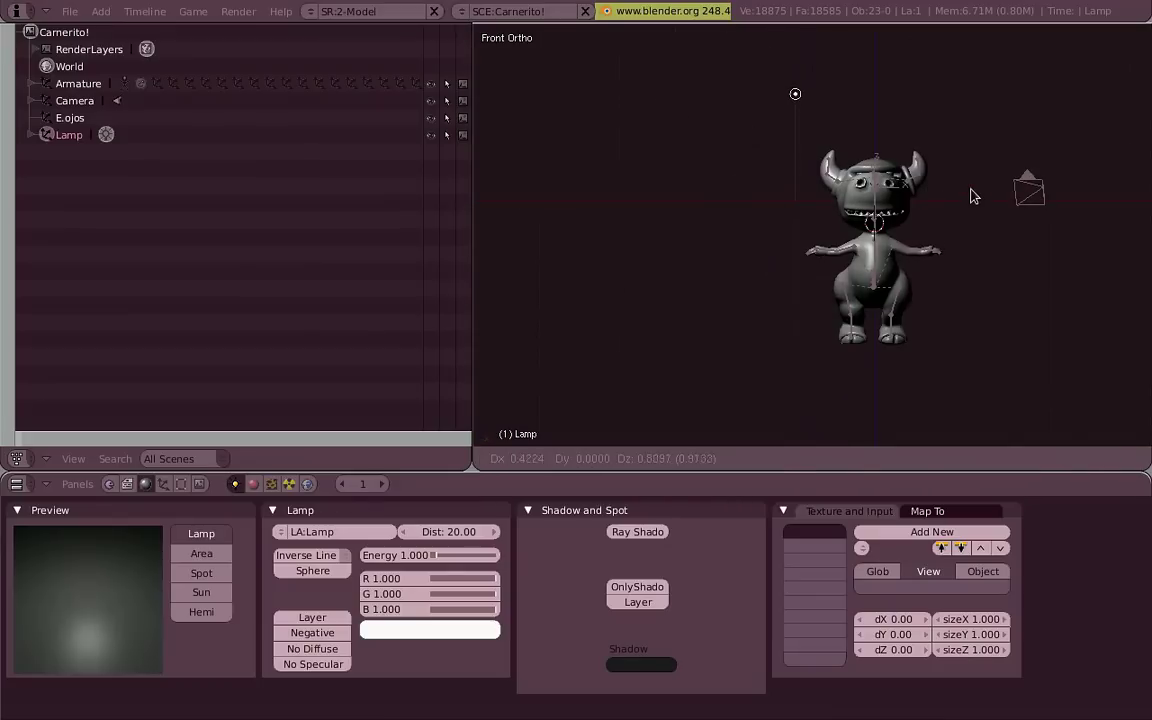
right_click(955, 240)
key("KP_Decimal")
middle_click_drag(949, 281, 977, 351, "shift")
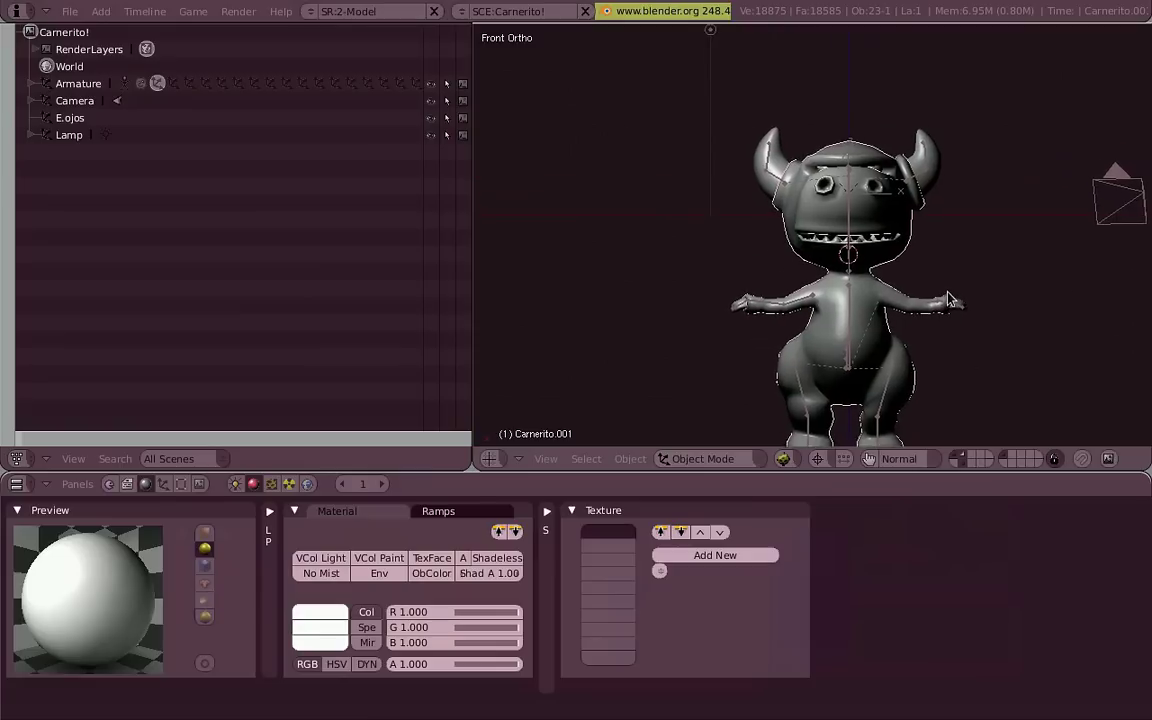
Switch the material's diffuse shader to Oren-Nayar with hardness 1 and specular 0
left_click(557, 512)
left_click(603, 534)
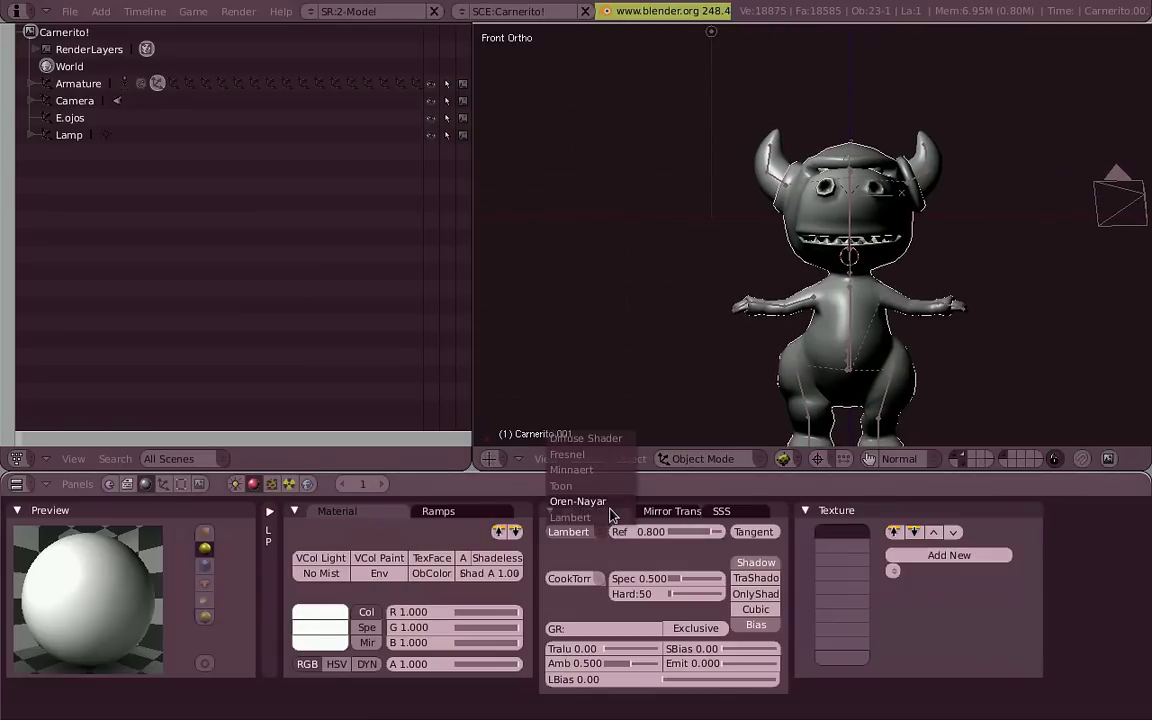
left_click(611, 505)
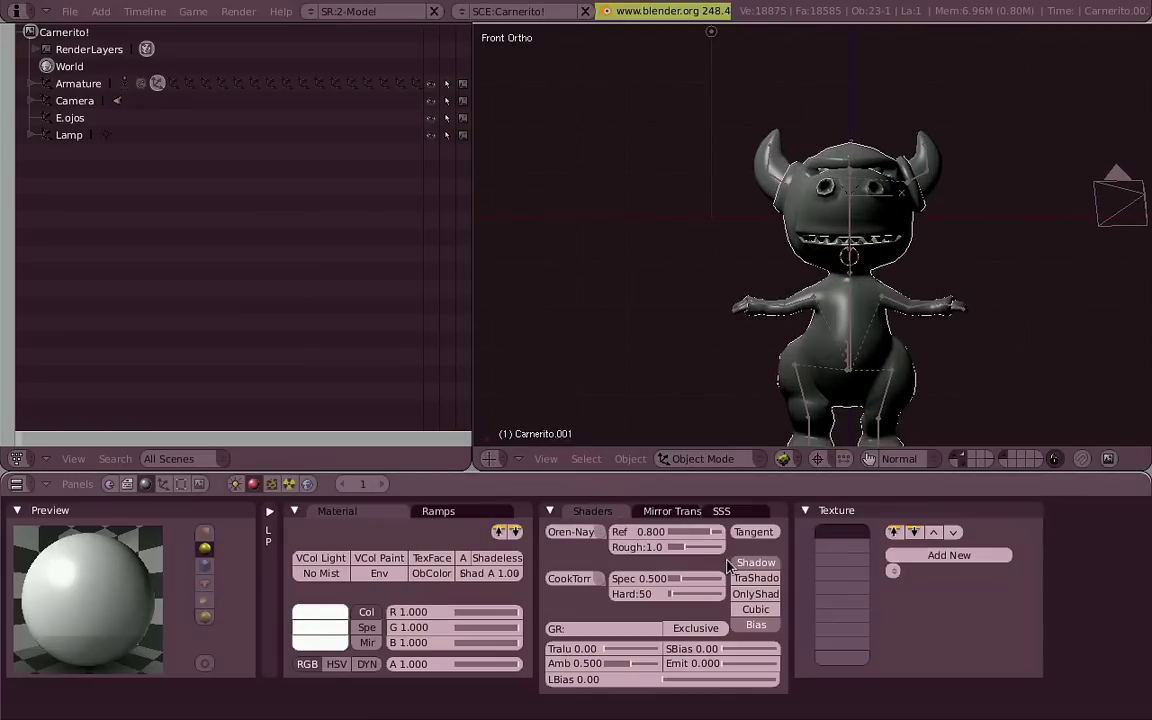
scroll(783, 443, "up", 2)
left_click_drag(686, 590, 612, 593)
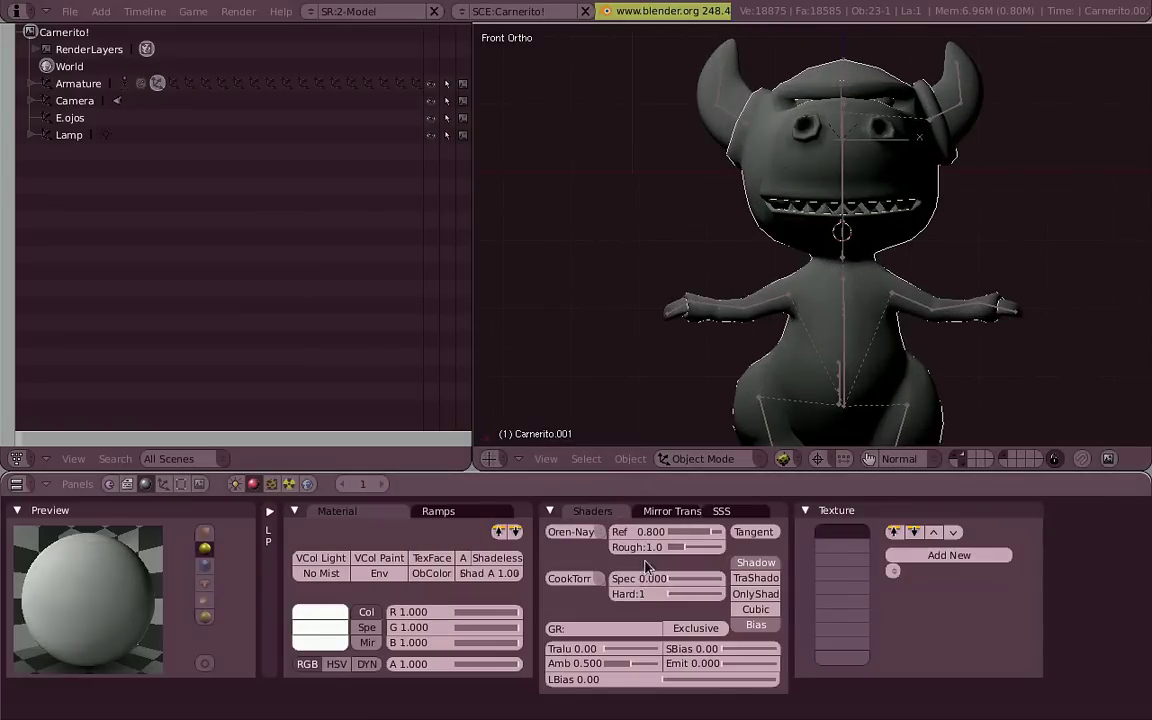
middle_click_drag(887, 373, 836, 292)
Return to the front view and select the lamp
key("KP_1")
scroll(876, 211, "down", 2)
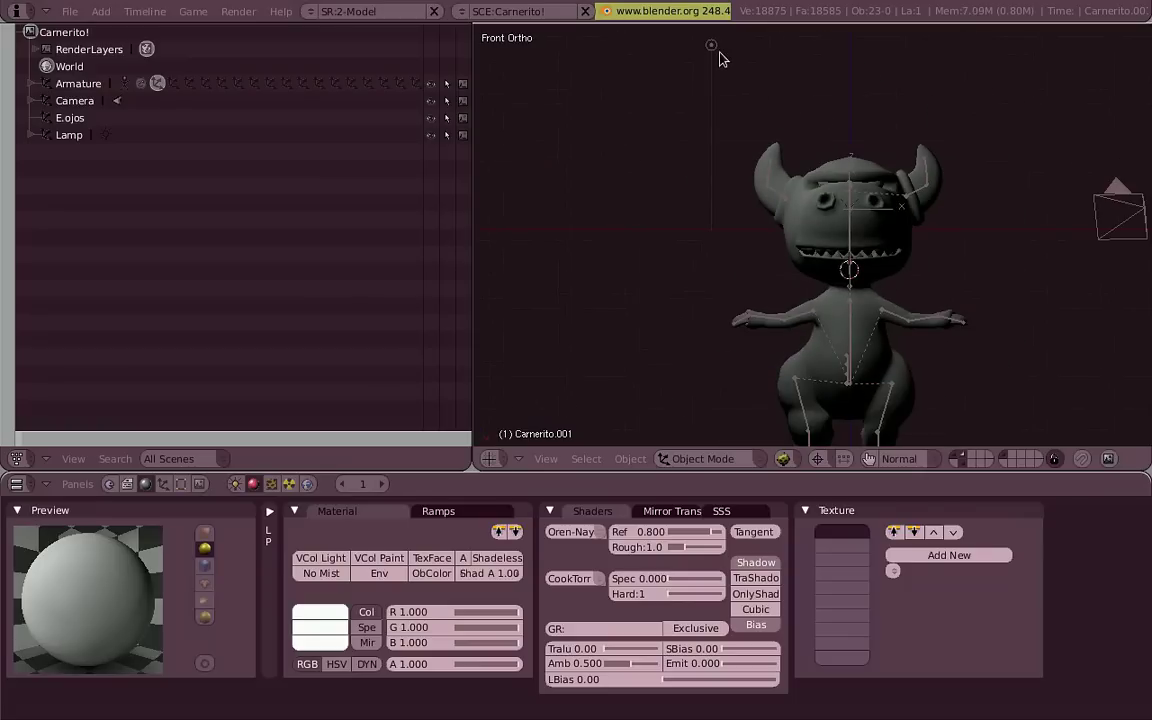
right_click(711, 44)
Move the lamp up near the creature's head
key("g")
scroll(1030, 420, "up", 3)
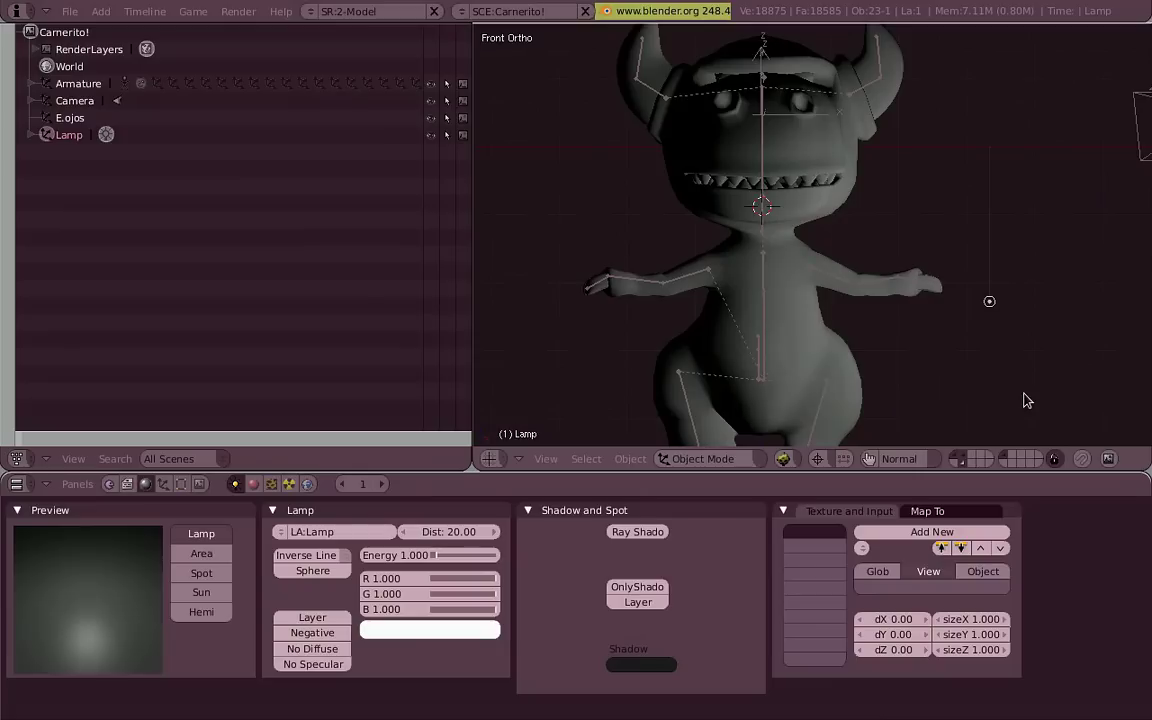
scroll(990, 410, "down", 1)
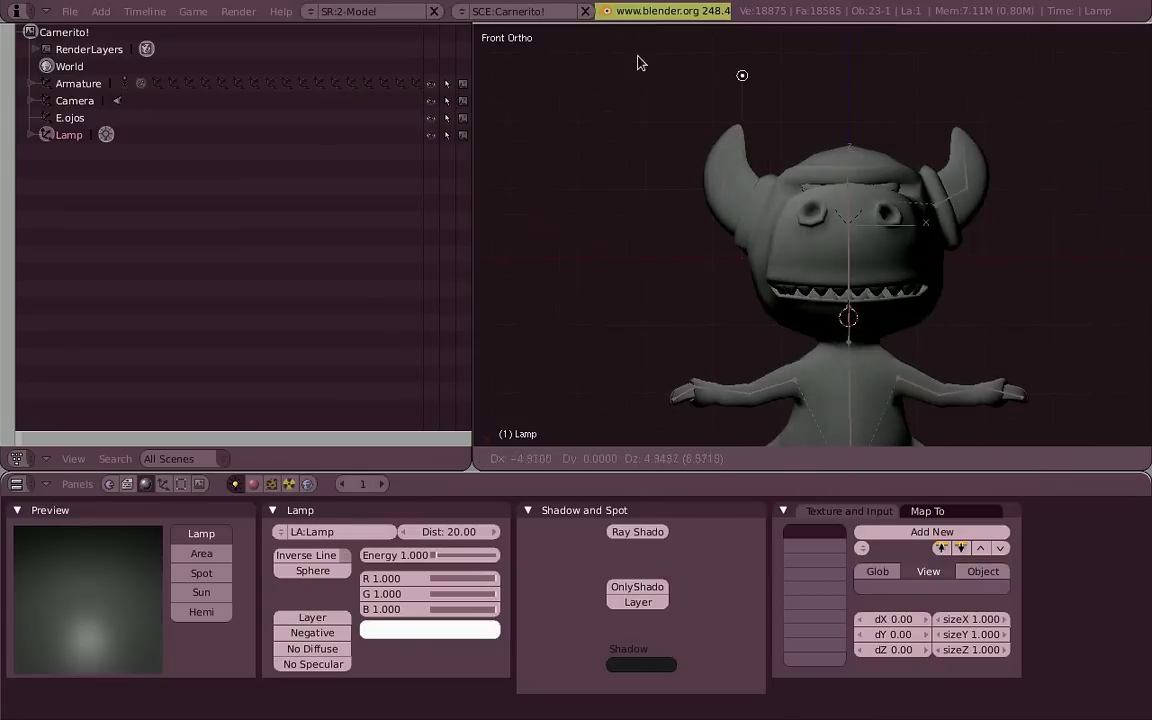
left_click(758, 158)
Select the creature's mesh in side view and add a second lamp, Lamp.001
right_click(808, 281)
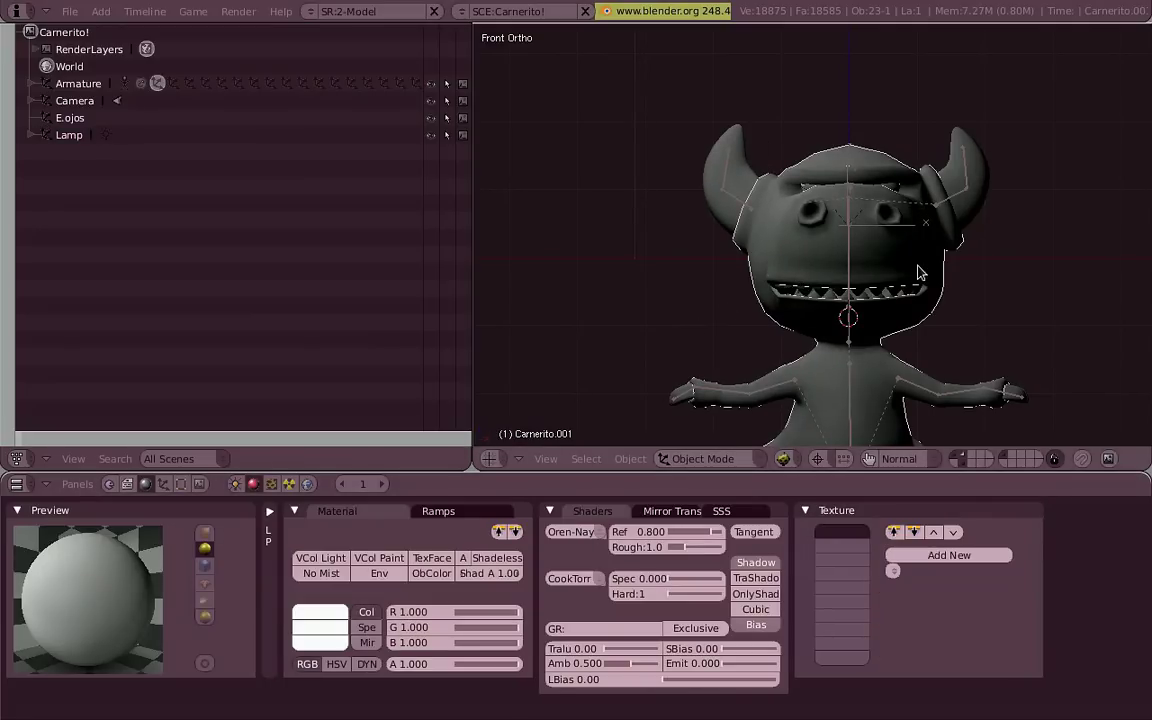
key("KP_3")
scroll(830, 300, "up", 2)
scroll(858, 237, "down", 5)
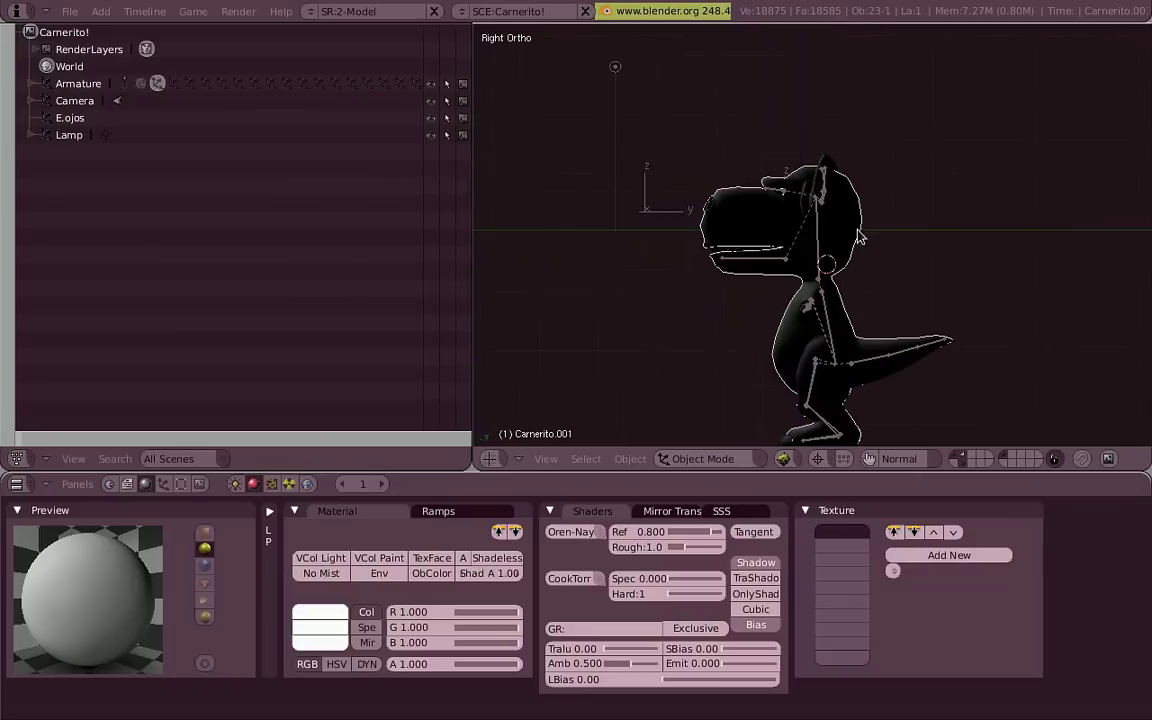
key("shift+a")
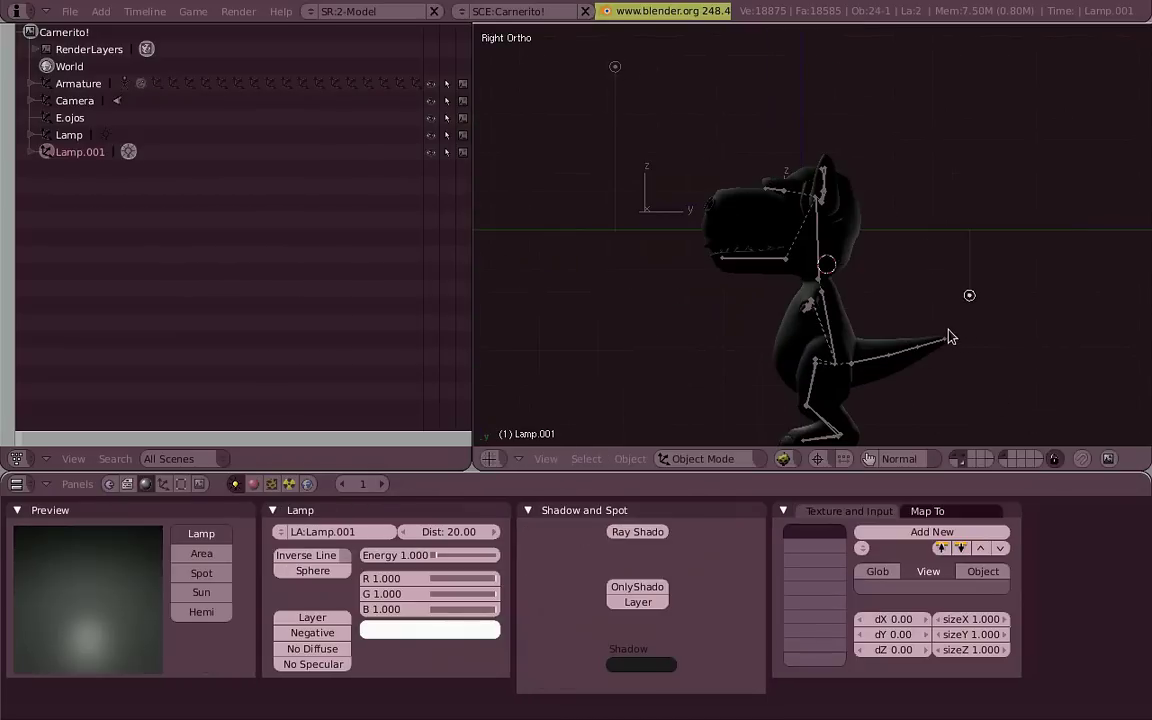
Move Lamp.001 beside the creature's head, checking front and side views
key("KP_1")
key("g")
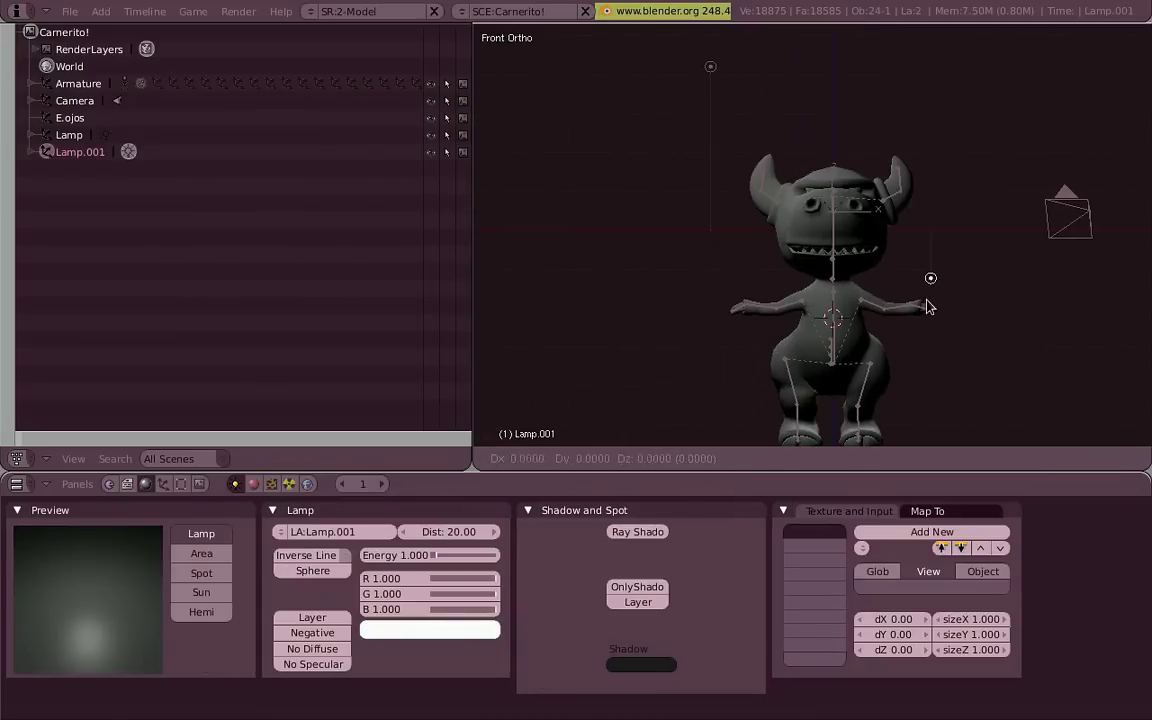
left_click(928, 303)
key("KP_3")
key("g")
key("KP_1")
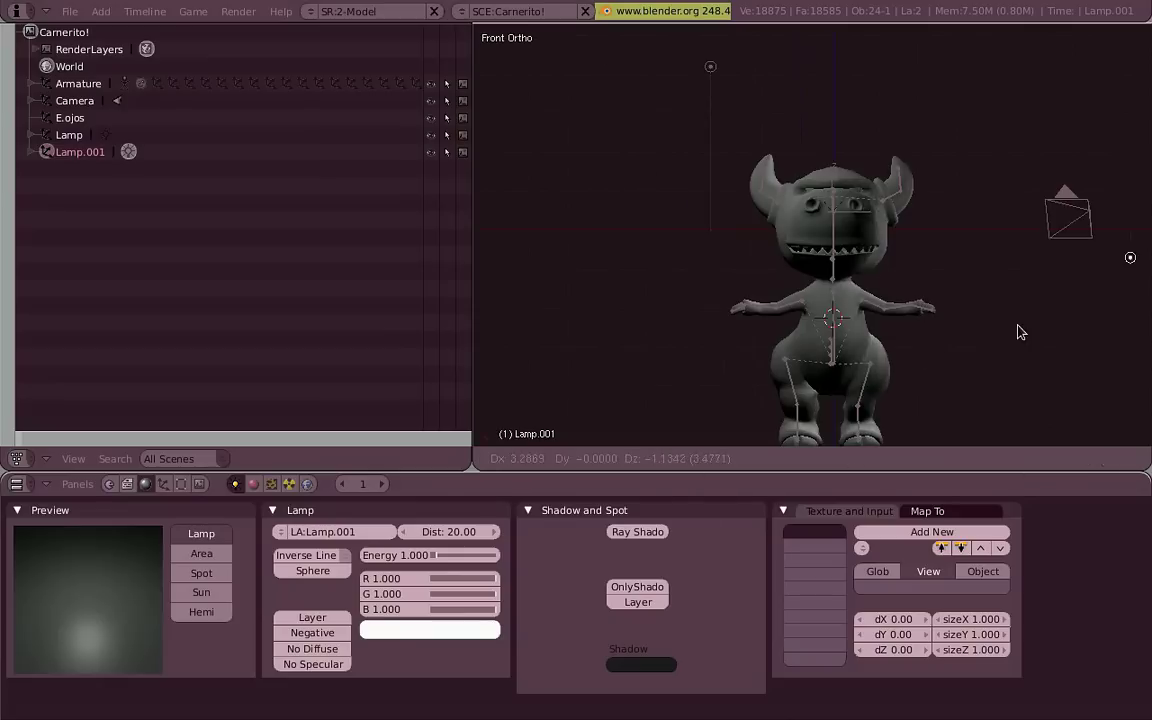
key("KP_3")
left_click(1062, 319)
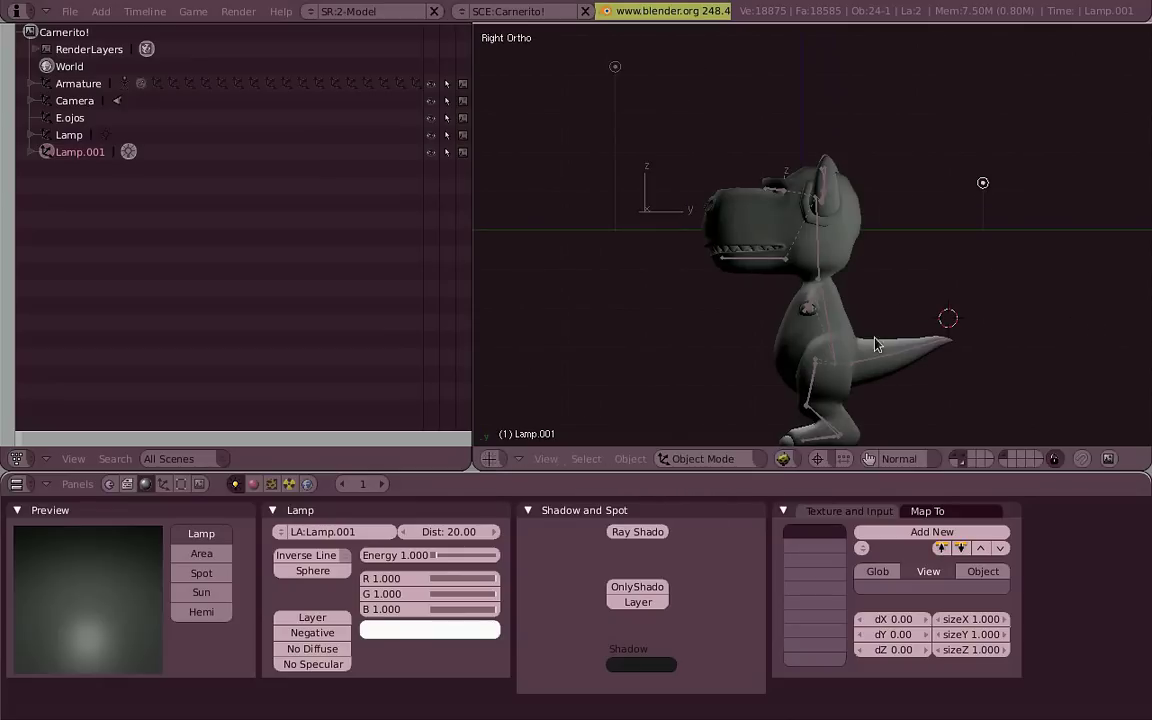
Make Lamp.001 a Hemi light and rotate it to aim at the creature
left_click(199, 613)
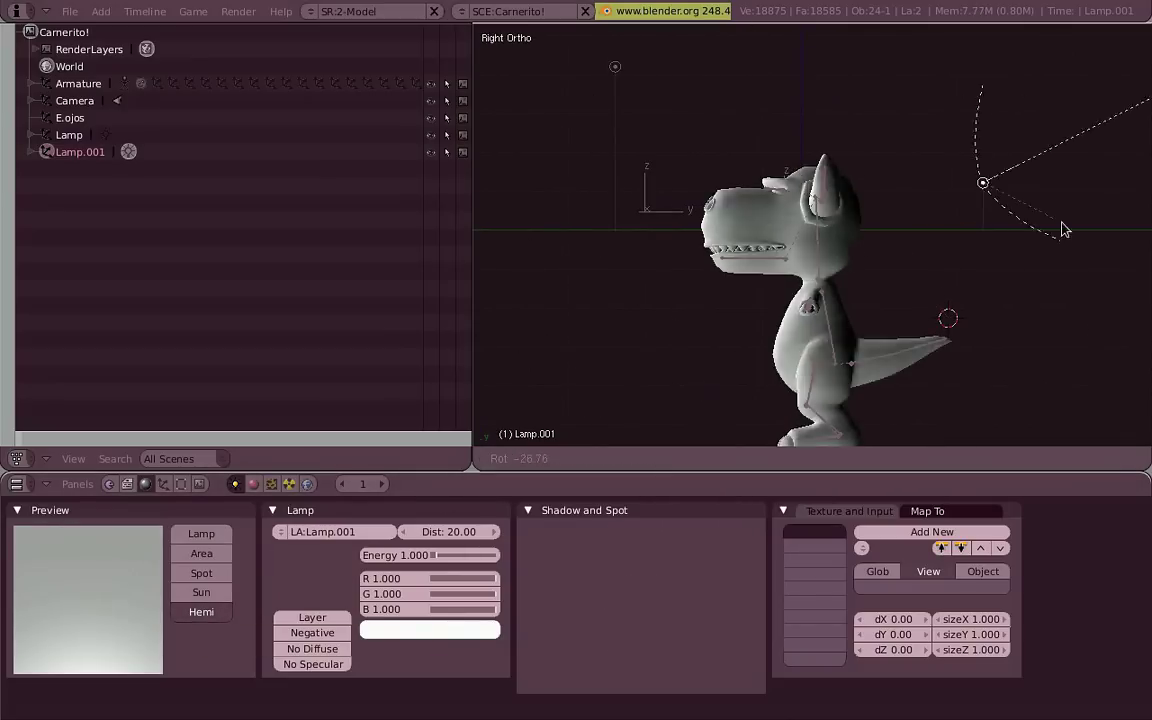
middle_click_drag(936, 116, 947, 243)
key("KP_7")
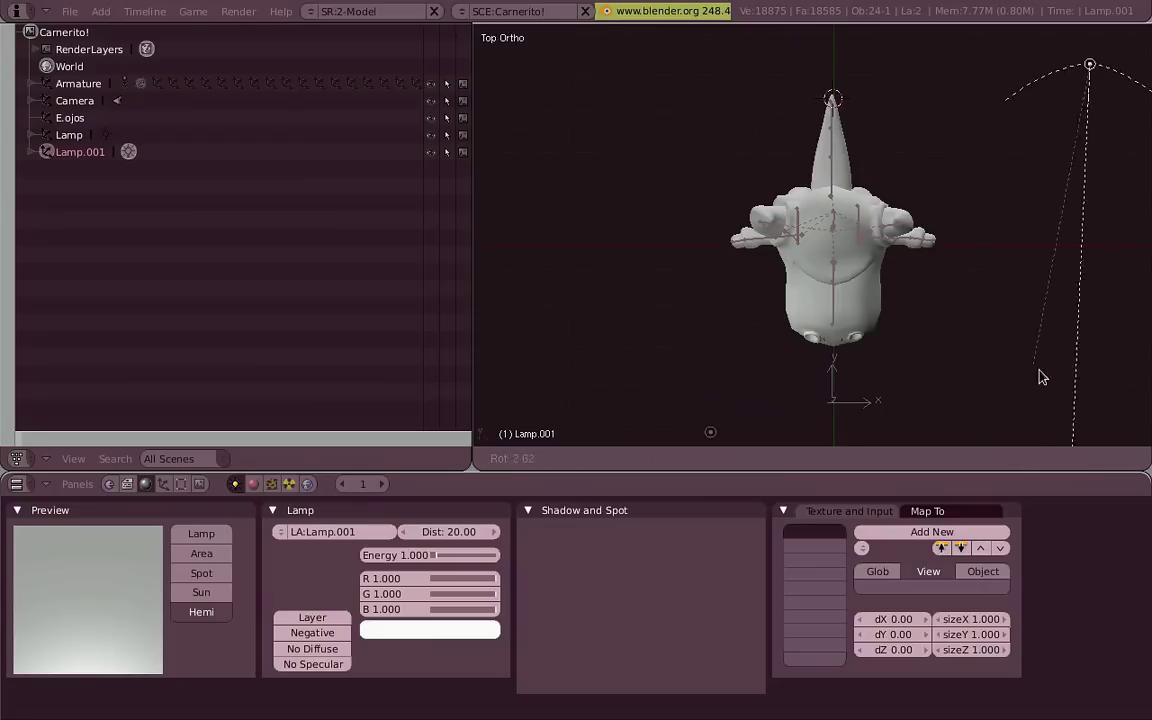
key("r")
key("r")
key("KP_1")
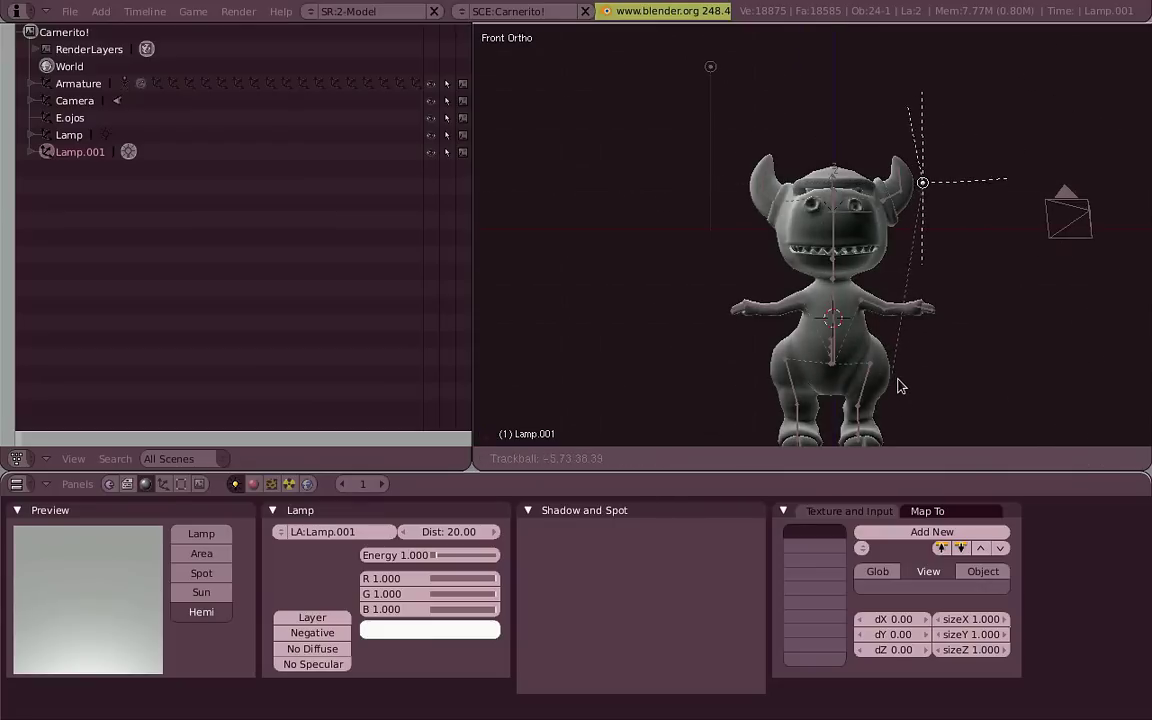
left_click(900, 386)
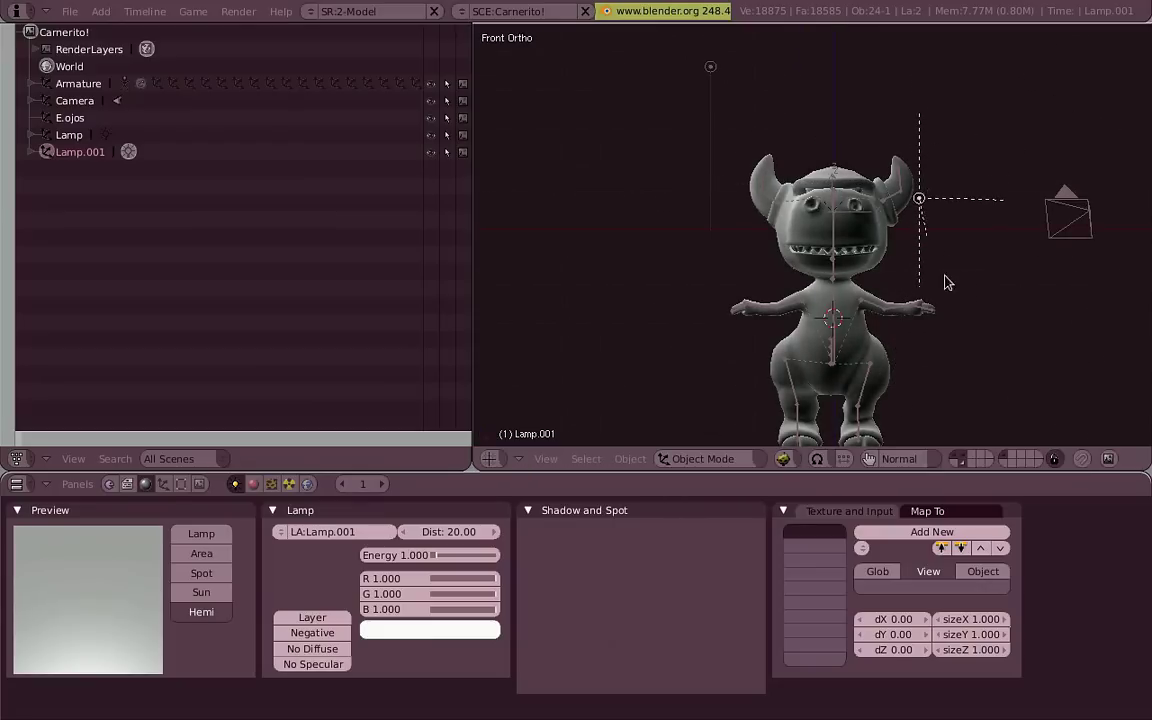
Orbit and zoom around the creature to inspect the brighter lighting
middle_click_drag(946, 278, 793, 287)
key("KP_3")
key("KP_1")
scroll(886, 265, "up", 2)
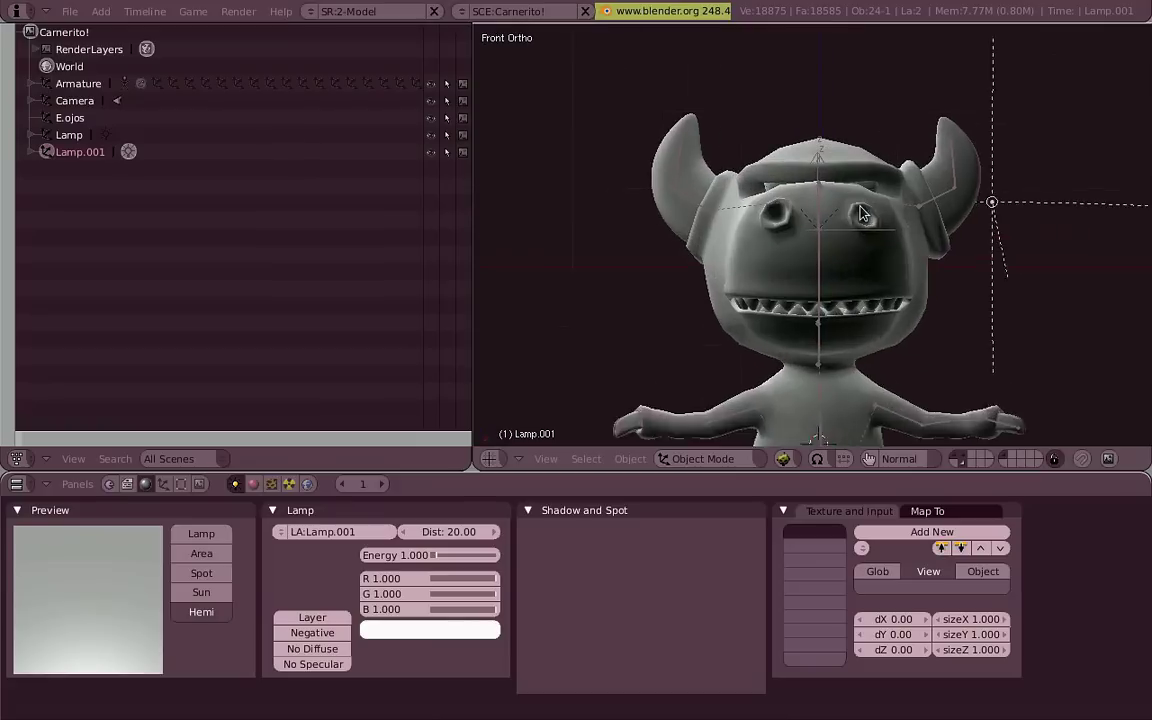
scroll(886, 265, "up", 2)
scroll(890, 268, "down", 2)
scroll(892, 270, "down", 1)
Preview the softly shaded creature in the game engine from the camera and side views
key("KP_0")
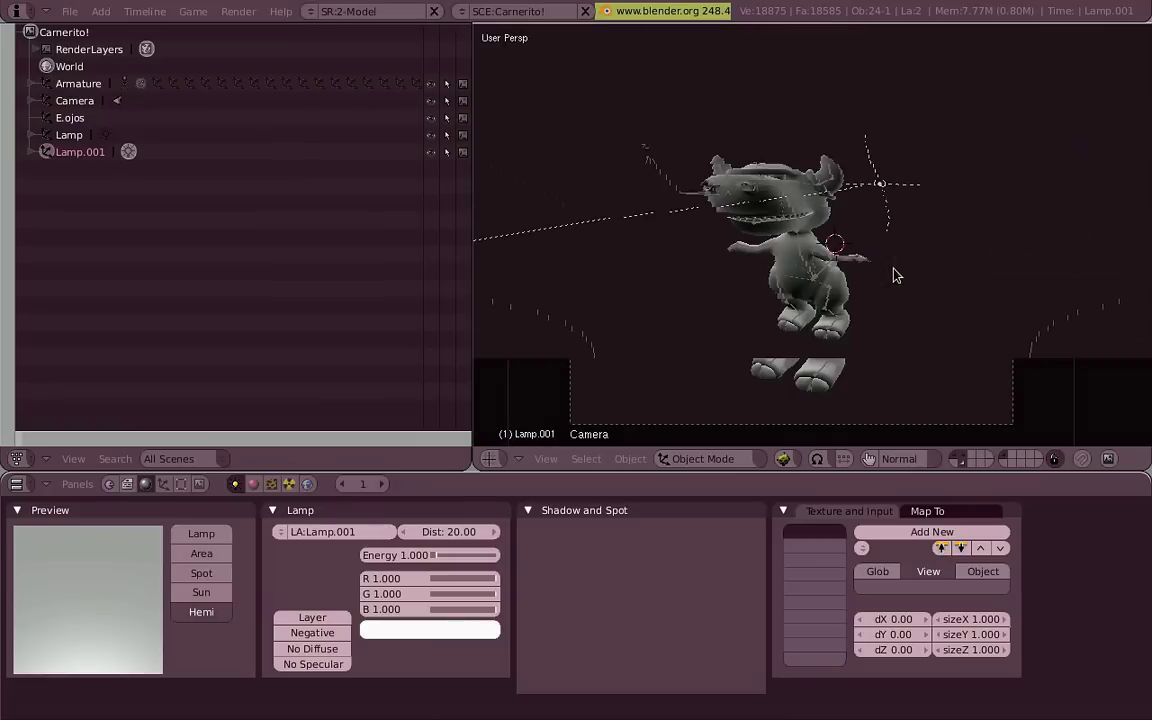
key("p")
key("Escape")
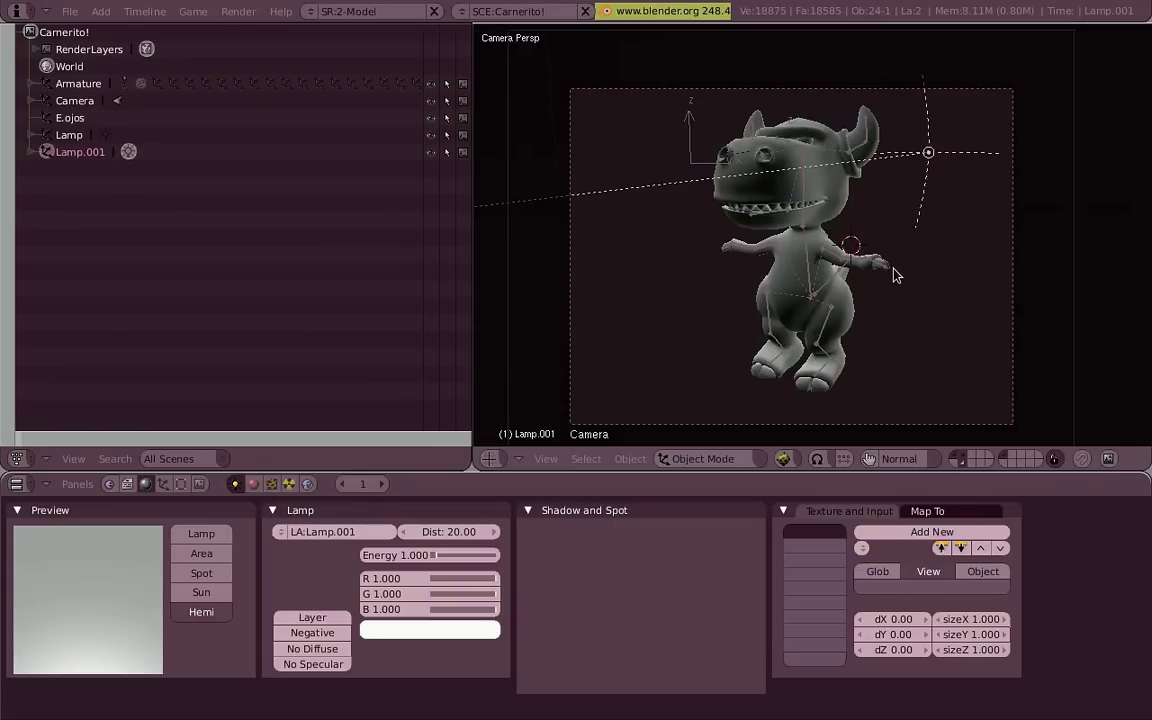
key("KP_1")
key("KP_3")
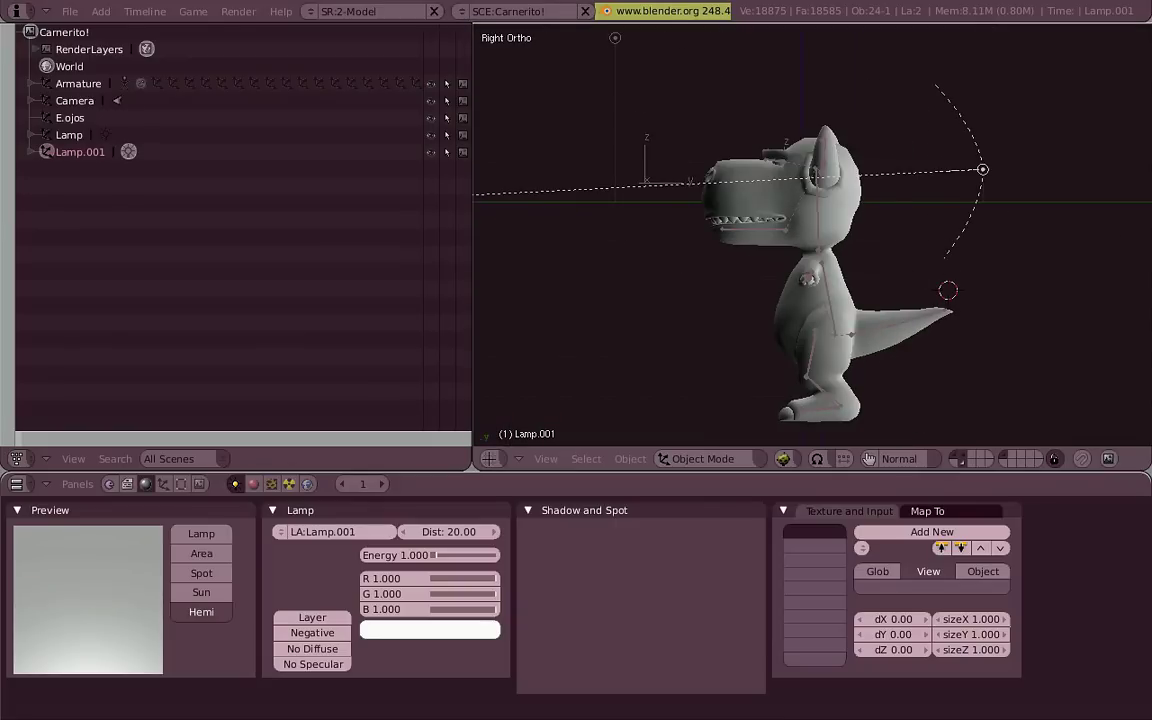
key("p")
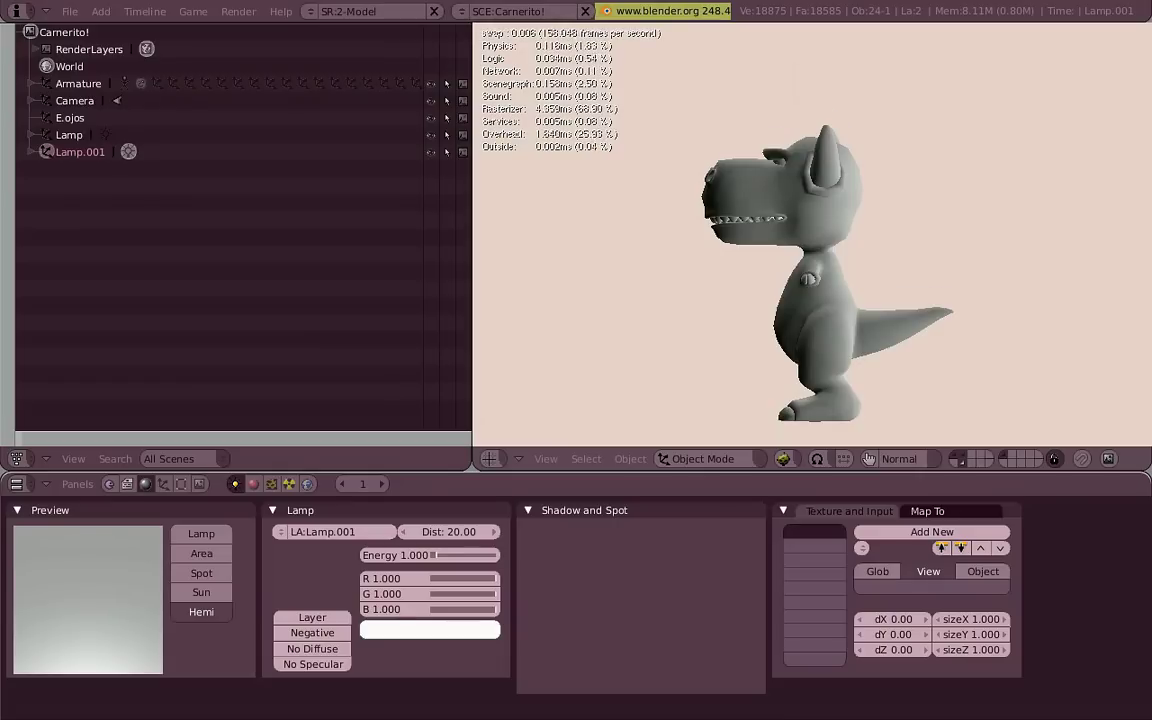
Stop the game preview and delete the extra lamp Lamp.001
key("Escape")
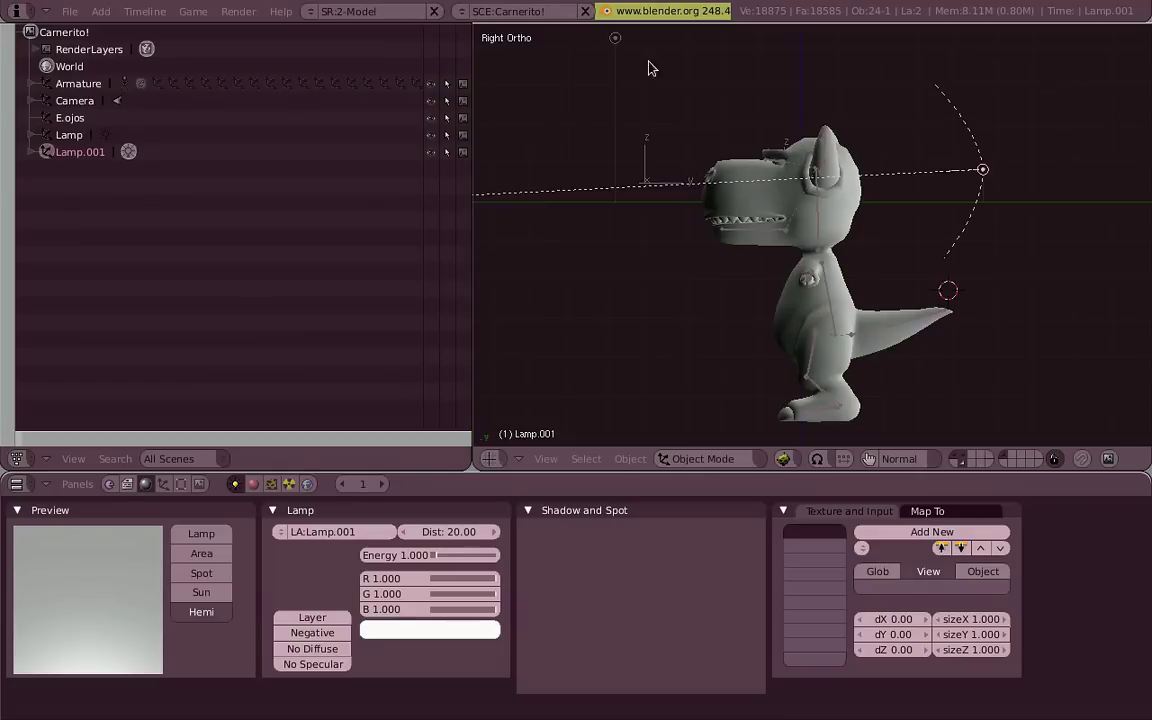
key("x")
left_click(922, 146)
key("KP_1")
Select the creature mesh Carnerito.001 and orbit around its head
right_click(714, 37)
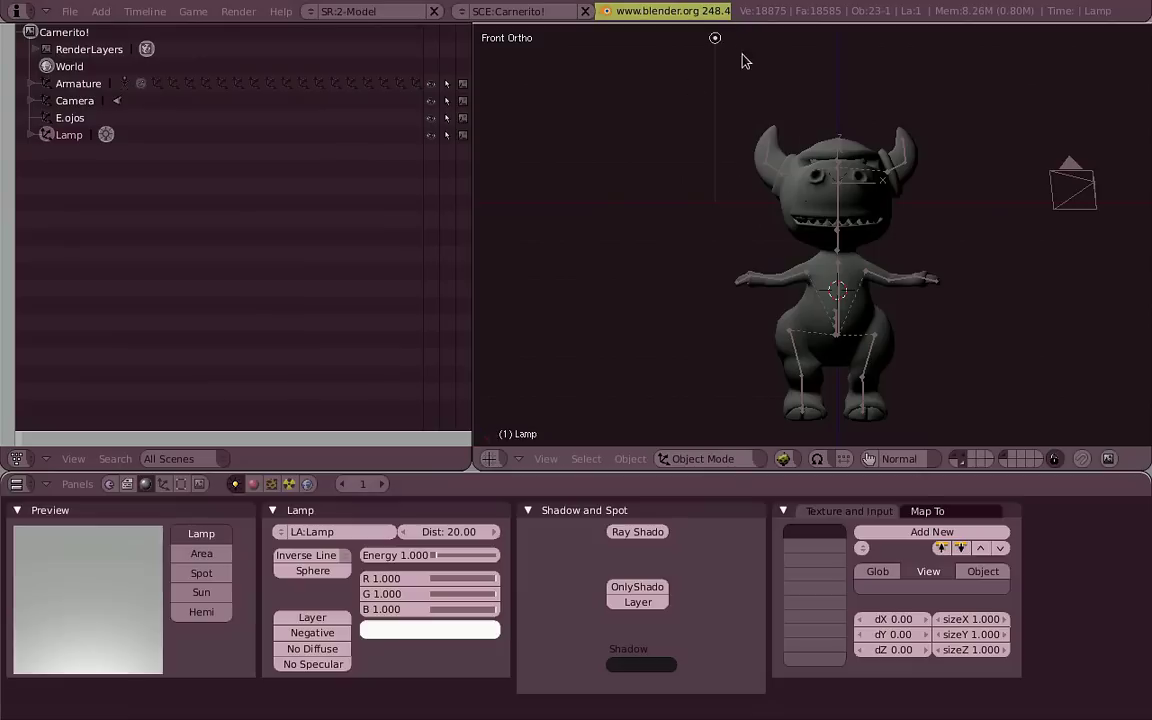
right_click(795, 213)
mouse_move(795, 213)
middle_mouse_down()
mouse_move(737, 197)
mouse_move(797, 278)
mouse_move(880, 292)
mouse_move(695, 128)
middle_mouse_up()
key("KP_3")
scroll(737, 197, "up", 3)
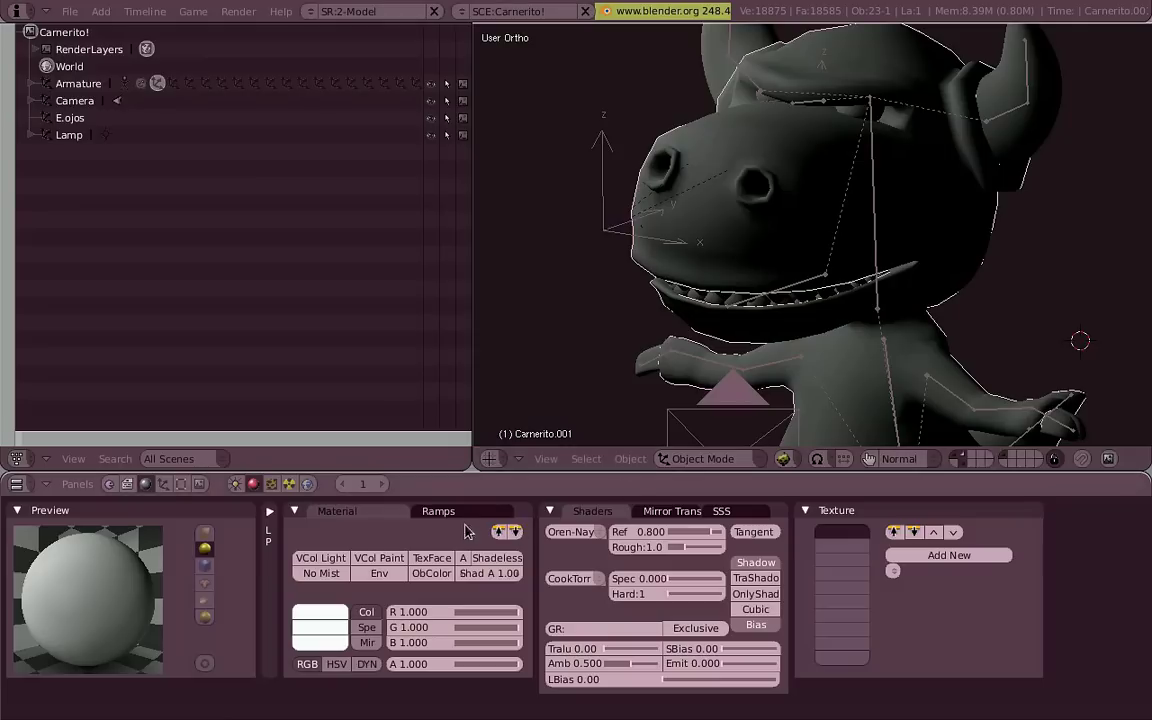
Enable a diffuse colour ramp with an opaque black left stop and the cyan stop near 0.54
left_click(438, 511)
left_click(347, 563)
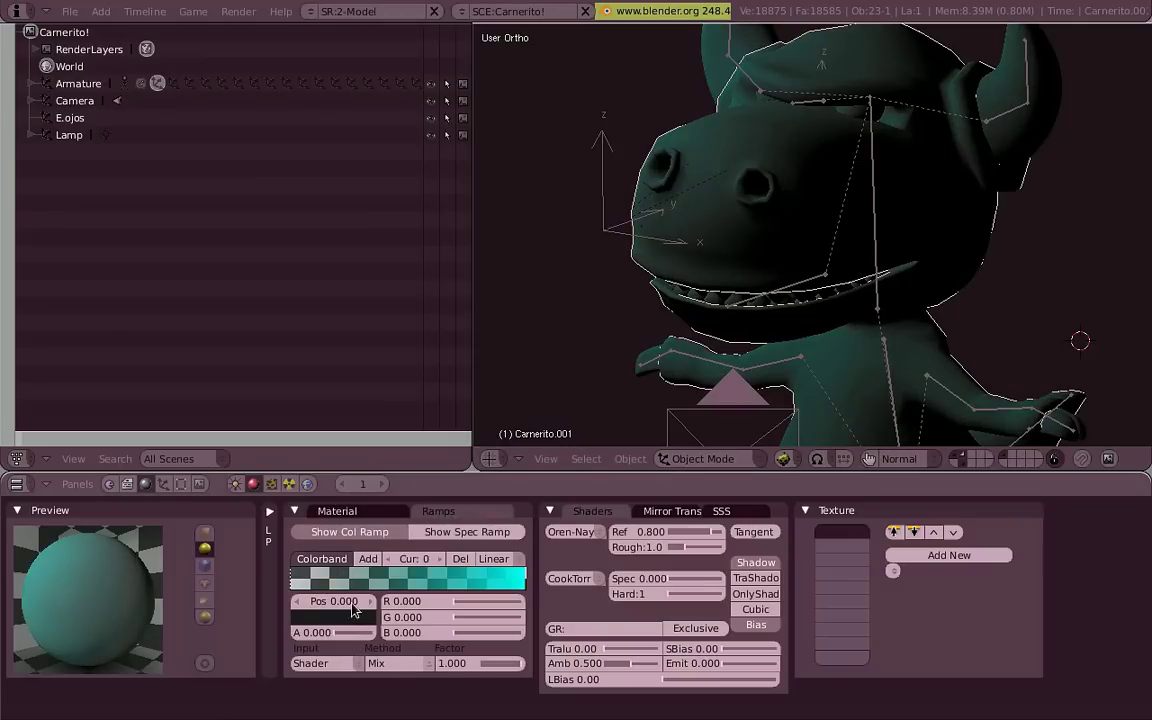
left_click_drag(308, 588, 362, 641)
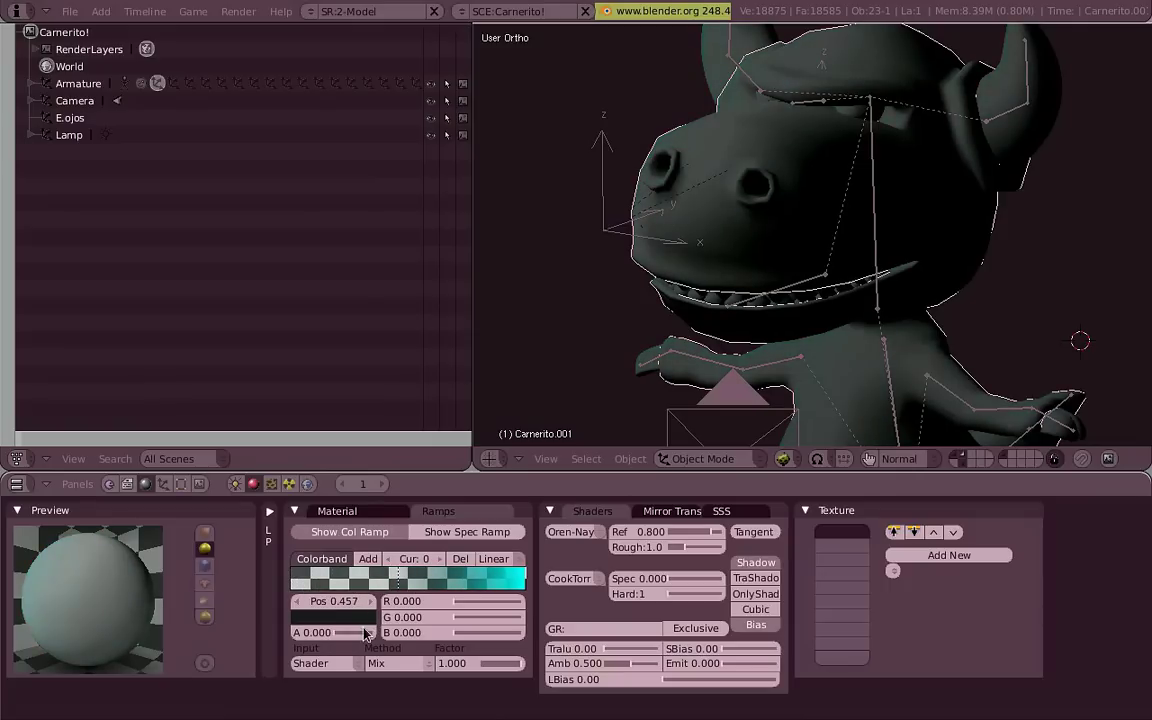
left_click_drag(355, 641, 512, 651)
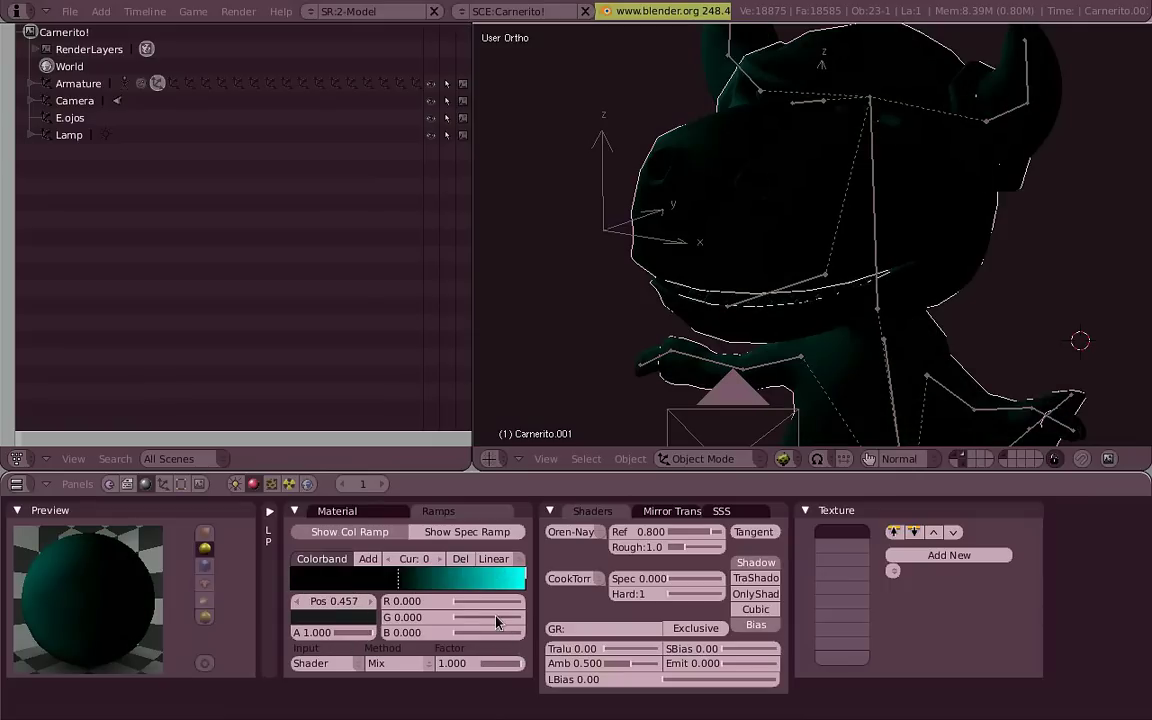
mouse_move(376, 641)
left_mouse_down()
mouse_move(367, 638)
mouse_move(403, 640)
left_mouse_up()
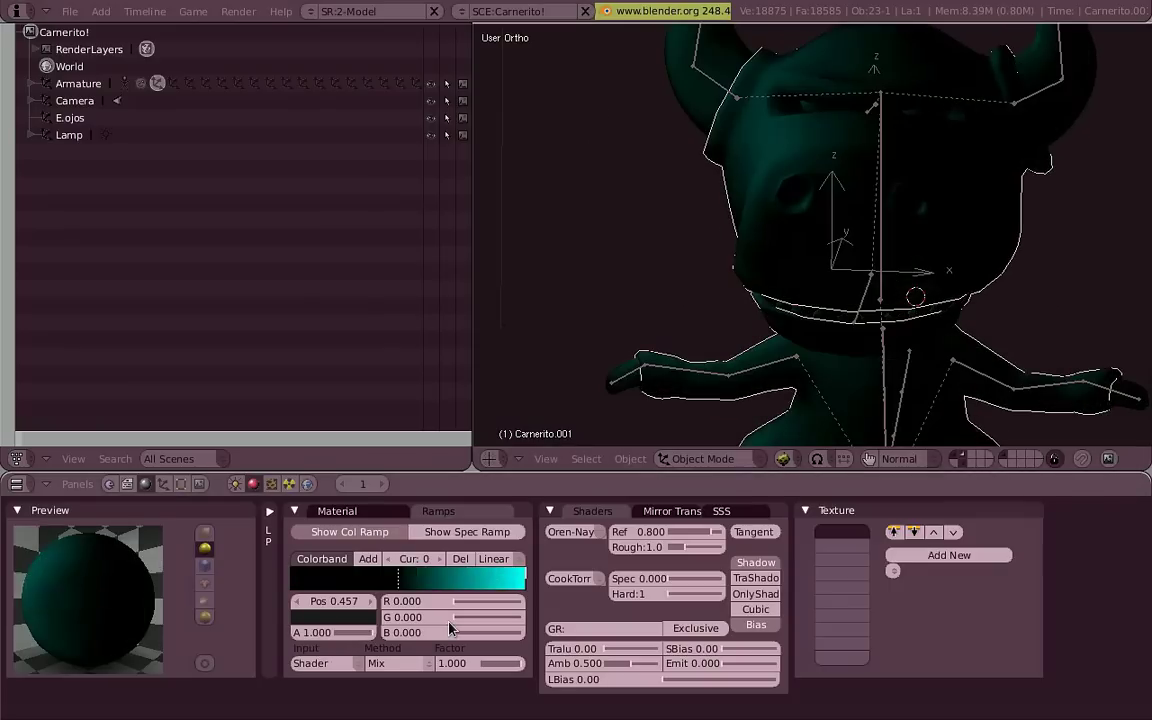
left_click(490, 580)
left_click_drag(473, 585, 408, 580)
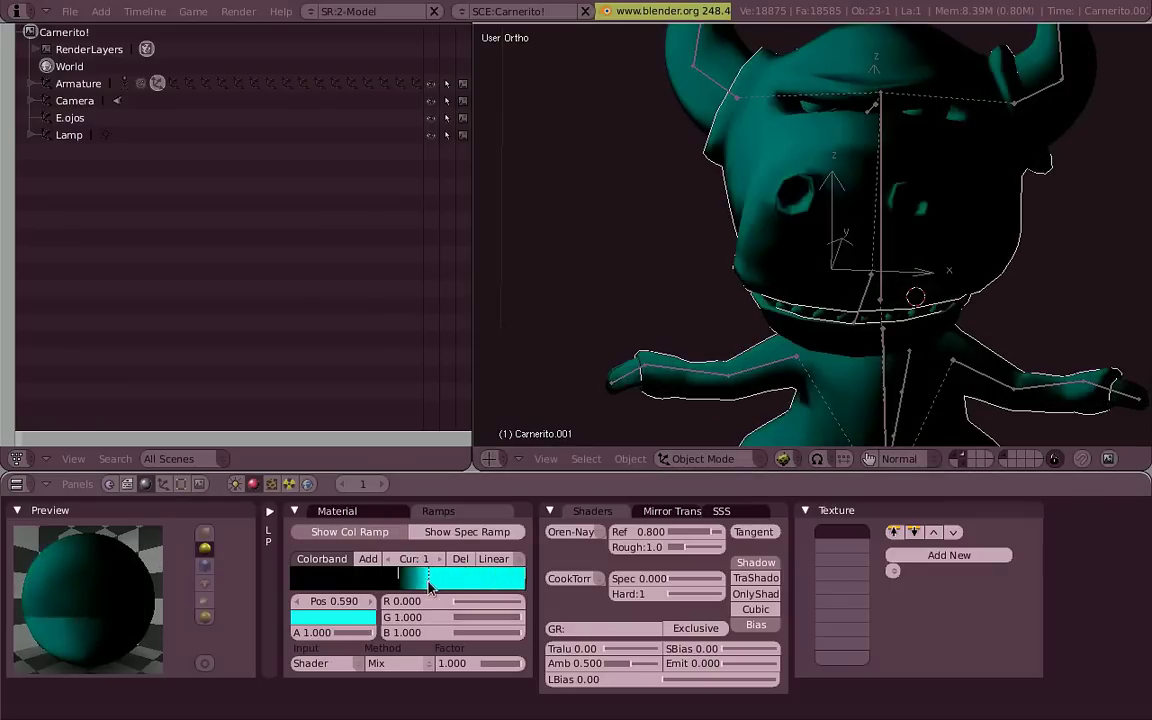
scroll(677, 320, "down", 3)
Move the lamp above the creature's upper left
right_click(574, 83)
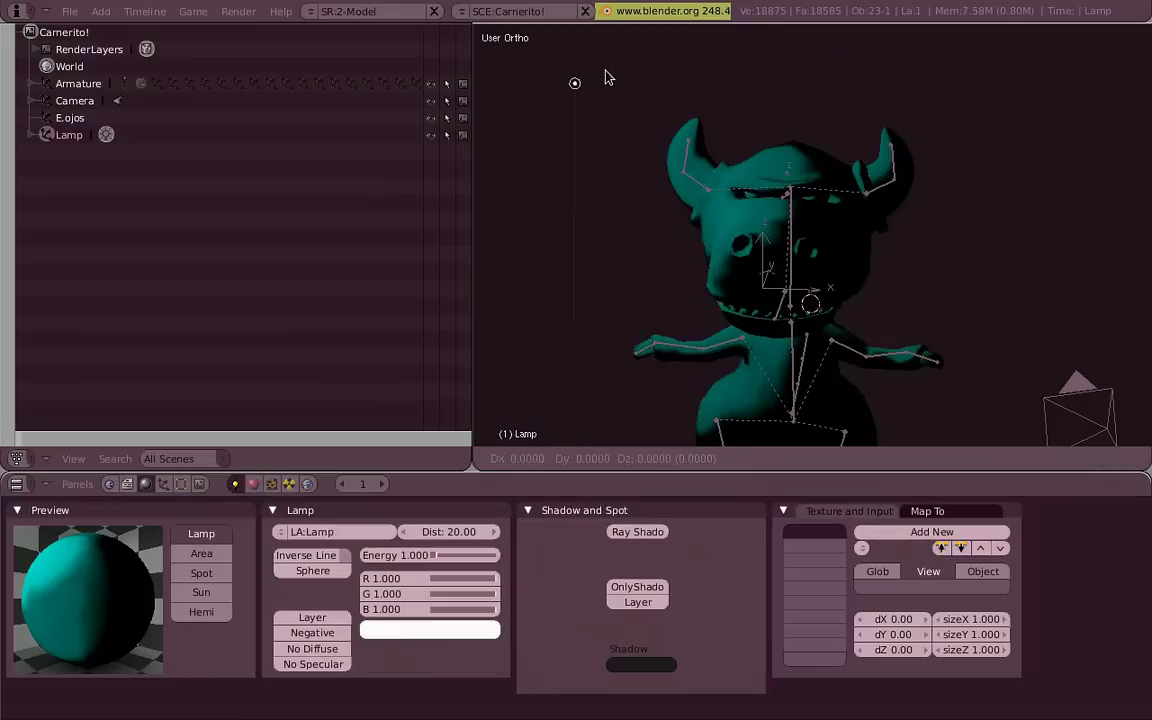
key("g")
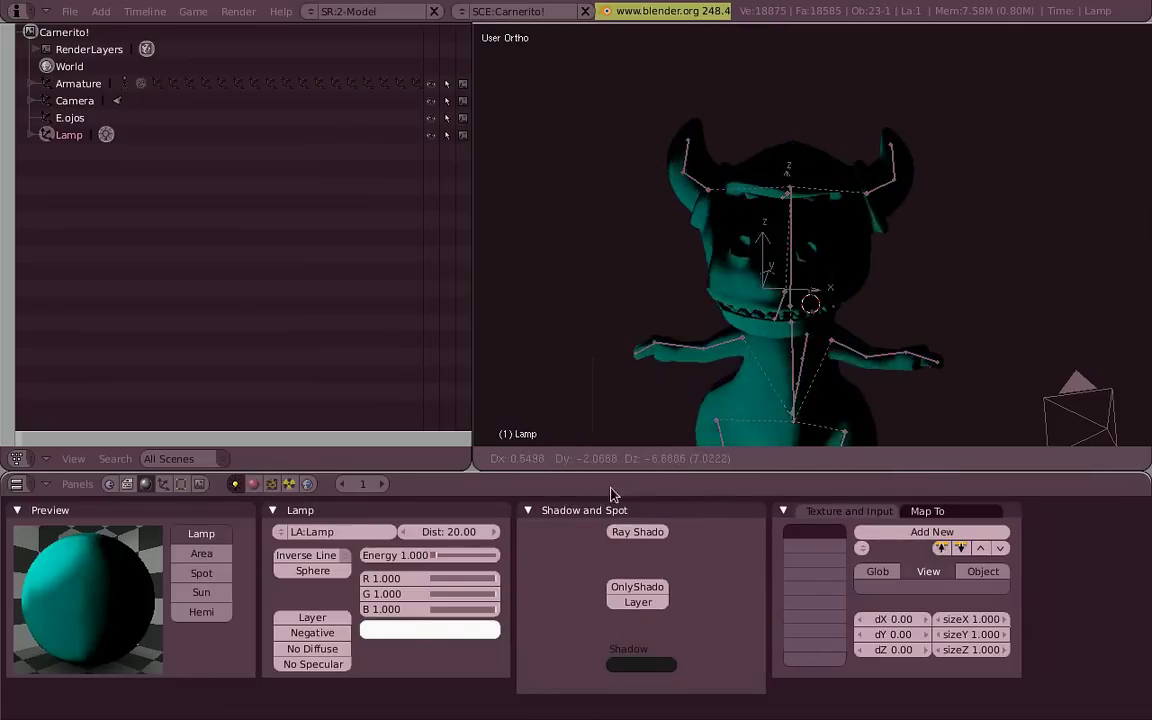
left_click(504, 62)
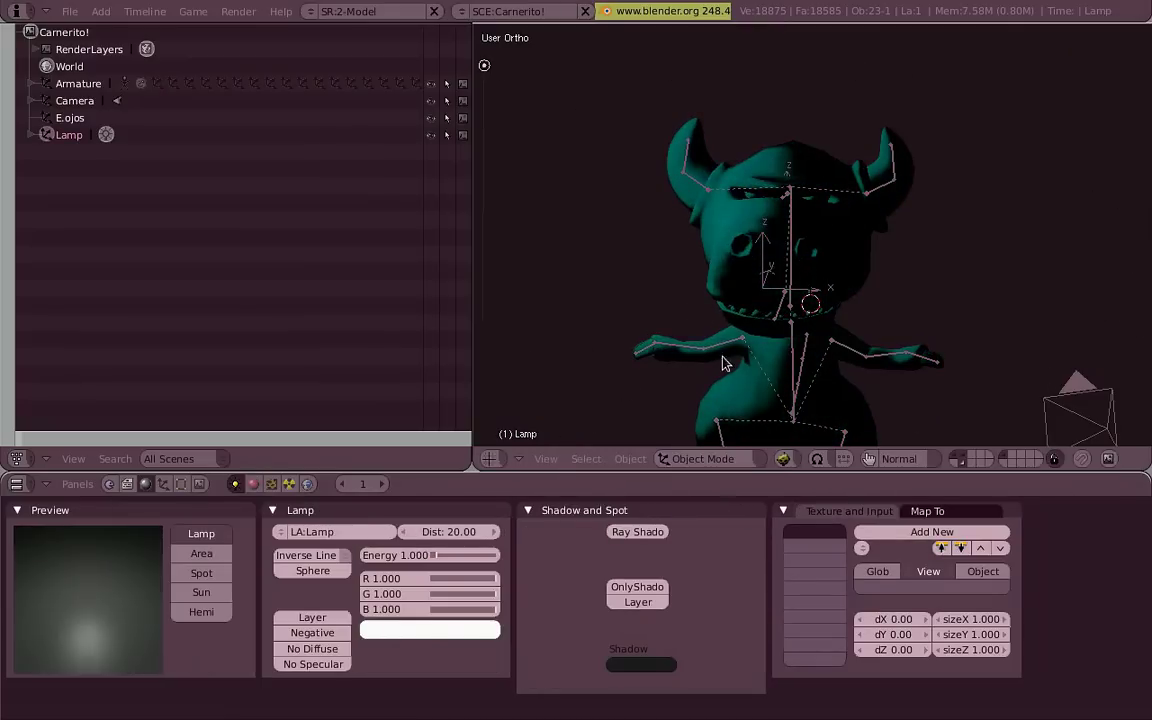
scroll(743, 337, "down", 2)
Duplicate the lamp to the creature's right, then delete the copy Lamp.001
key("shift+d")
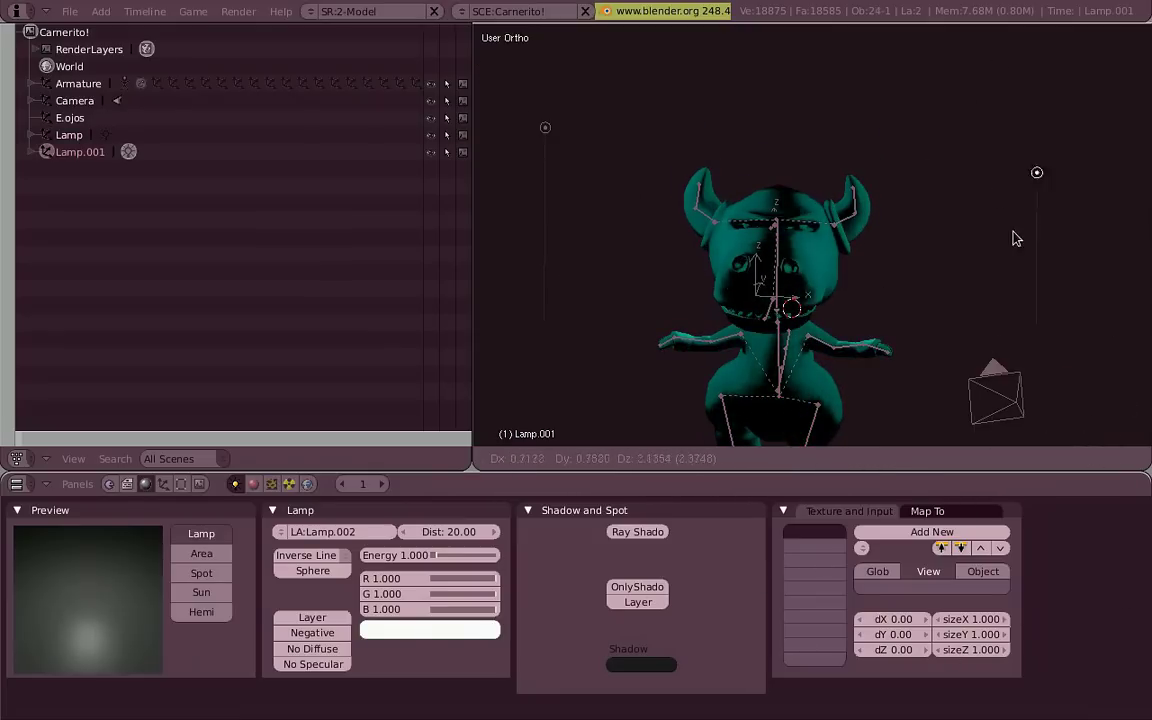
left_click(1034, 297)
key("x")
key("Return")
Re-place the original lamp at the upper left and reselect the creature mesh
right_click(545, 127)
key("g")
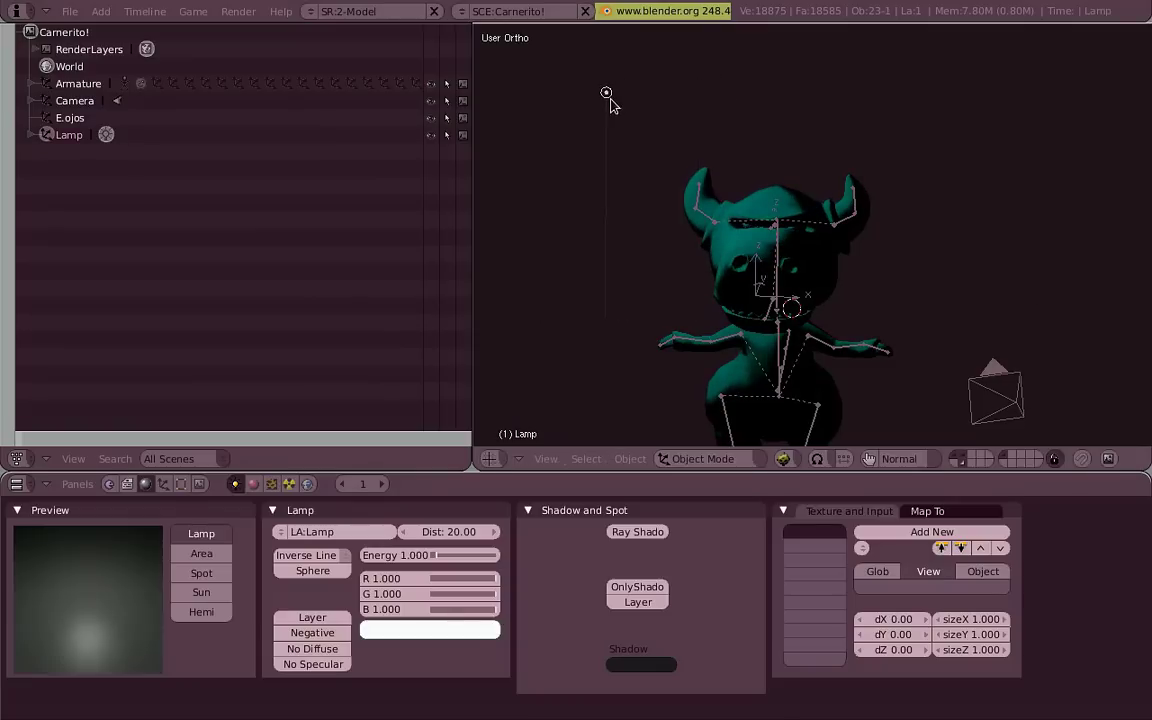
left_click(606, 92)
right_click(797, 207)
scroll(797, 207, "up", 2)
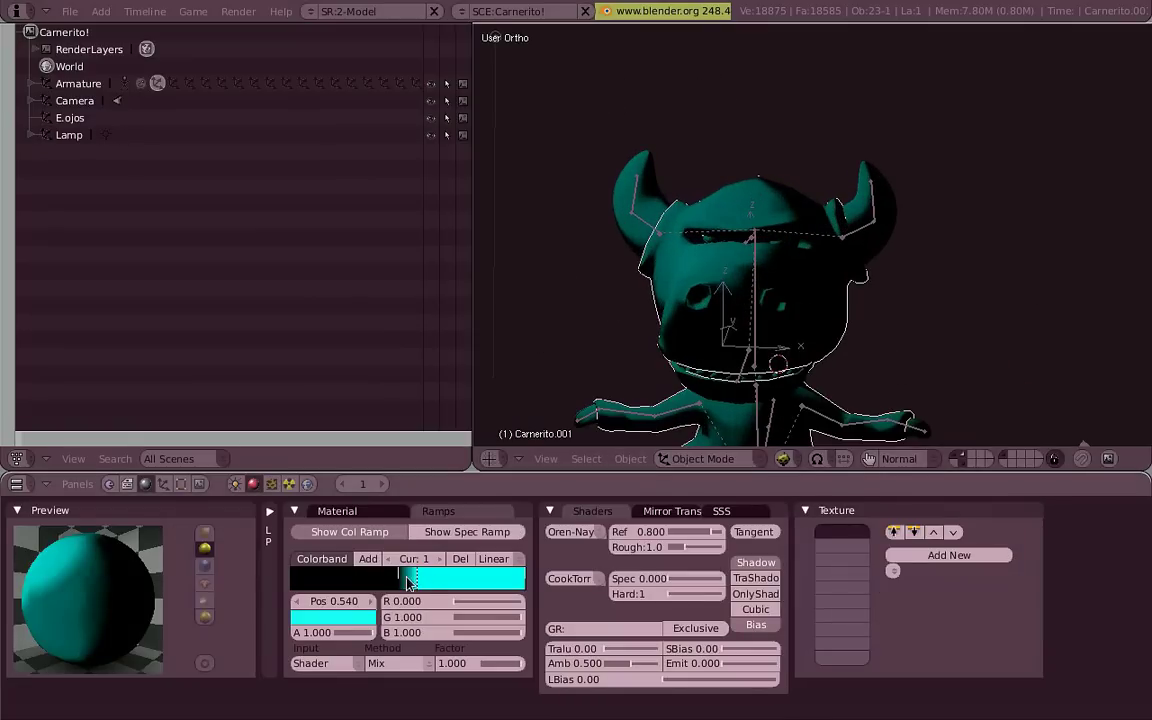
Set the left ramp stop to white and move the cyan stop toward the right end
left_click(368, 578)
left_click(333, 617)
left_click(292, 451)
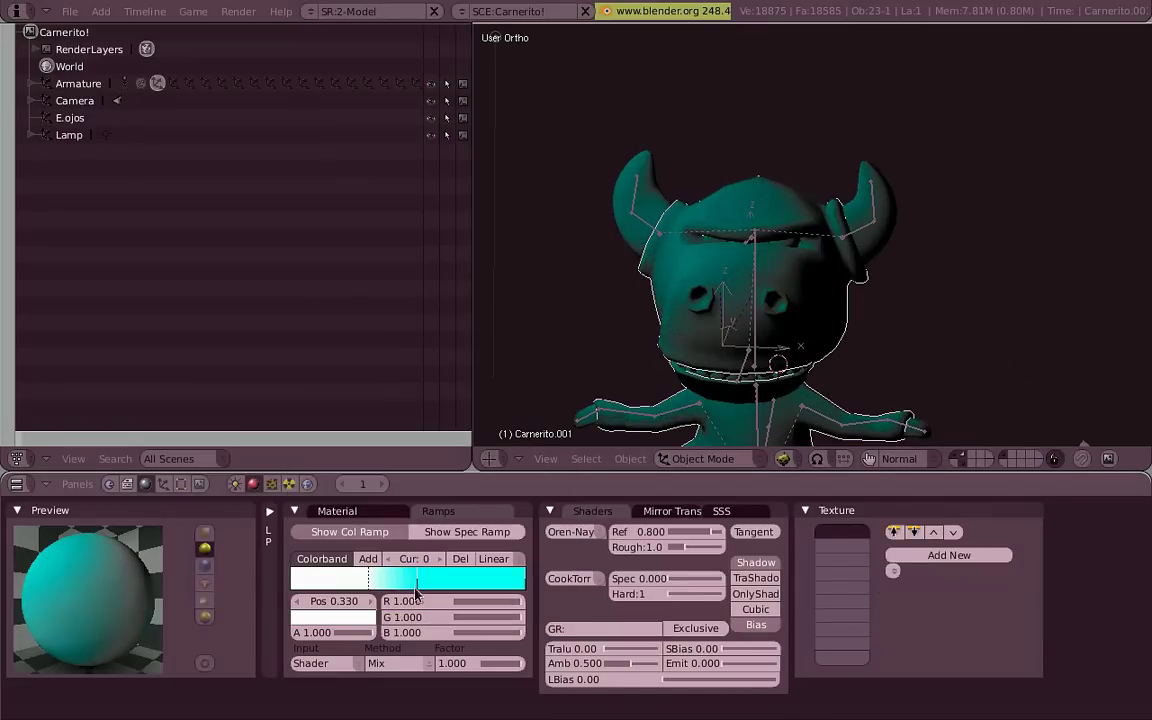
left_click_drag(416, 593, 320, 583)
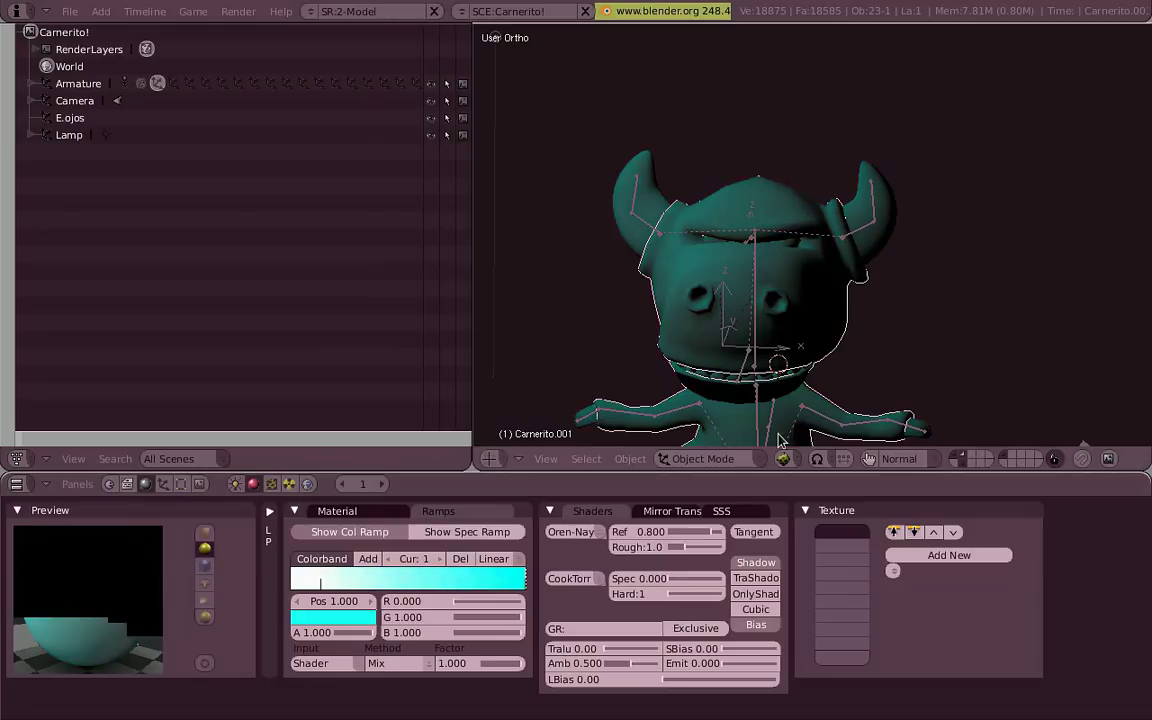
middle_click_drag(828, 309, 808, 323)
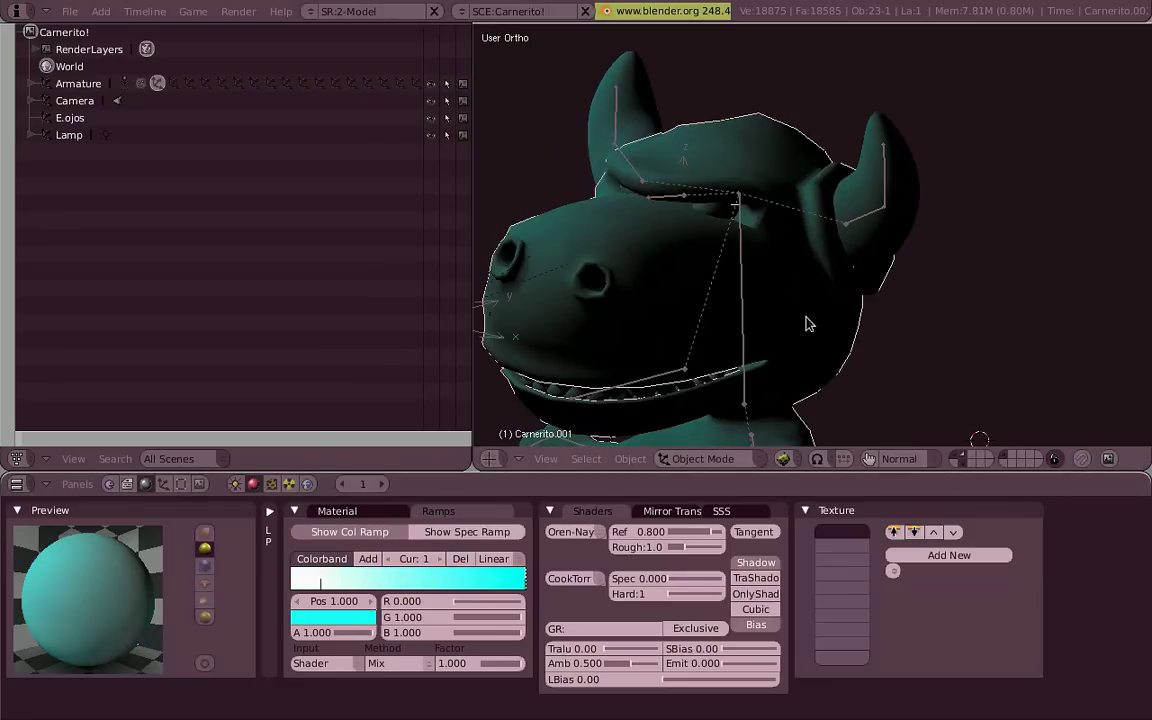
Drive the ramp from the shading Result and push the cyan stop to 1.0
left_click(336, 665)
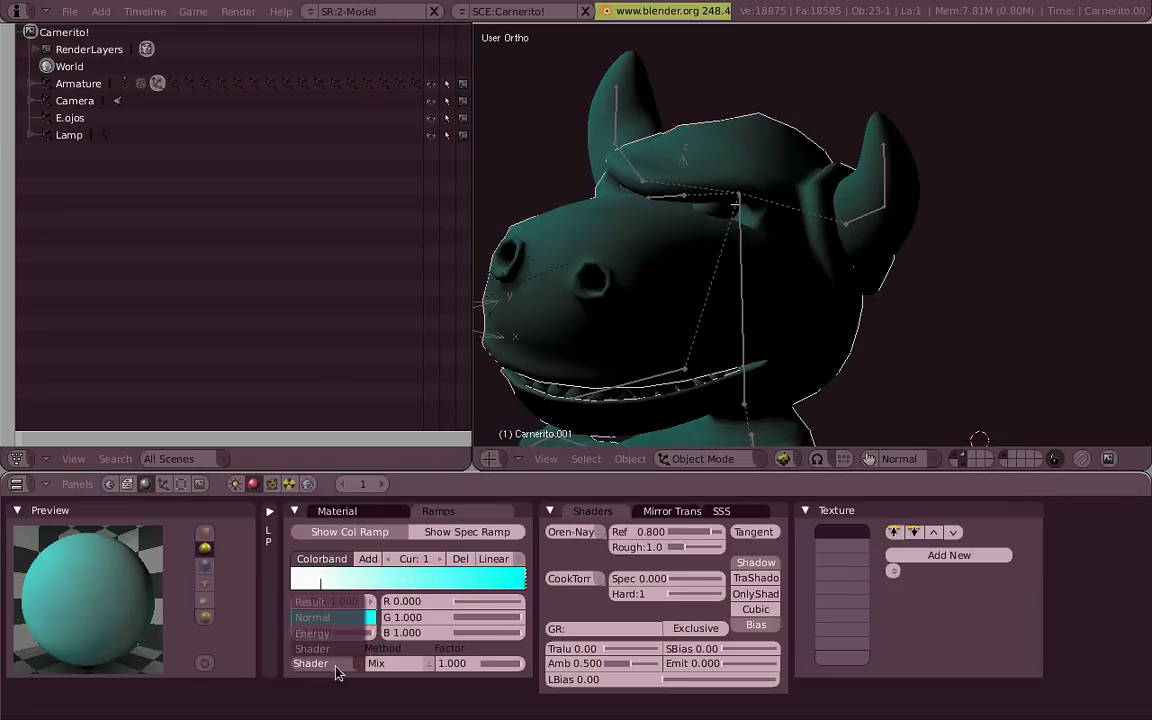
left_click(312, 601)
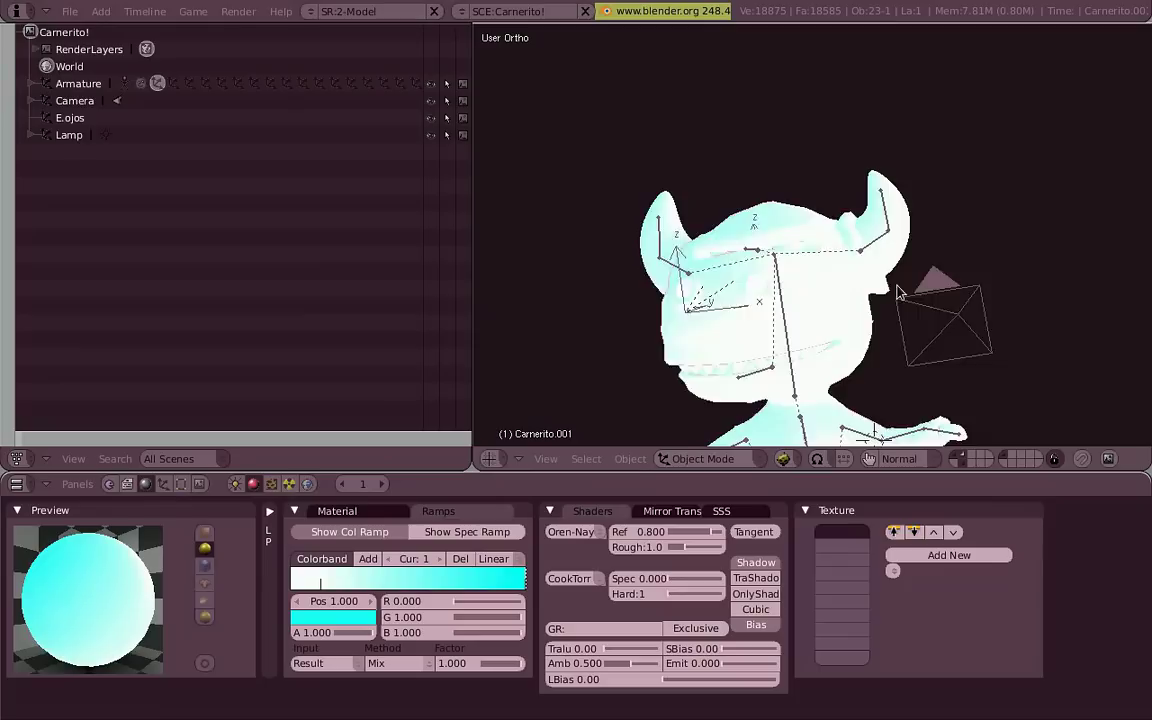
key("KP_1")
middle_click_drag(908, 365, 913, 200, "shift")
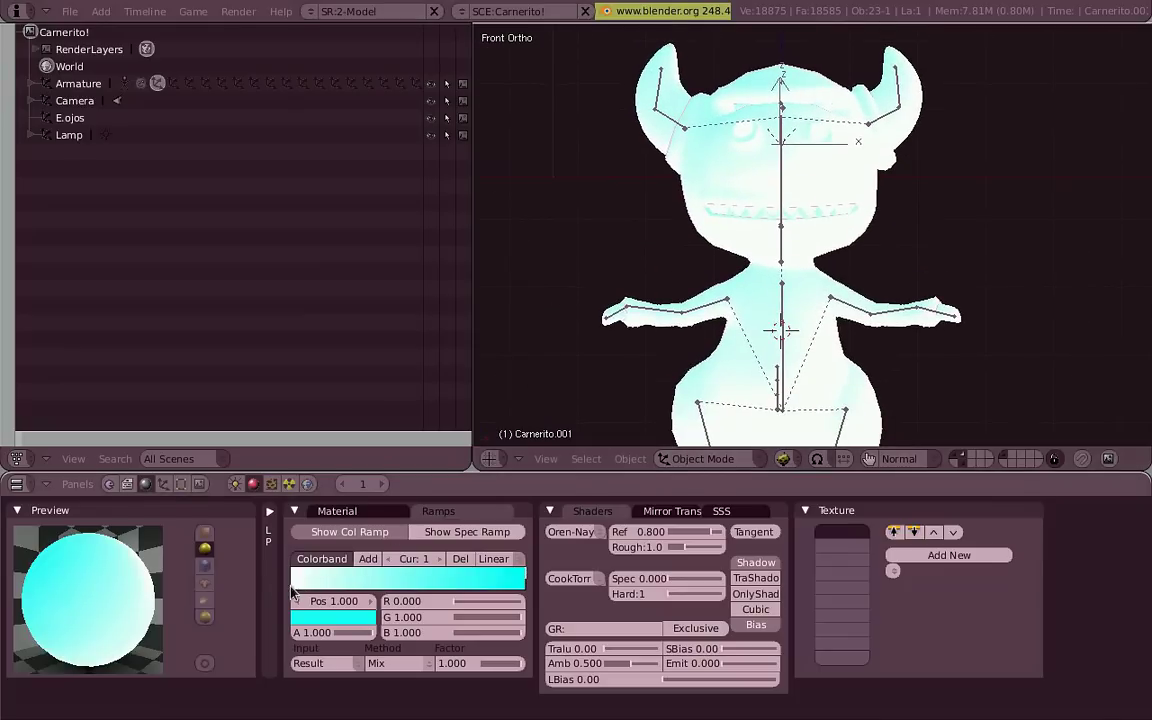
left_click(439, 580)
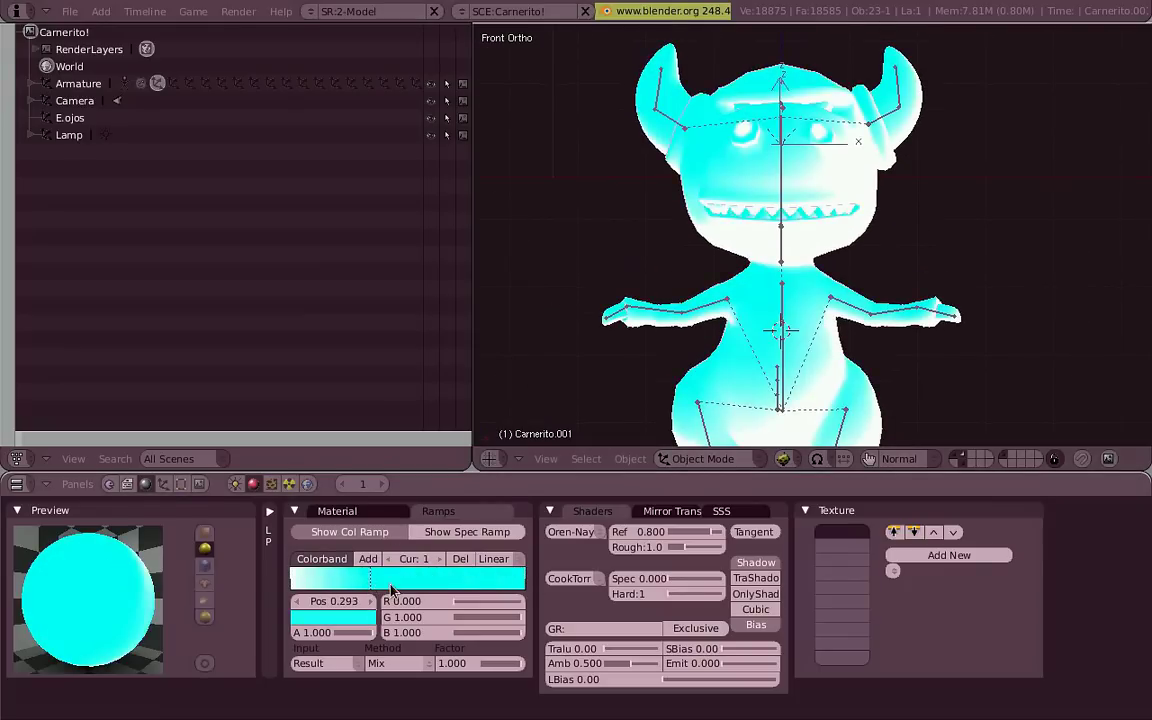
left_click_drag(434, 588, 528, 585)
key("KP_3")
key("KP_1")
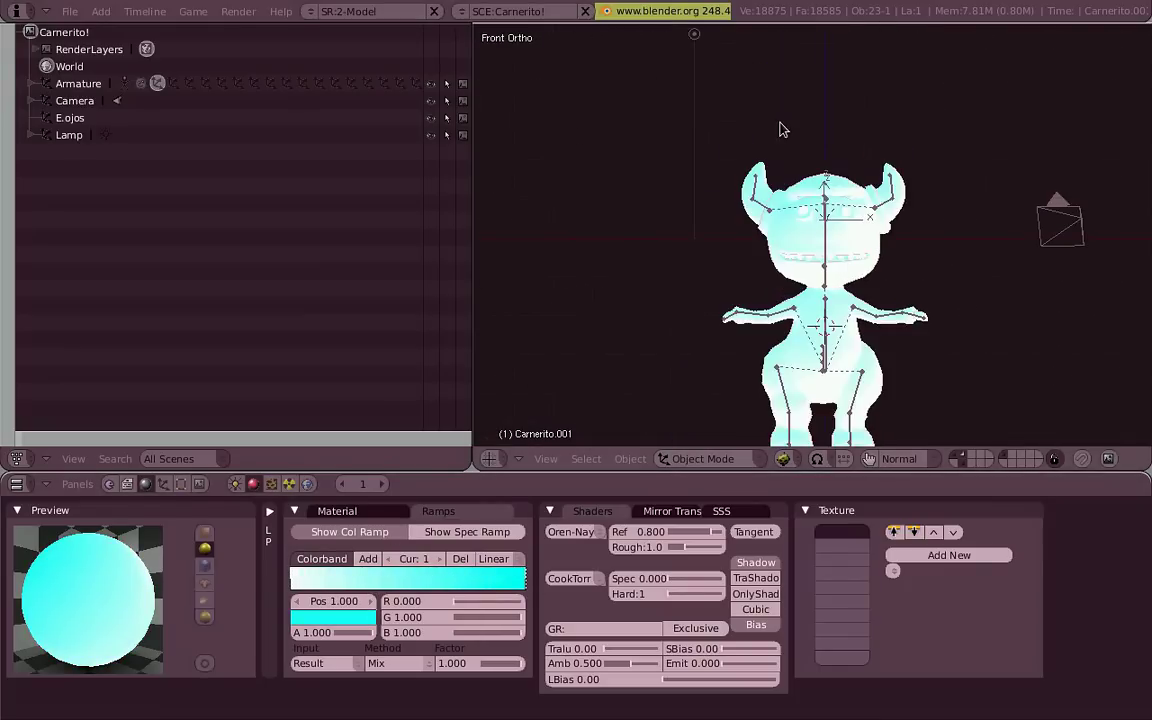
Raise the lamp higher above the creature and reselect the Carnerito.001 mesh
right_click(1030, 244)
key("g")
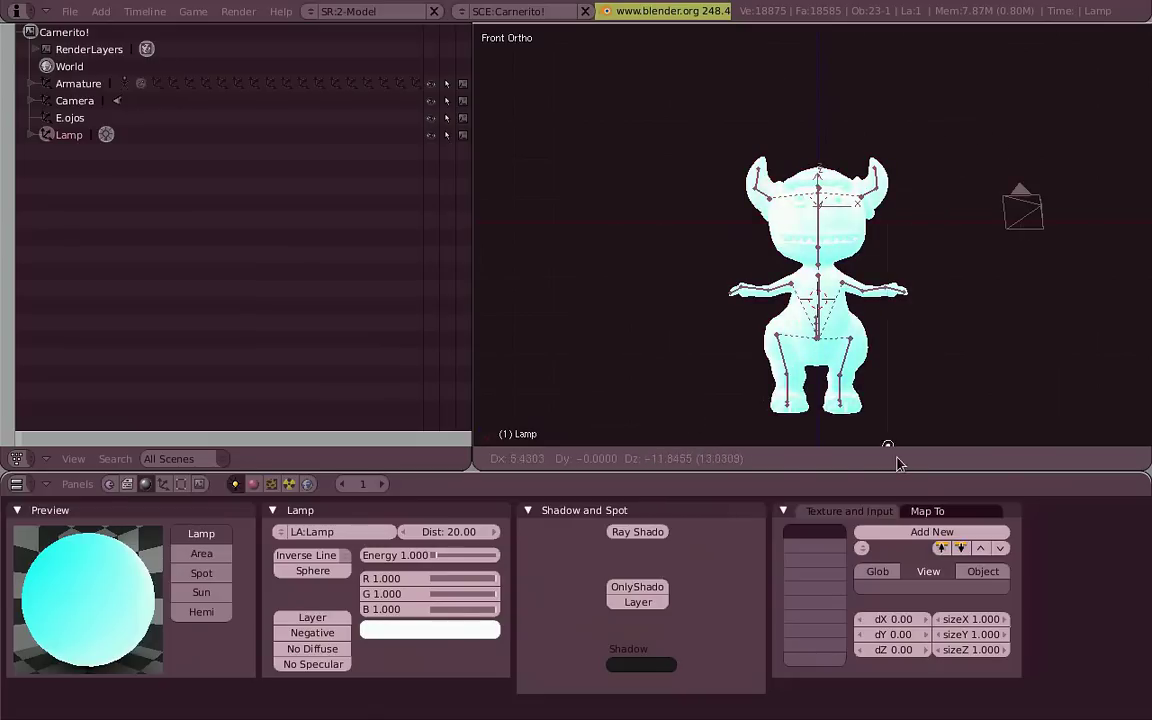
scroll(760, 320, "up", 2)
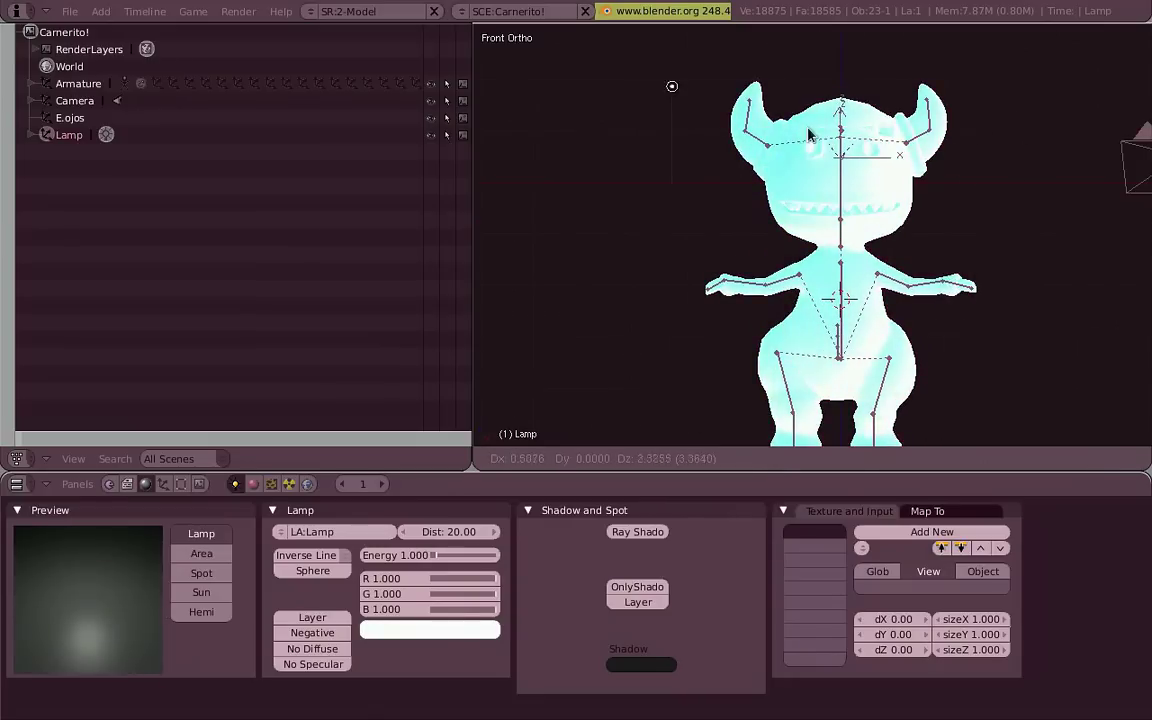
left_click(943, 206)
middle_click_drag(943, 206, 836, 148, "shift")
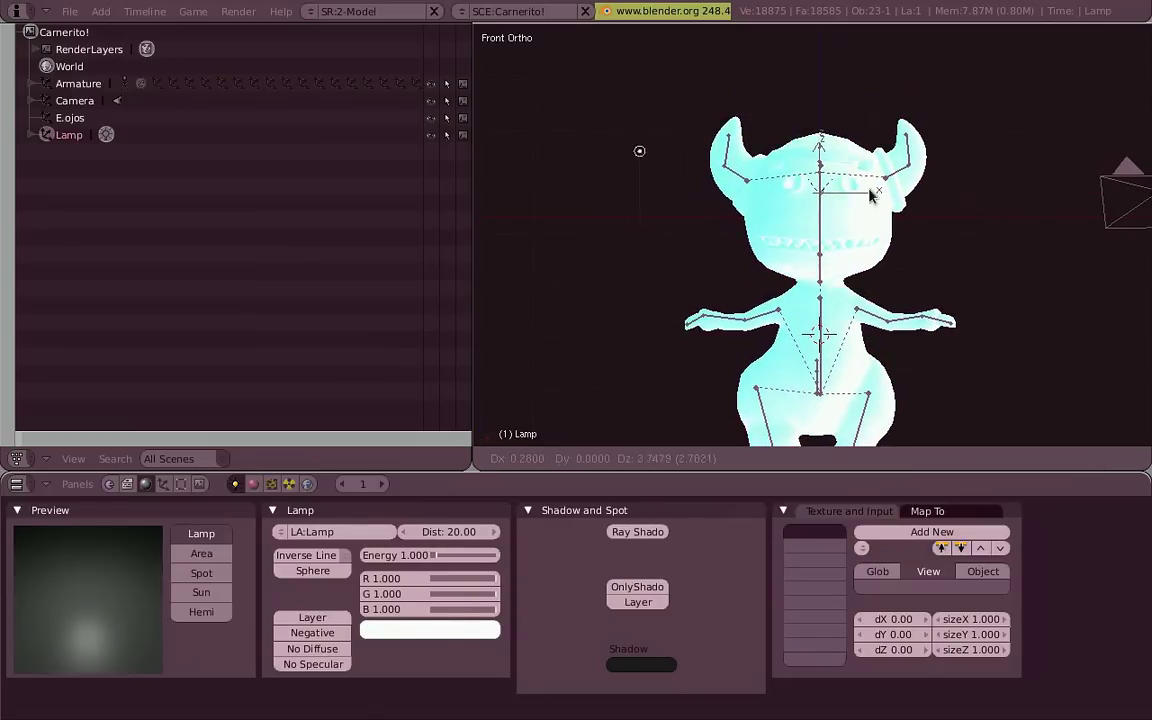
right_click(758, 249)
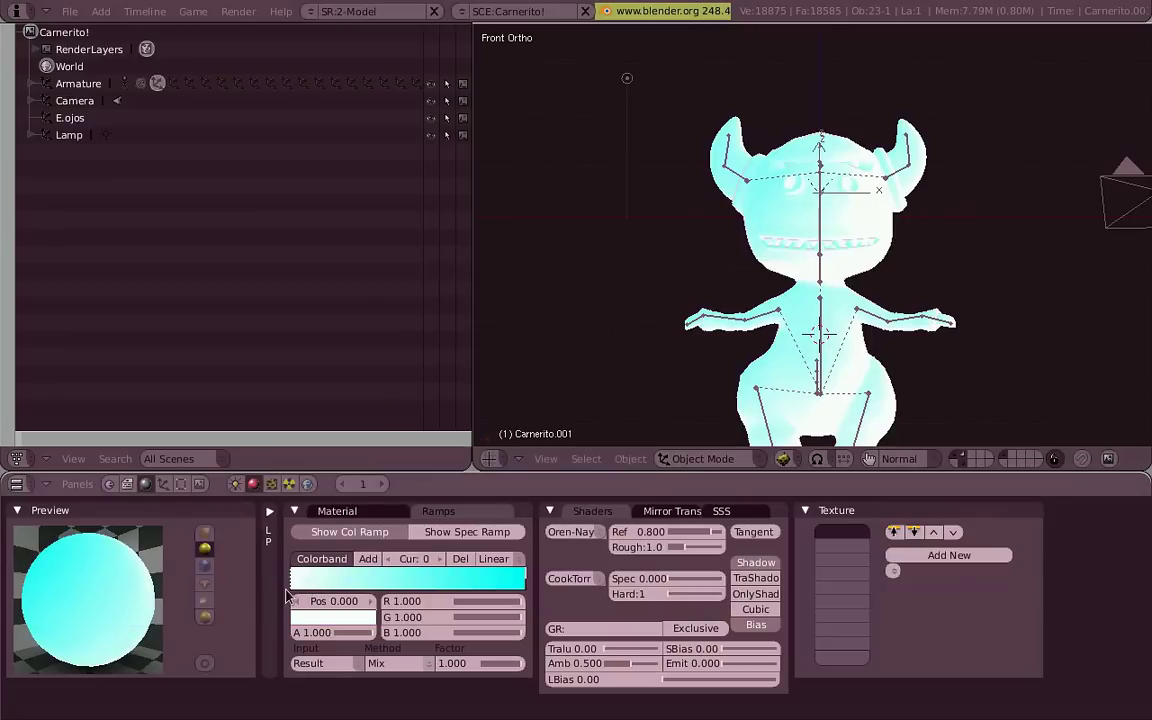
Set the left ramp stop to black, then lighten it to dark grey (5C5C5C)
left_click(300, 616)
left_click(300, 584)
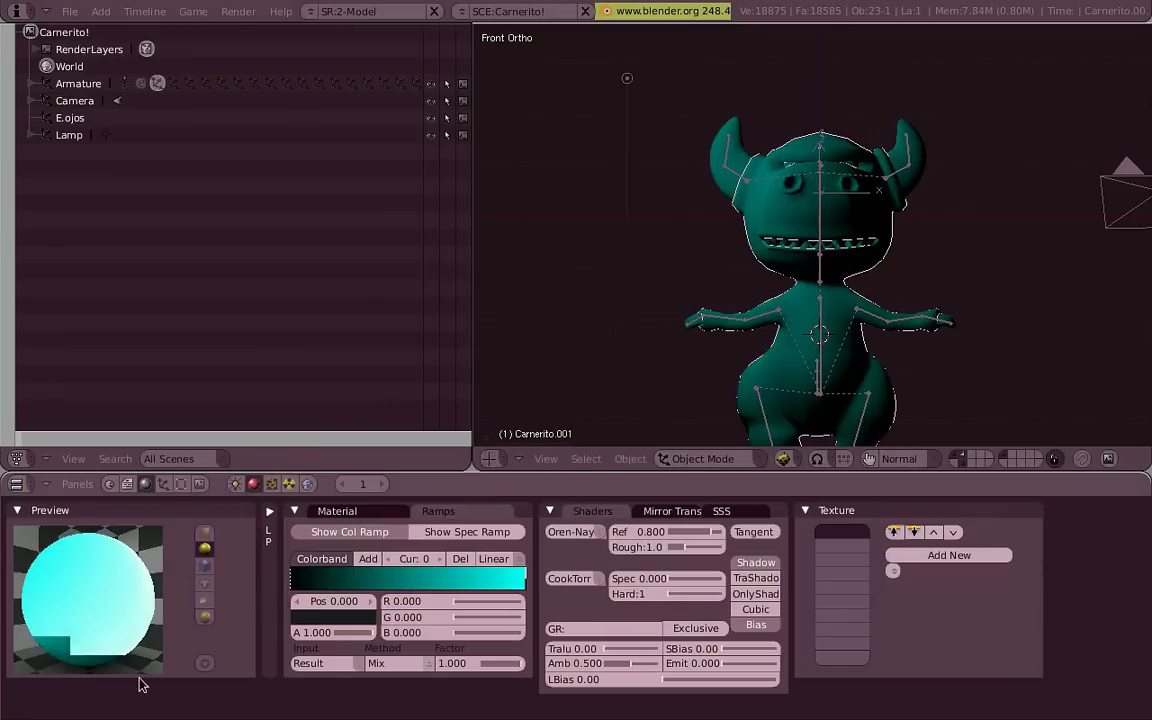
left_click(340, 624)
left_click(341, 583)
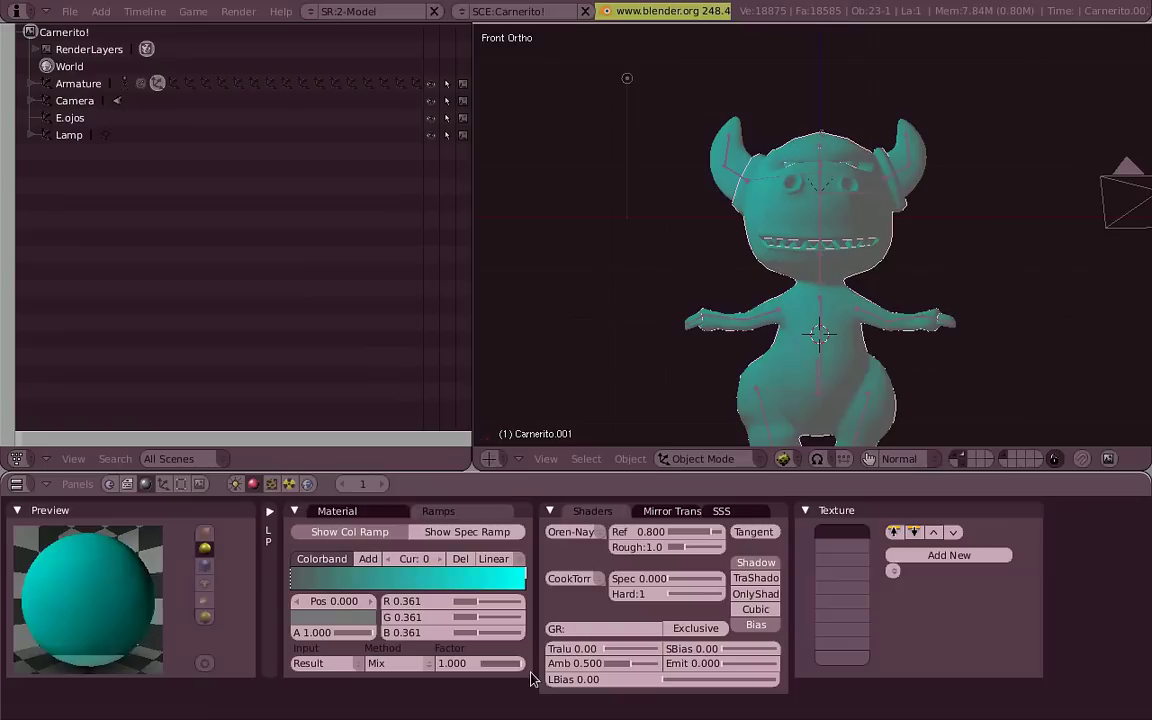
left_click(330, 617)
scroll(905, 265, "up", 4)
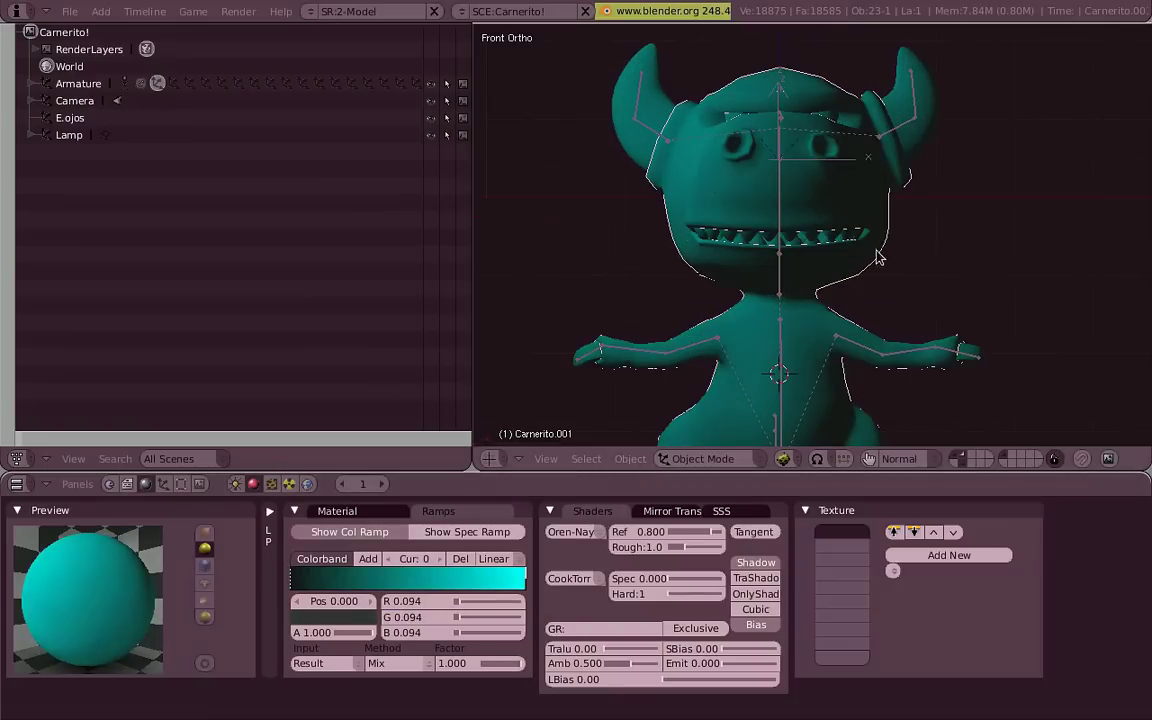
scroll(874, 257, "up", 6)
left_click(331, 620)
left_click(300, 540)
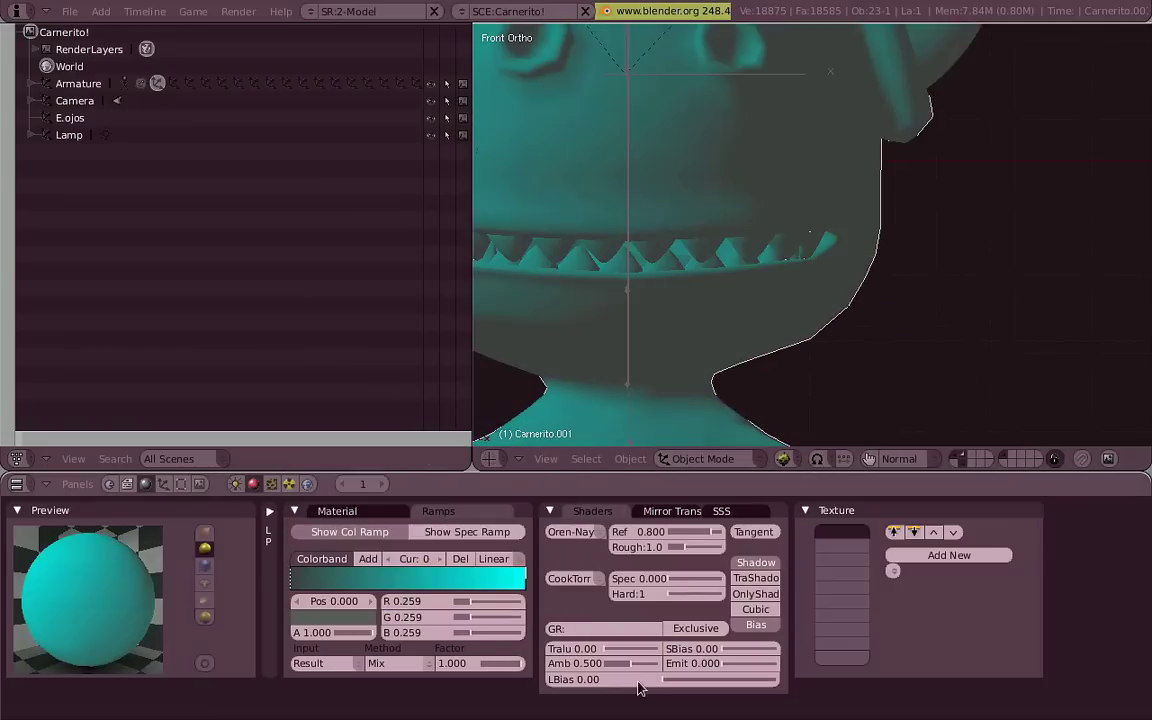
scroll(830, 352, "down", 5)
Change the cyan end stop's hue to orange-red
middle_click_drag(830, 352, 830, 356)
key("KP_3")
middle_click_drag(728, 404, 805, 324)
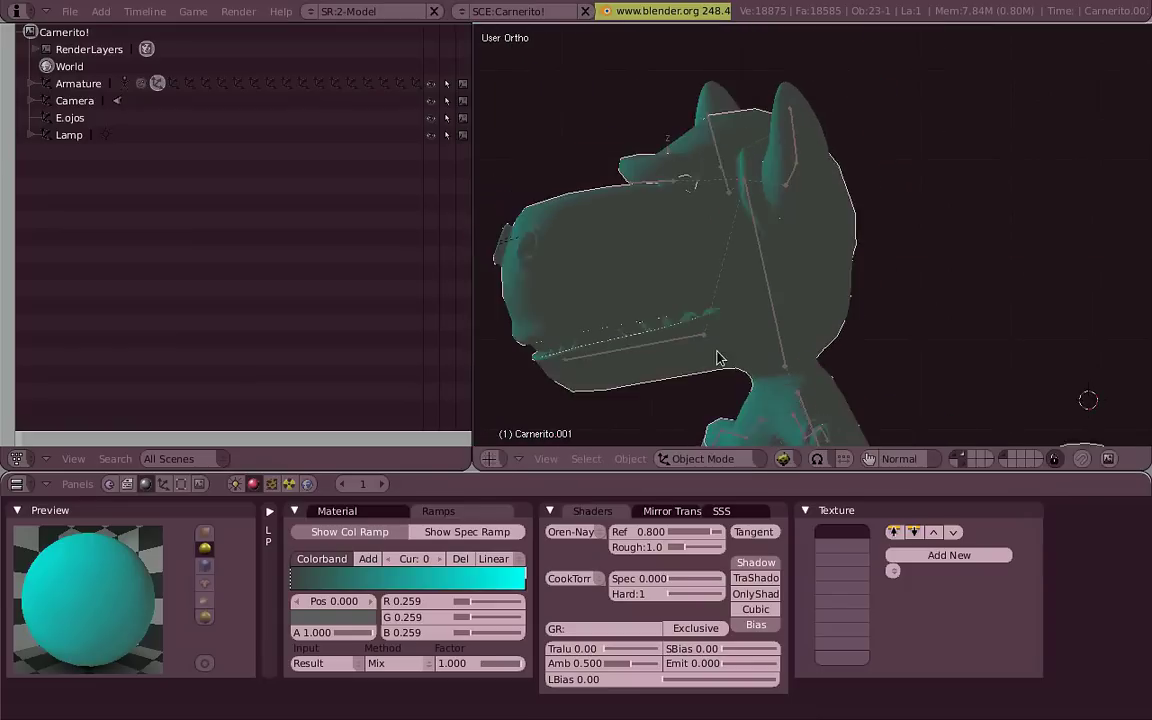
key("KP_3")
scroll(788, 289, "down", 3)
key("KP_1")
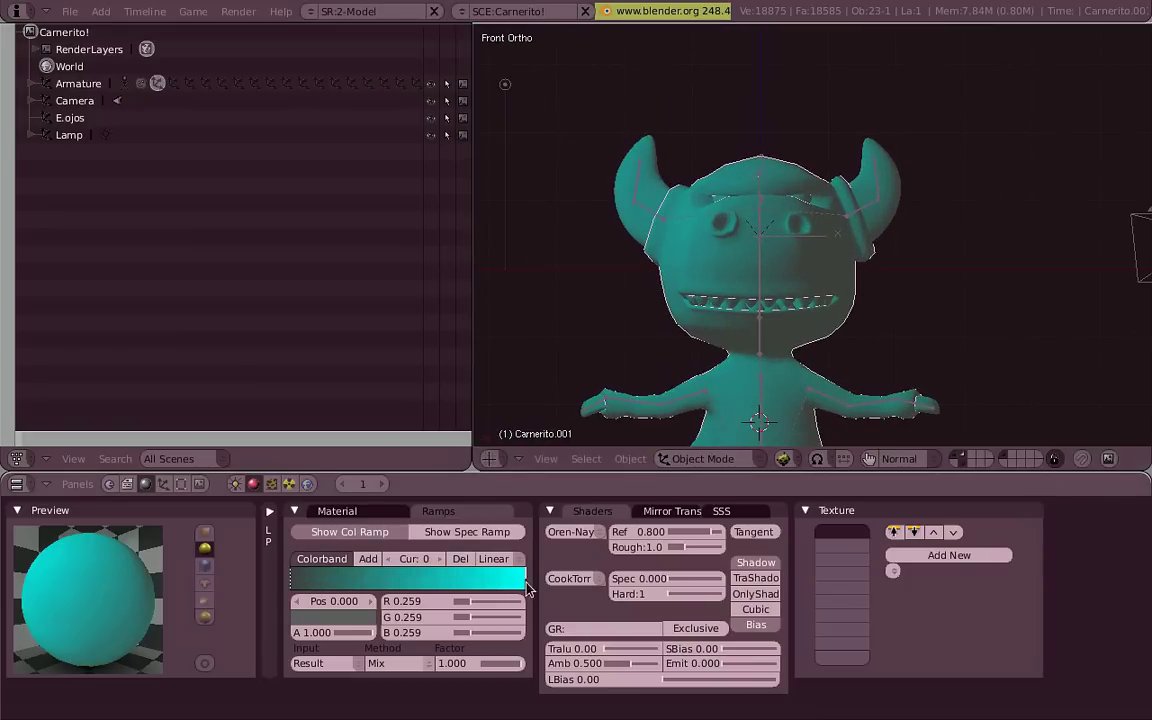
left_click(527, 583)
left_click(331, 617)
mouse_move(391, 600)
left_mouse_down()
mouse_move(260, 607)
mouse_move(295, 601)
left_mouse_up()
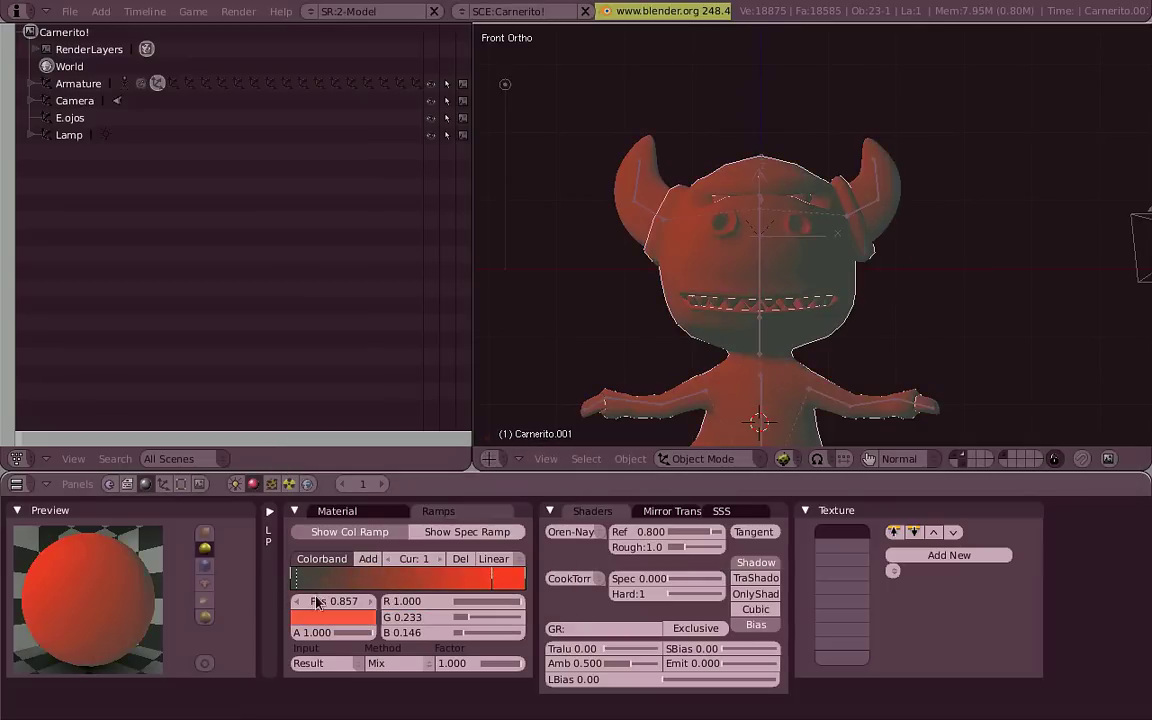
Set the ramp stop to pure red, then darken it to a deep red
left_click(334, 624)
left_click_drag(393, 548, 431, 447)
left_click(334, 617)
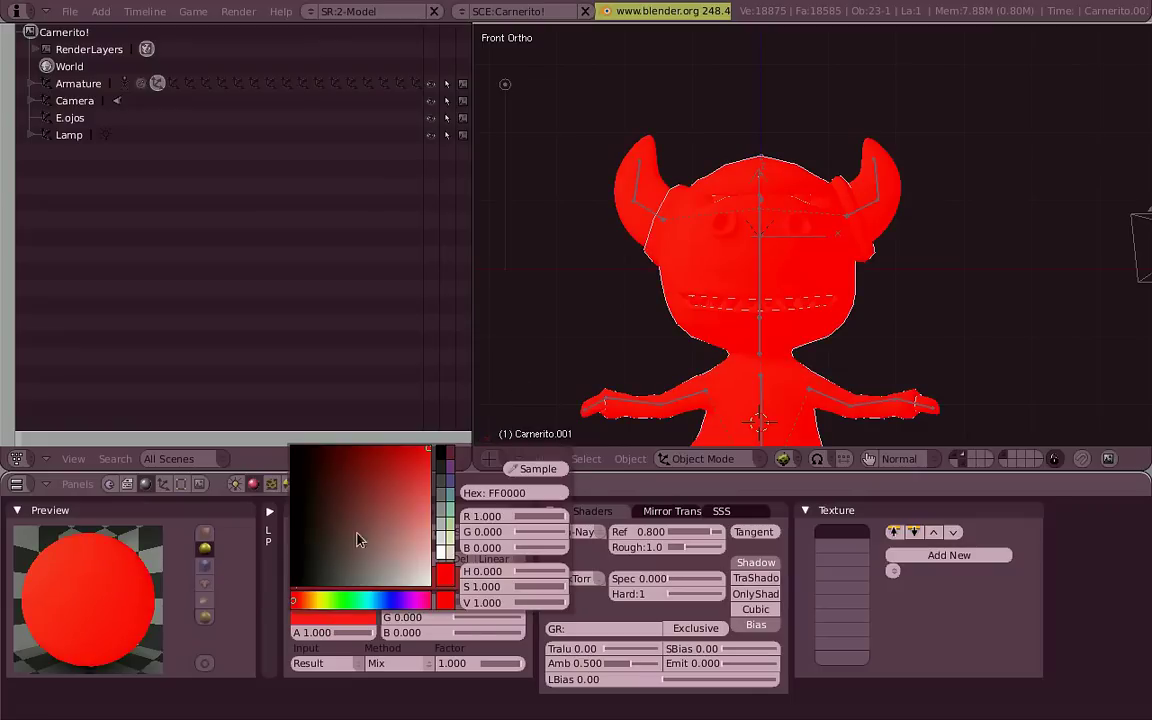
left_click_drag(296, 579, 326, 586)
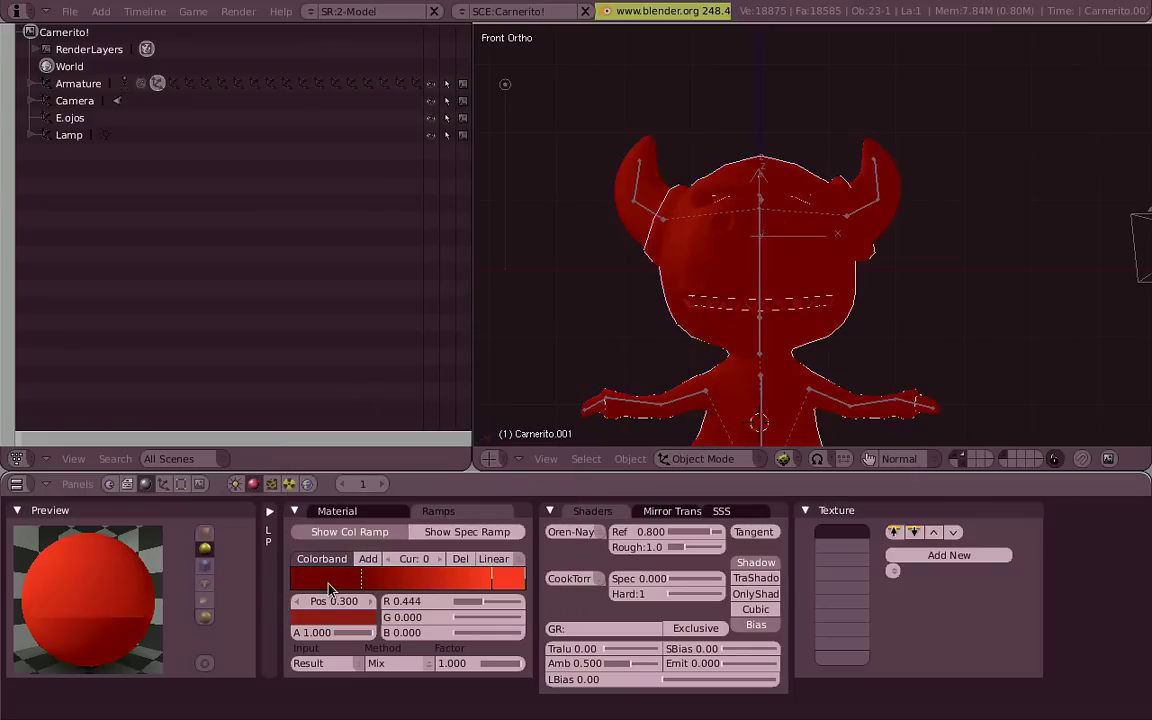
left_click(321, 620)
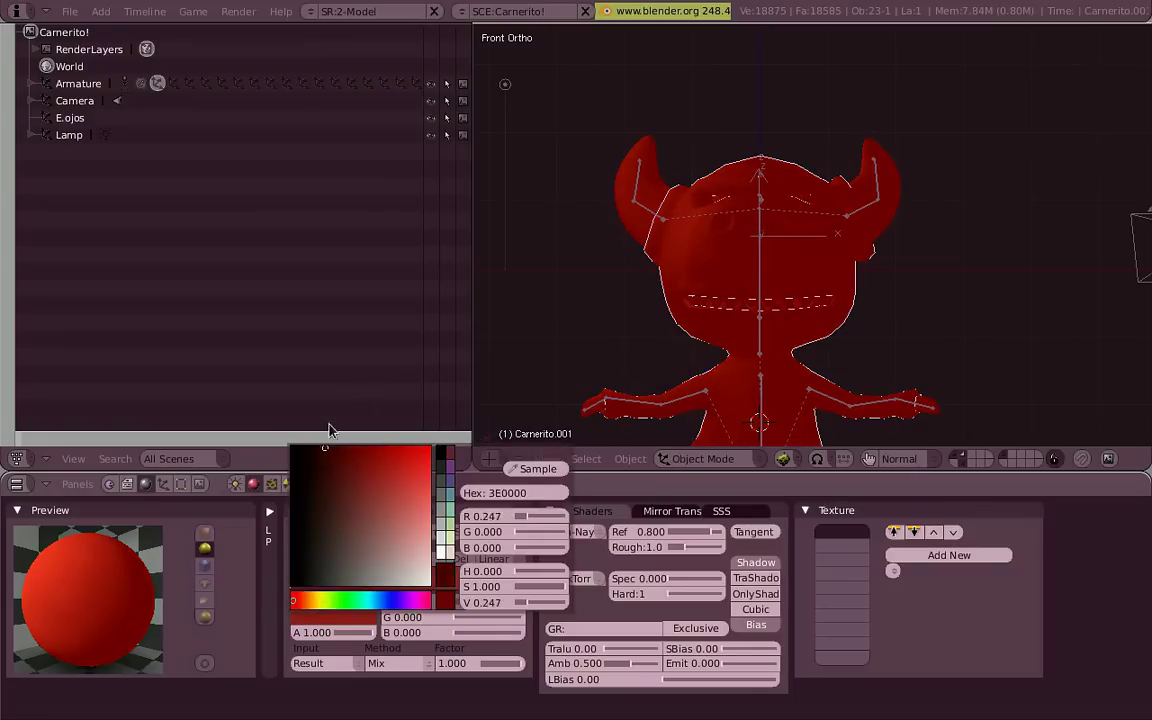
left_click(310, 618)
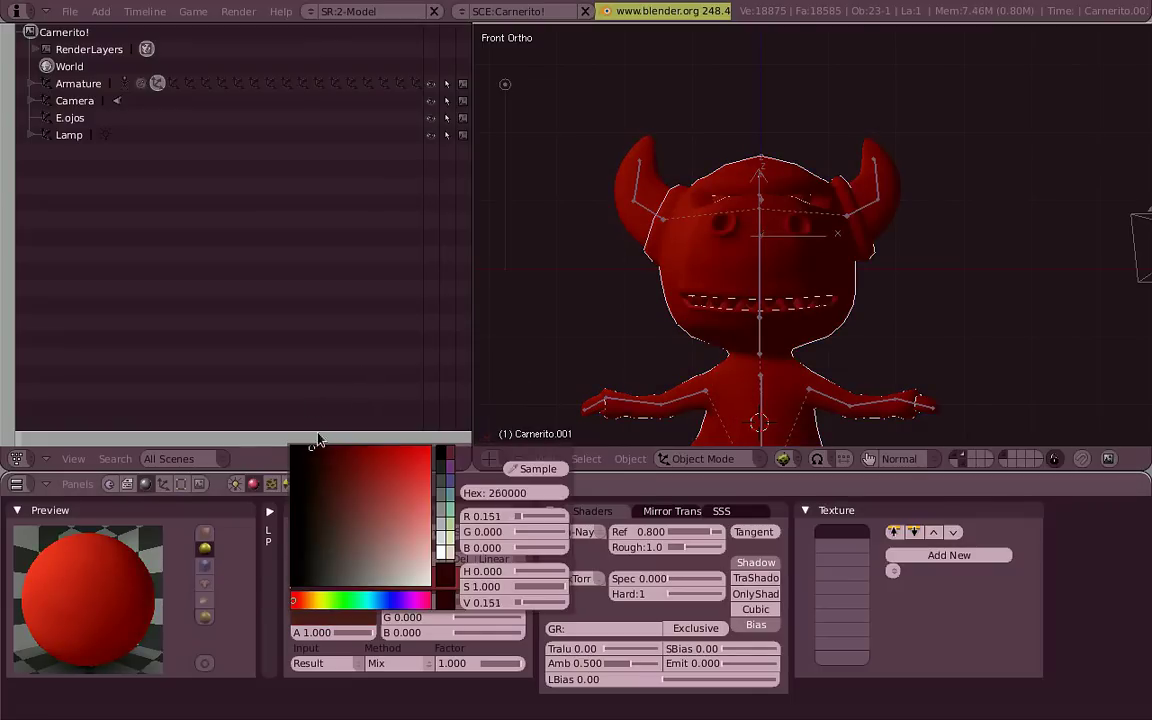
left_click(409, 584)
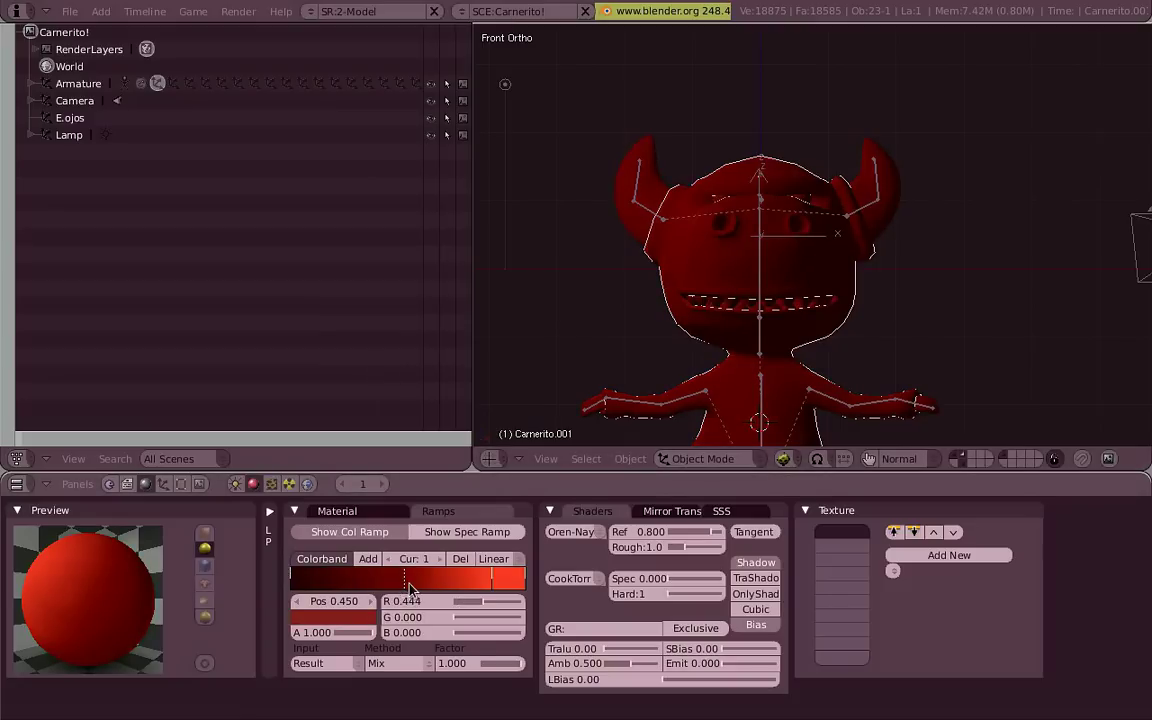
Add a middle stop to the ramp and move the dark red stop to position 0.500
left_click(517, 587)
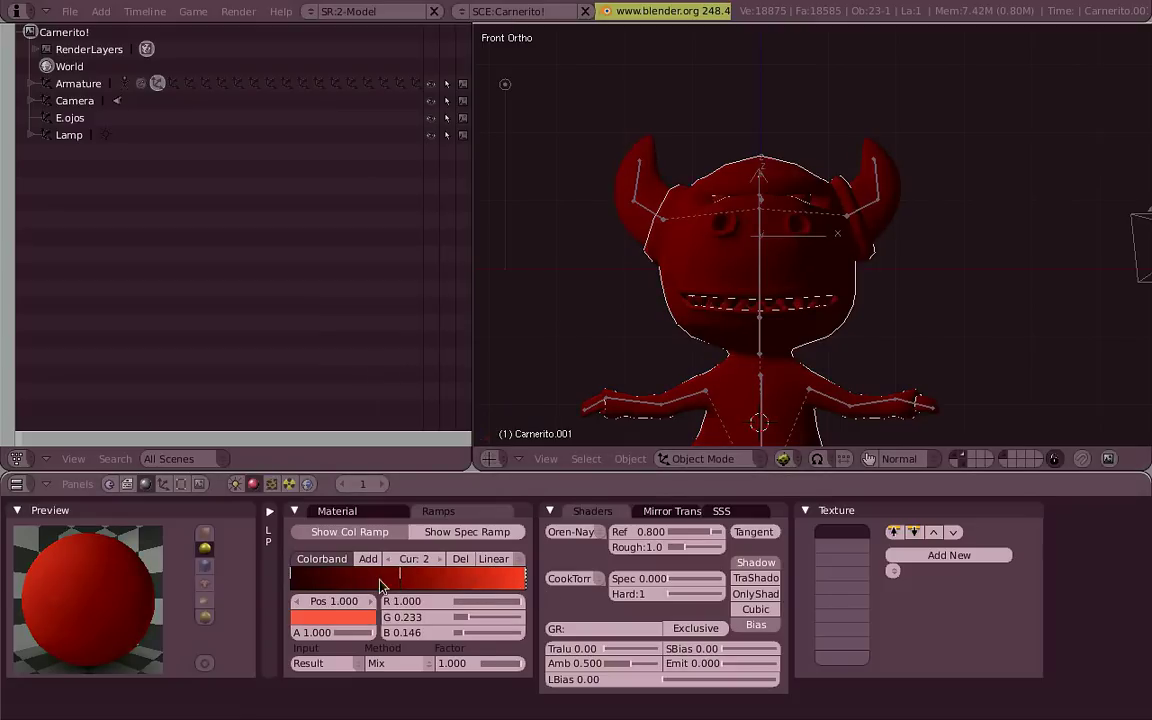
mouse_move(381, 585)
left_mouse_down()
mouse_move(340, 582)
mouse_move(447, 587)
left_mouse_up()
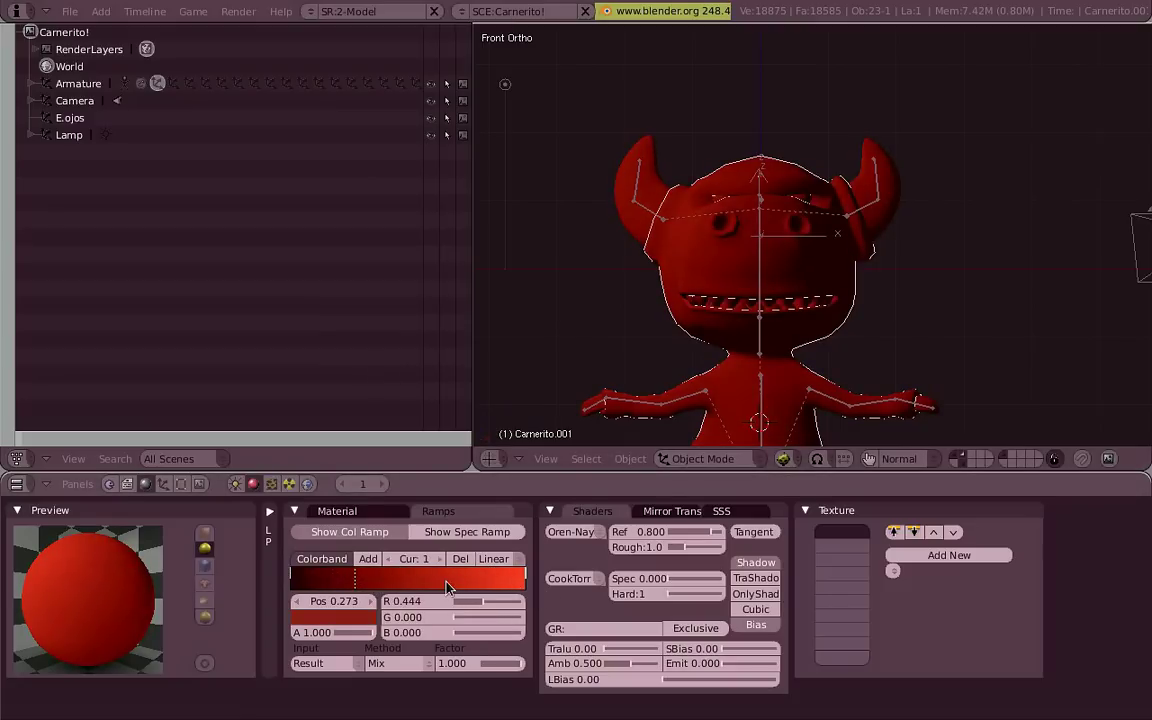
left_click(444, 585, "ctrl")
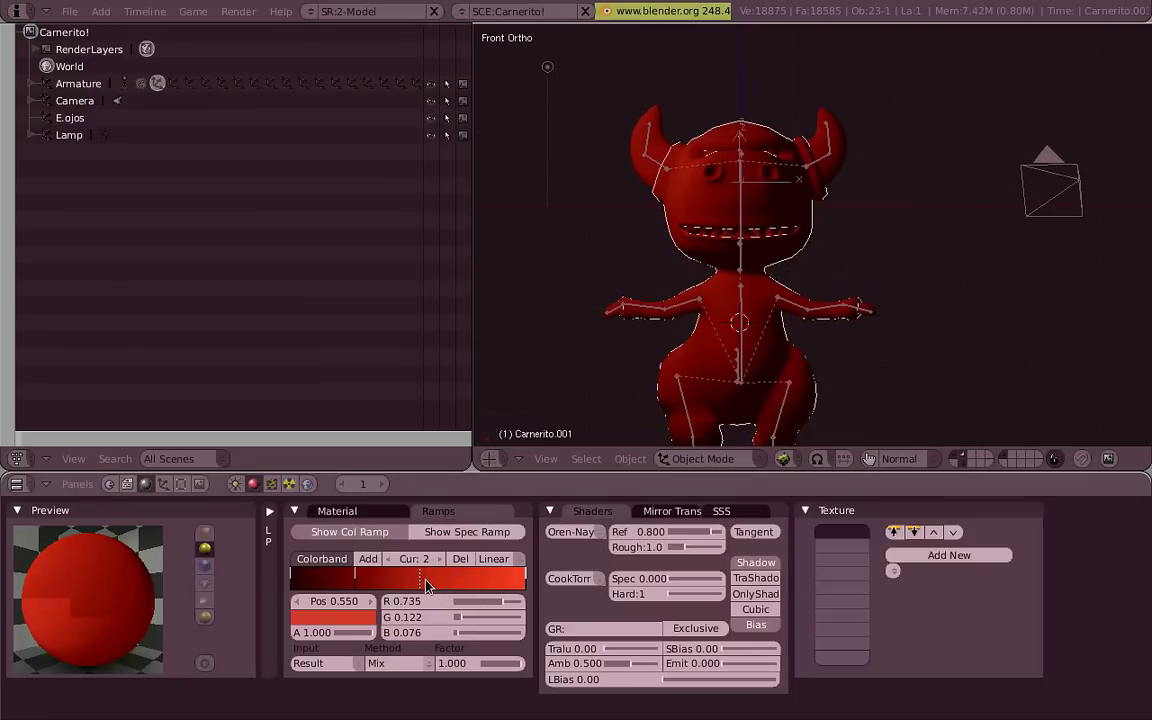
left_click(351, 580)
left_click_drag(424, 593, 408, 590)
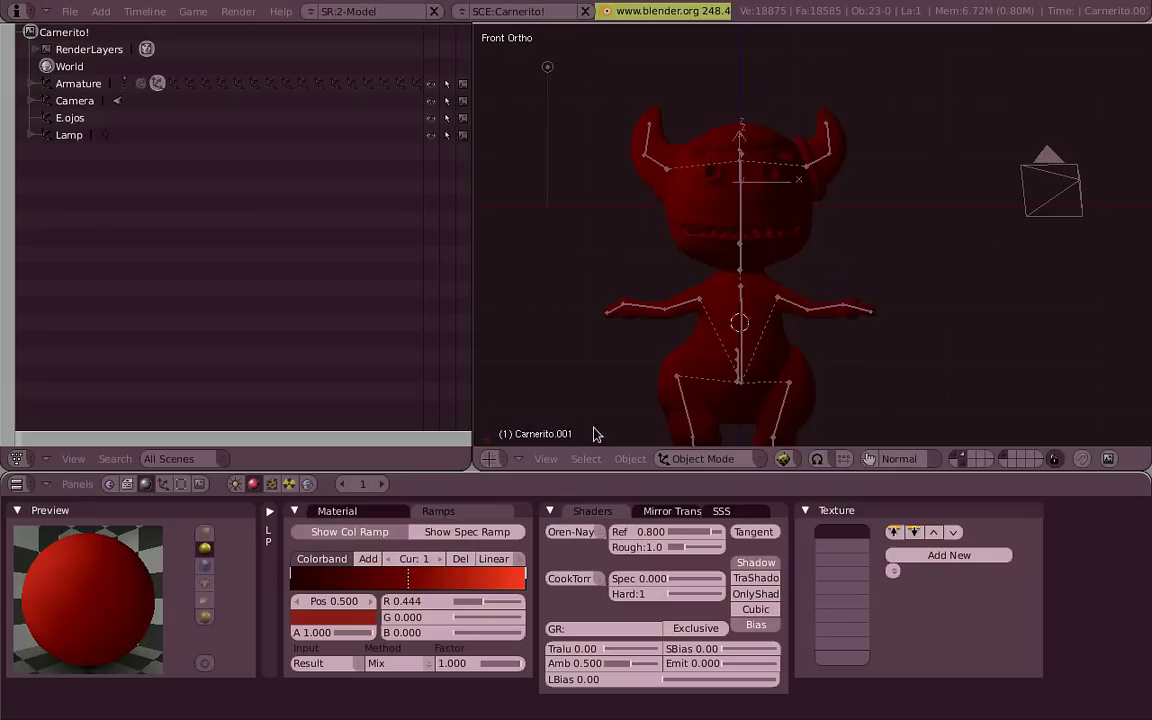
left_click(546, 458)
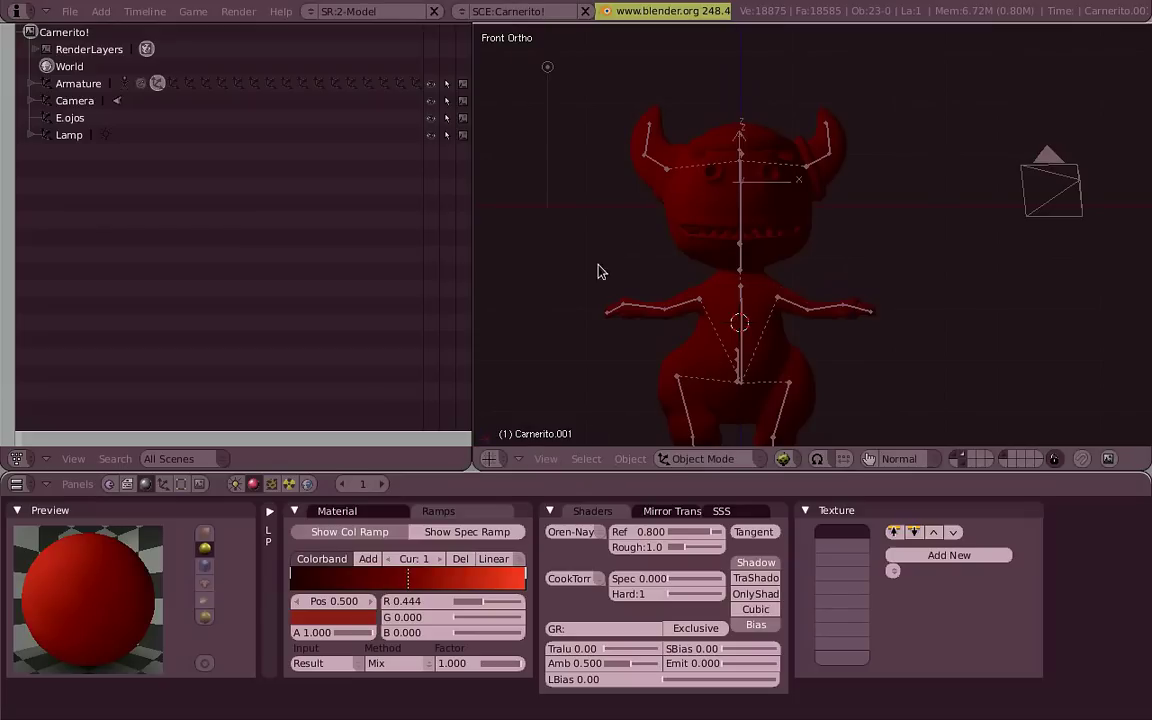
Drag the 3D view border up to enlarge the material panels area
left_click(546, 458)
left_click_drag(532, 471, 518, 518)
left_click(517, 505)
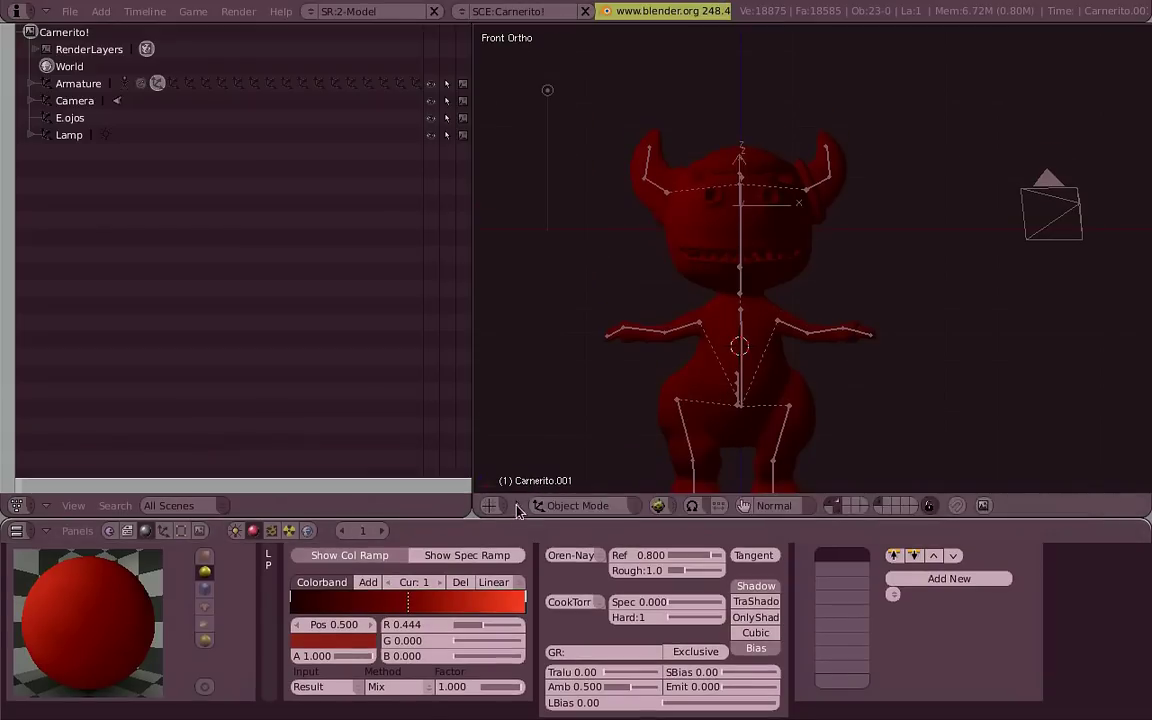
left_click(517, 505)
left_click(546, 505)
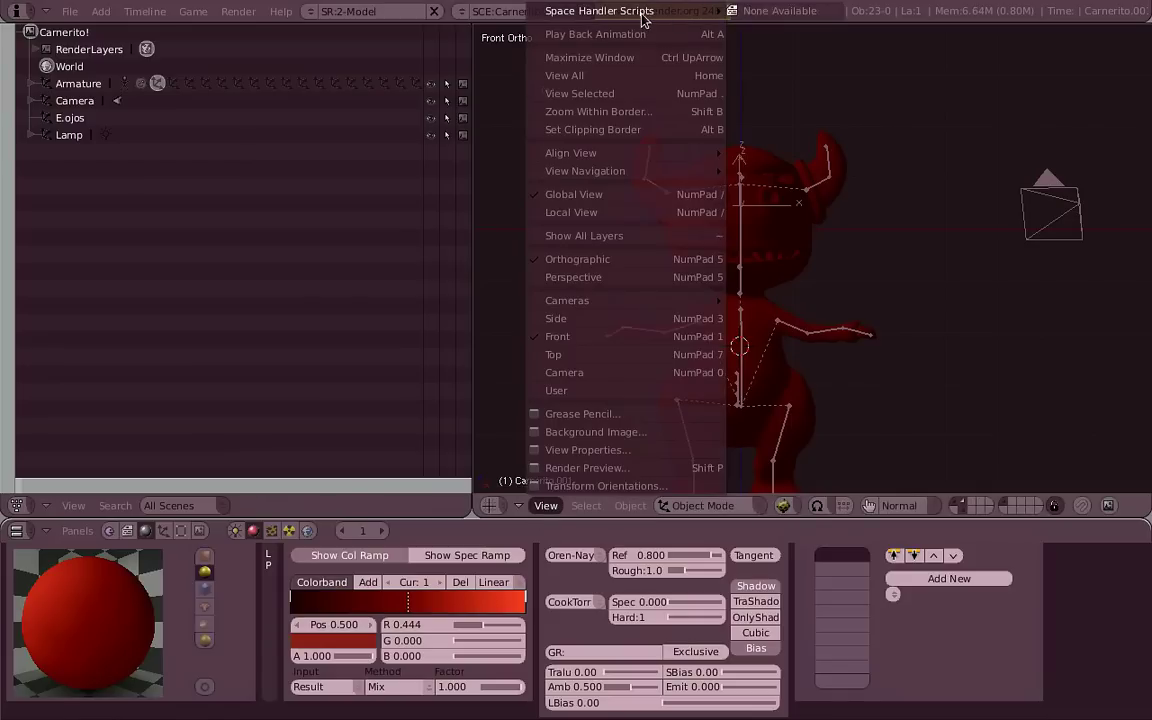
left_click_drag(688, 529, 716, 500)
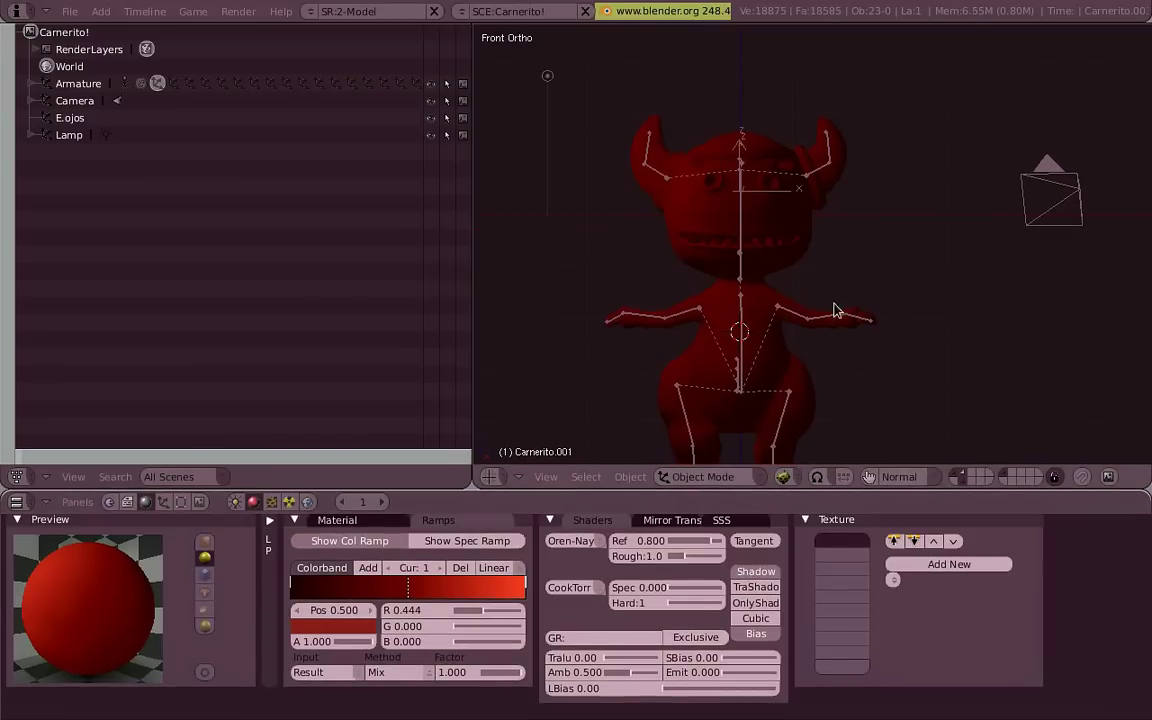
scroll(845, 303, "down", 1)
Recentre the creature in front view and select the brightest ramp stop
key("KP_3")
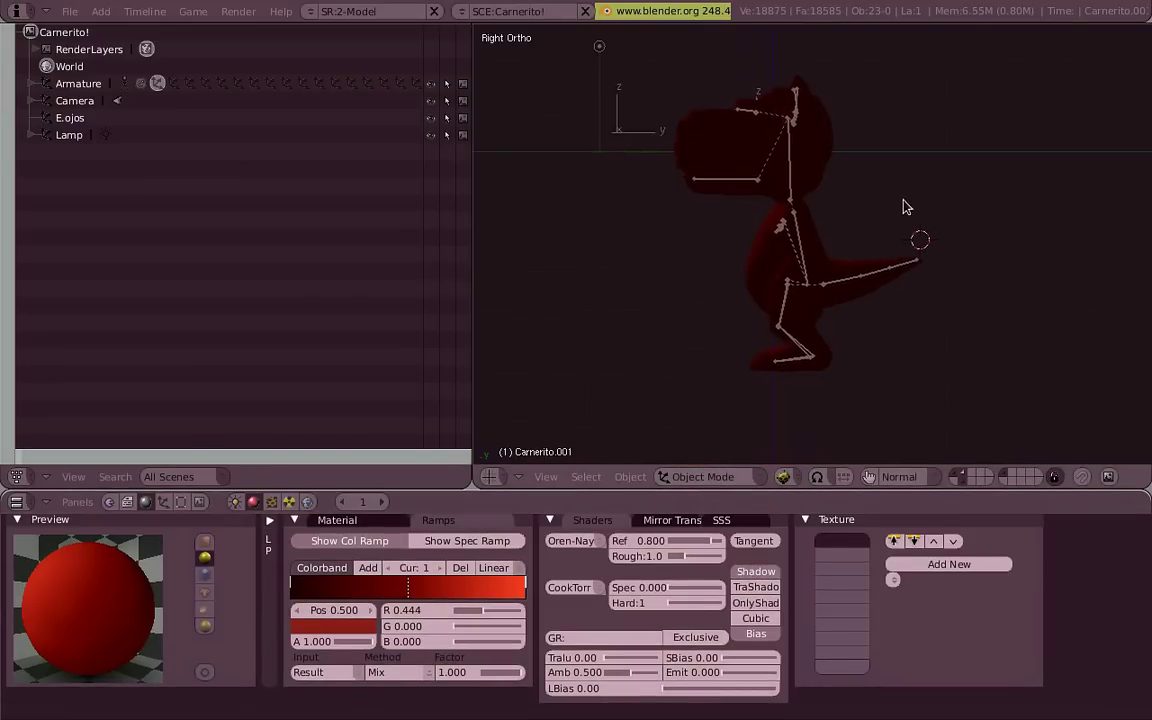
scroll(906, 234, "up", 2)
key("KP_1")
middle_click_drag(870, 210, 906, 251, "shift")
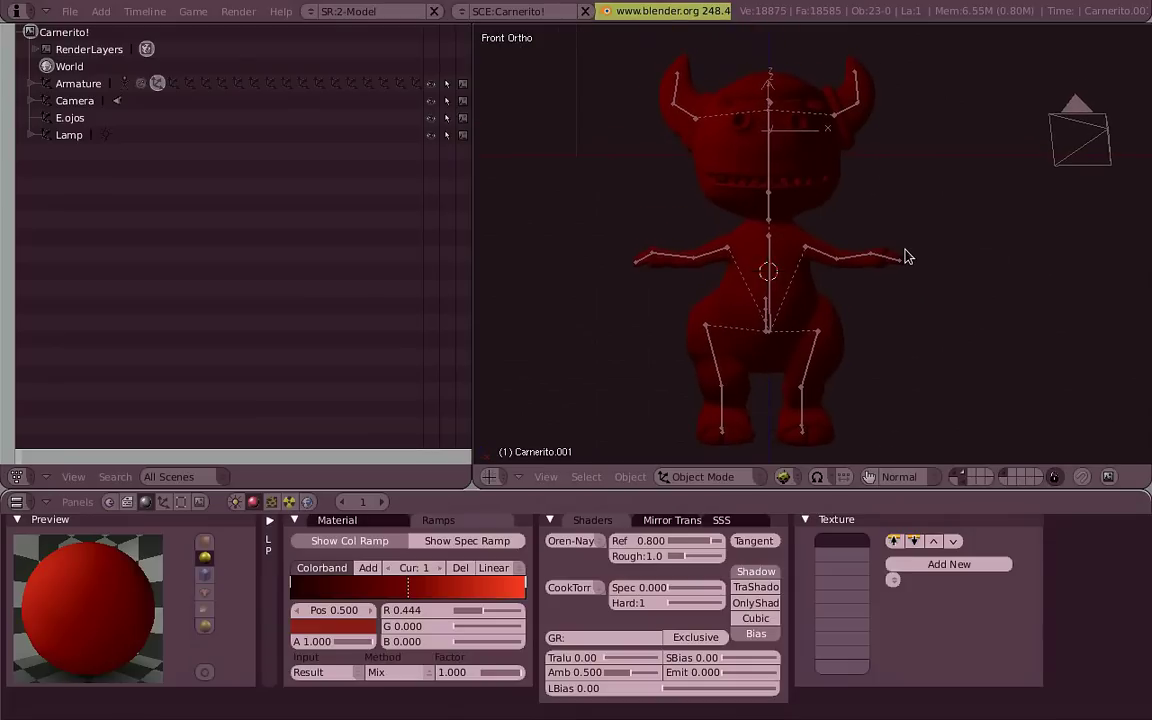
left_click_drag(527, 596, 507, 597)
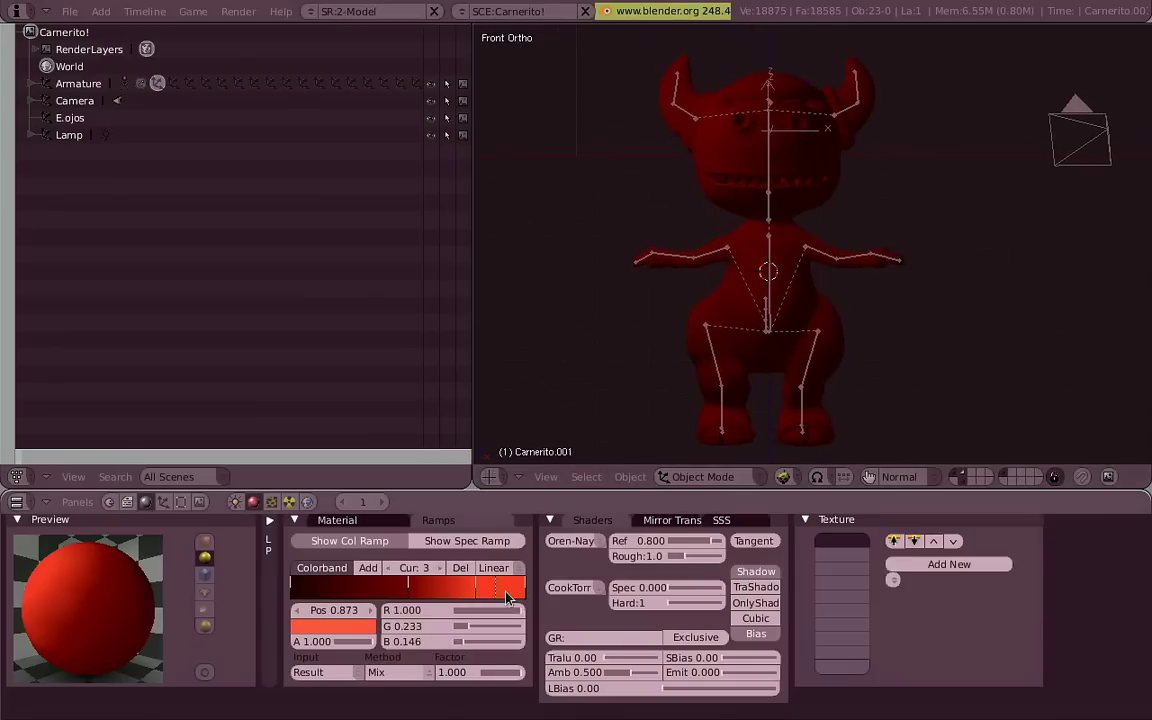
Make the end stop pale pink and place the stops at 0.580 and 0.757
left_click(375, 630)
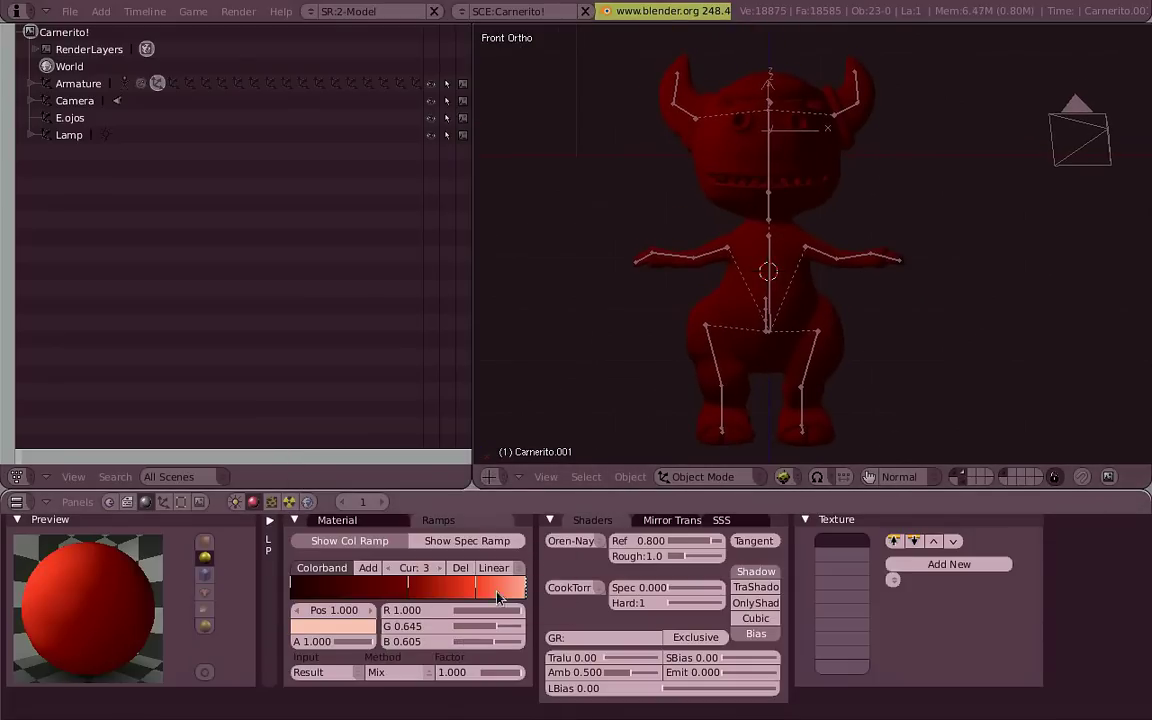
left_click(360, 590)
left_click_drag(478, 595, 428, 595)
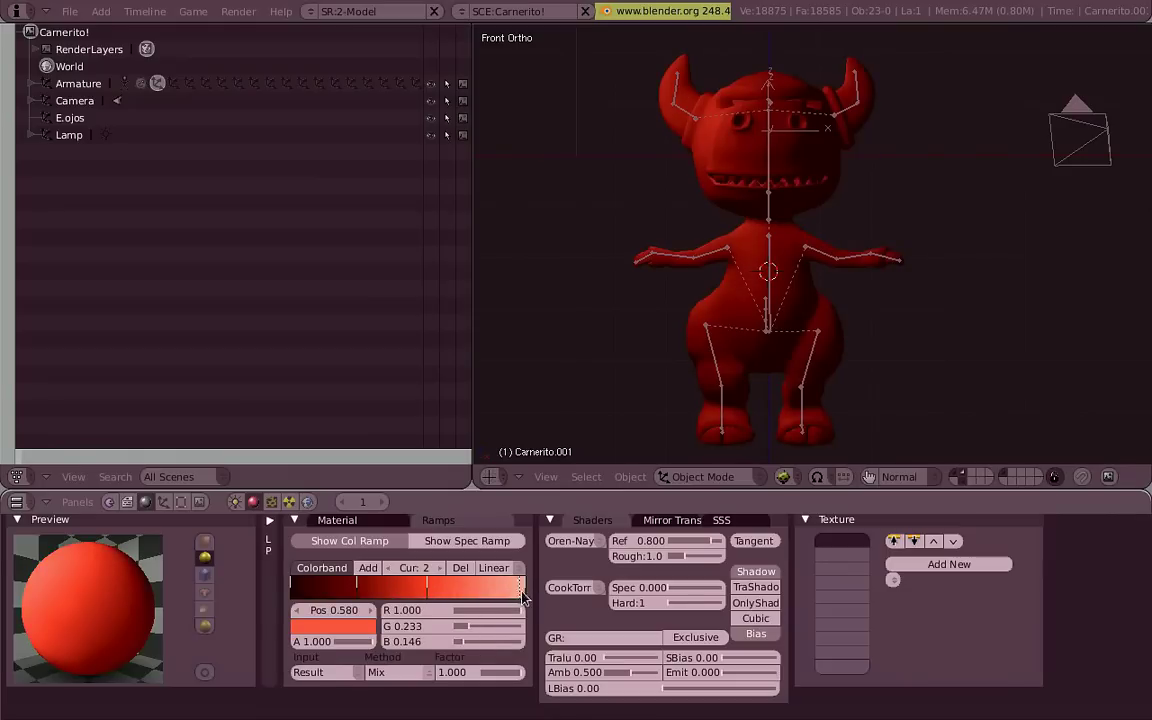
left_click_drag(520, 590, 468, 590)
middle_click_drag(908, 278, 688, 344)
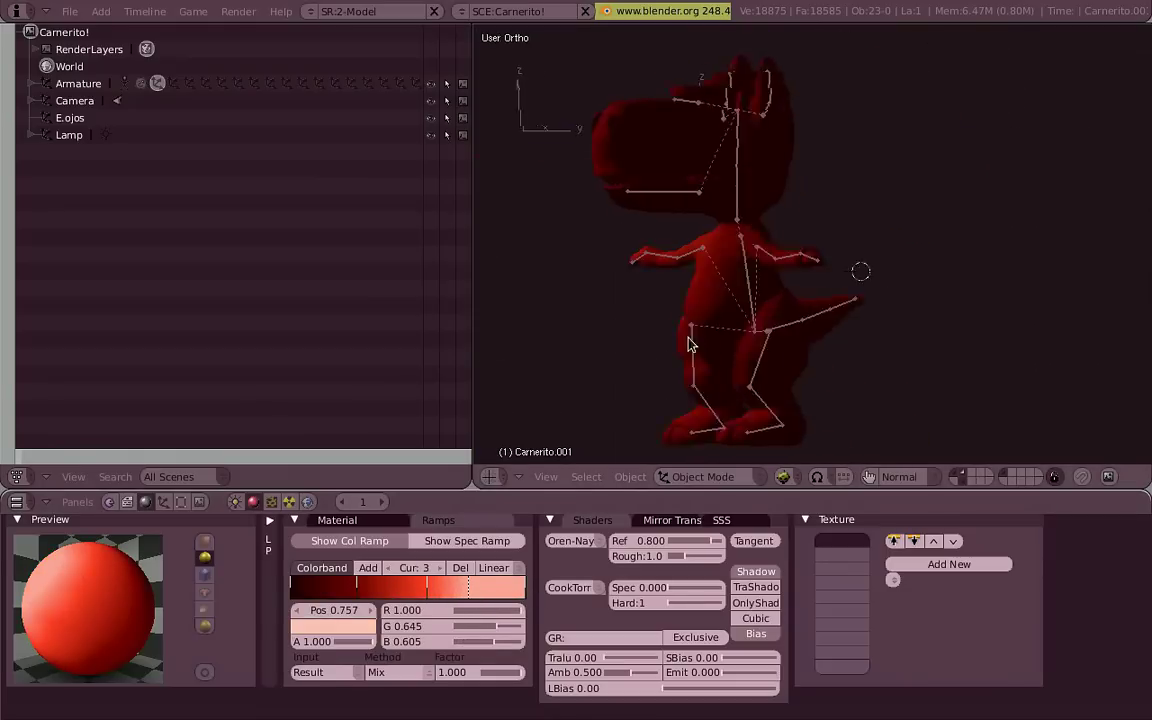
key("KP_1")
Switch ramp blending to B-Spline and move stops to 0.387 and 0.340
left_click(493, 567)
left_click(470, 505)
left_click_drag(481, 597, 487, 589)
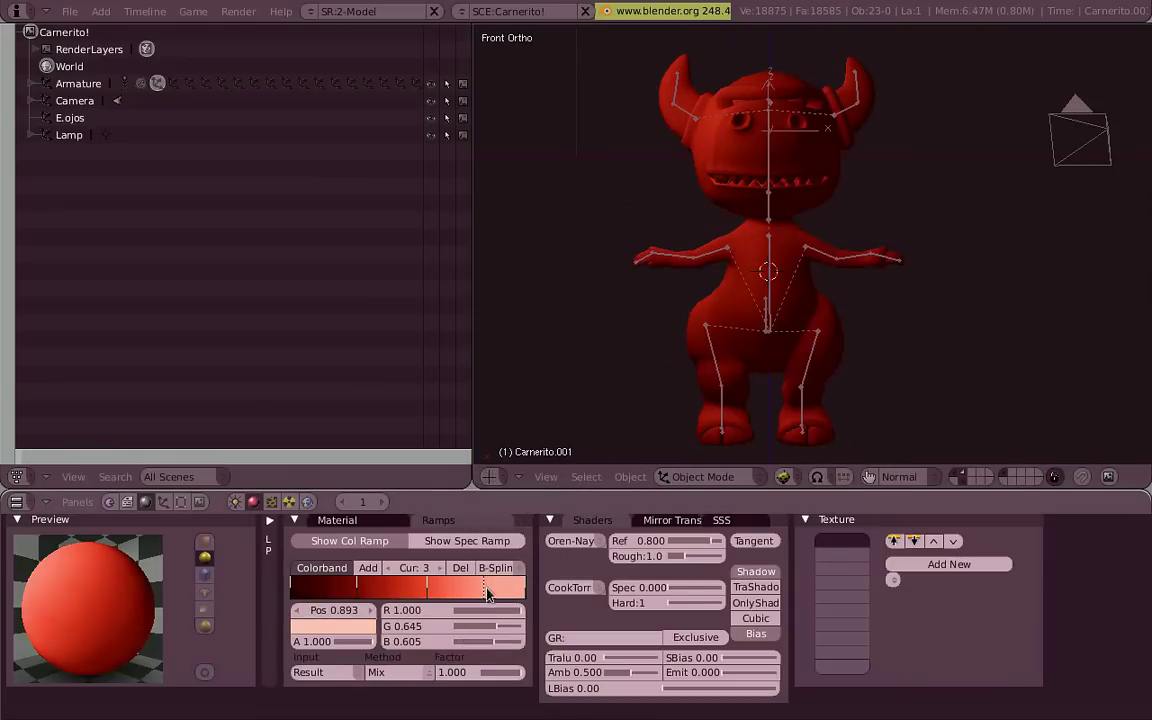
left_click_drag(310, 590, 336, 590)
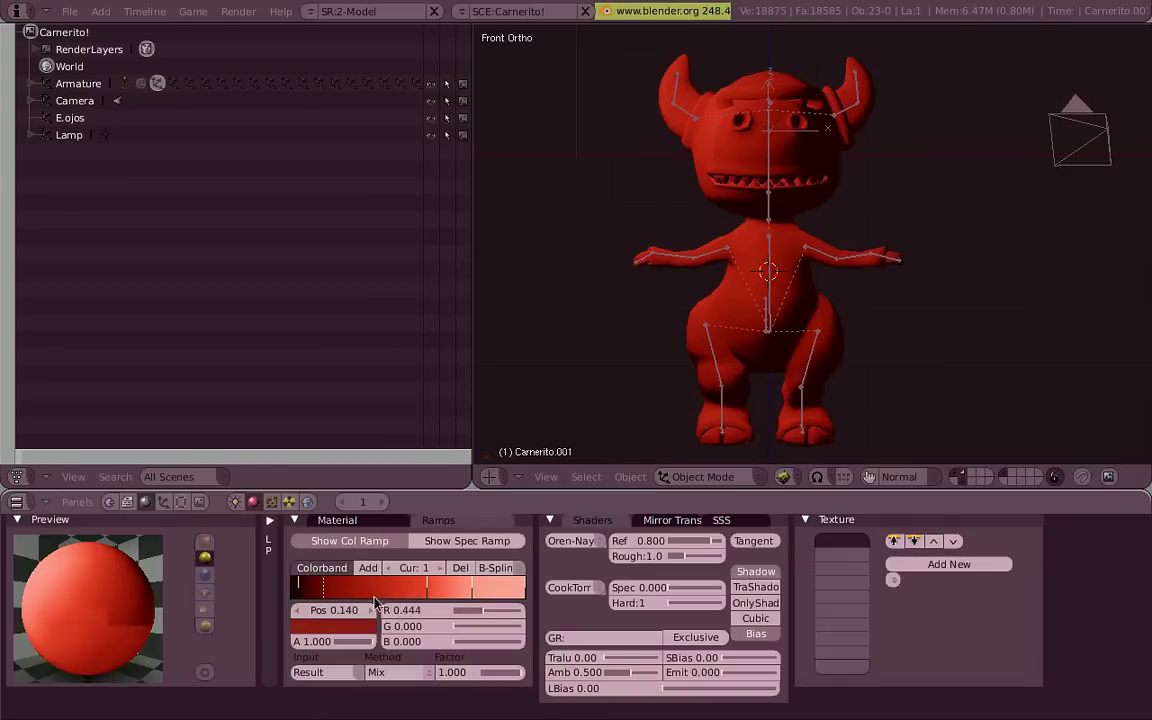
left_click(388, 567)
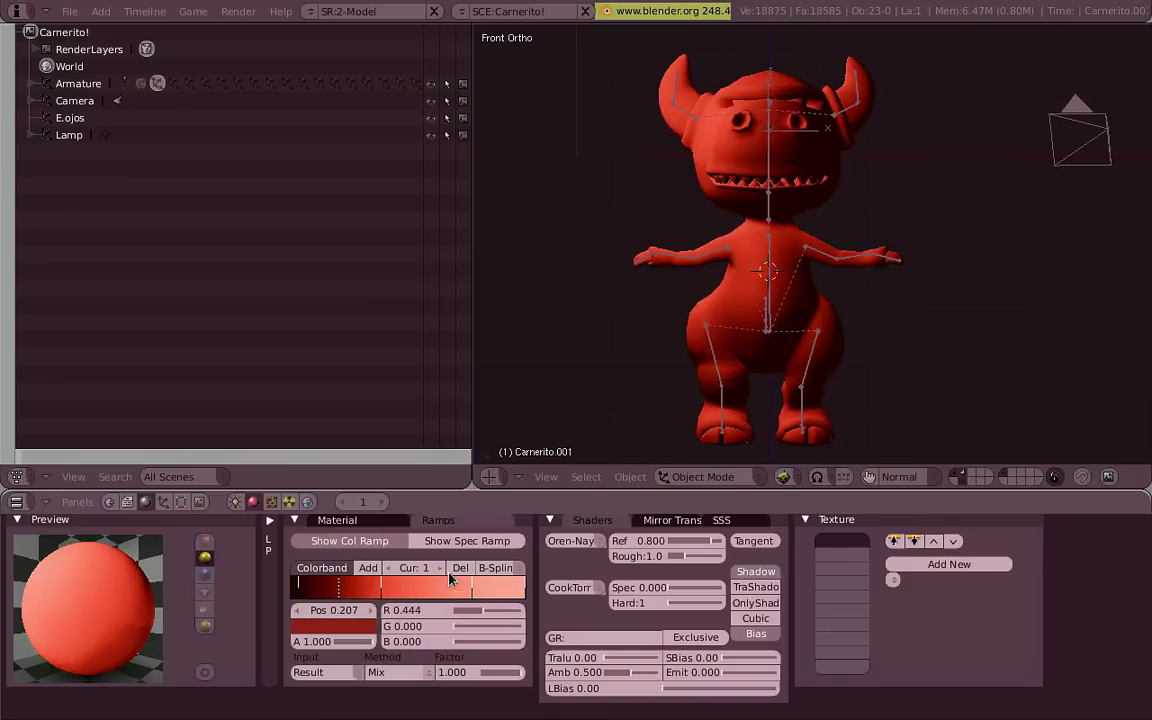
left_click(388, 567)
left_click_drag(381, 590, 370, 590)
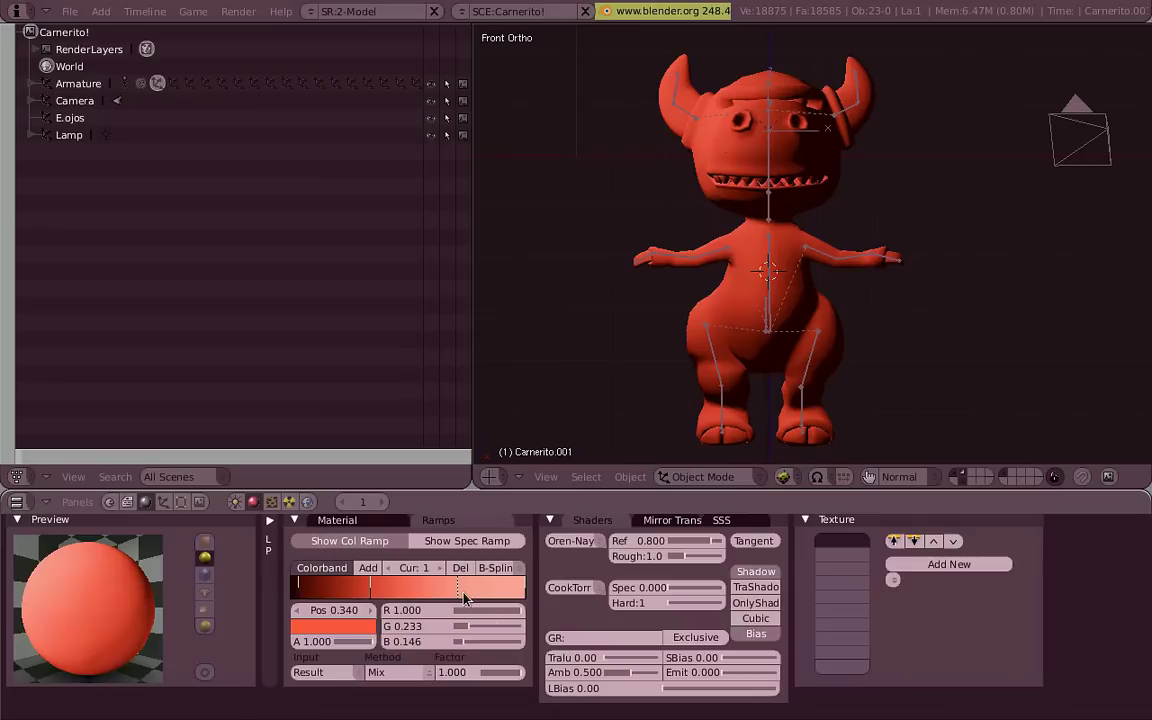
Set the colour ramp interpolation to Linear
left_click(333, 626)
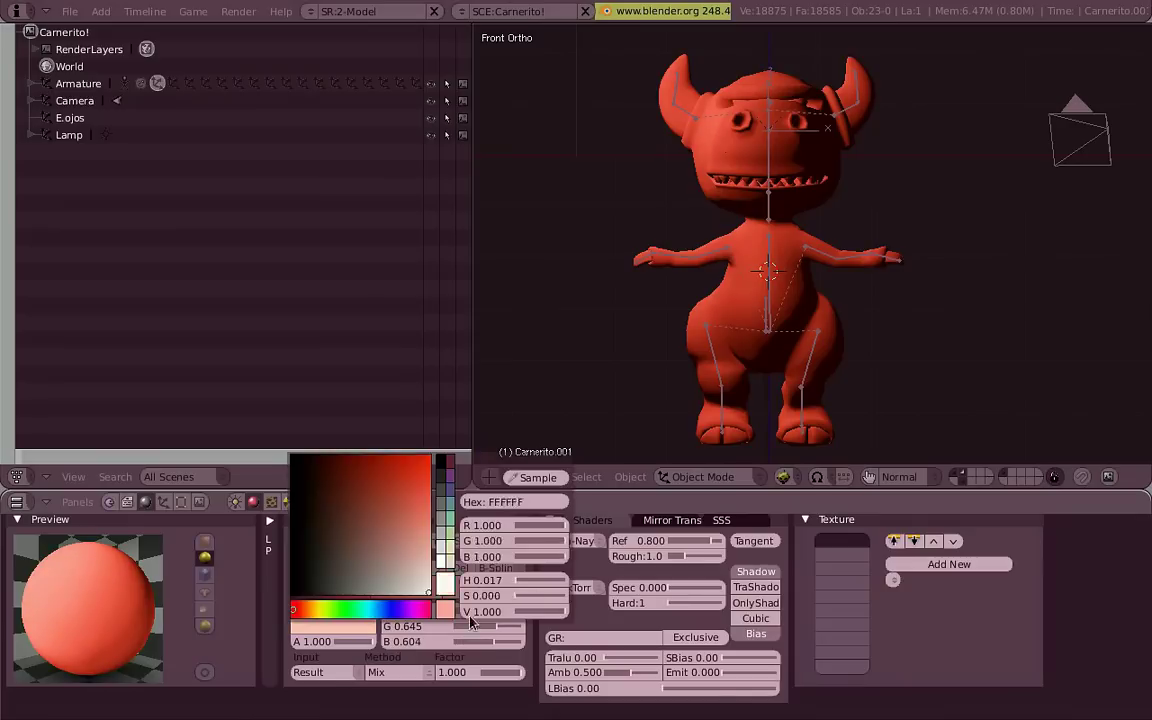
left_click_drag(474, 587, 505, 582)
left_click(505, 567)
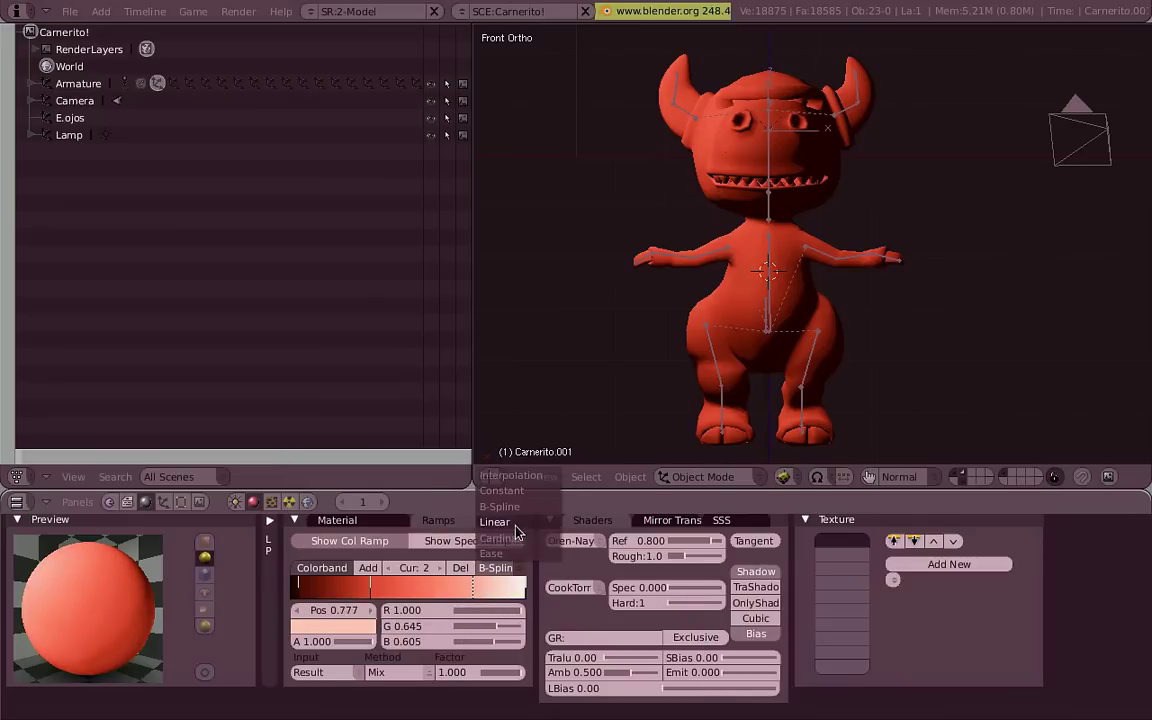
left_click(466, 480)
middle_click_drag(760, 260, 797, 226)
key("KP_1")
Move the lamp to a new spot above the creature and raise Oren-Nayar roughness to 2.0
right_click(582, 66)
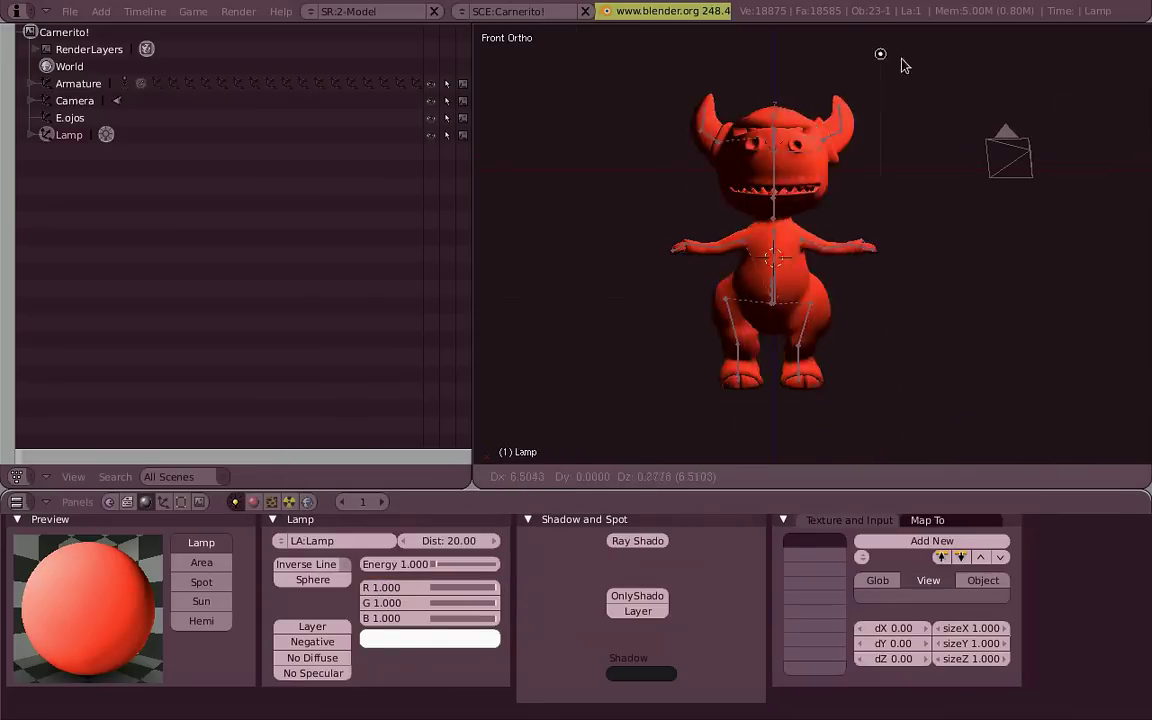
key("g")
left_click(738, 67)
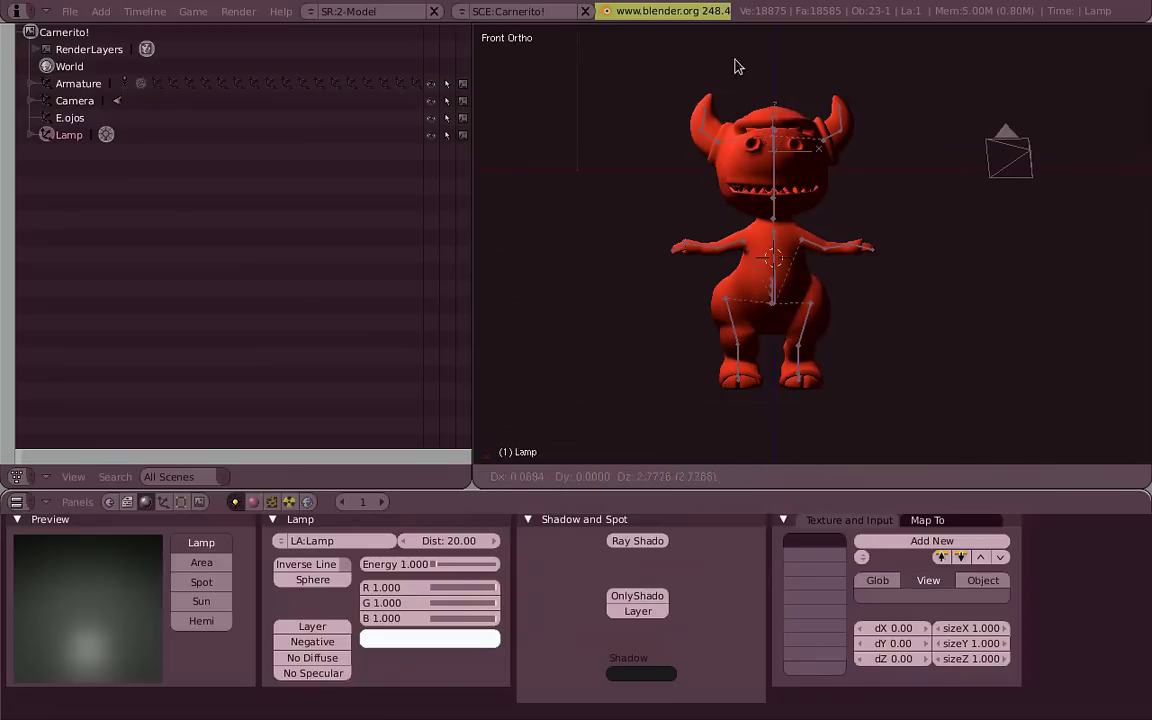
right_click(776, 319)
left_click_drag(731, 556, 740, 567)
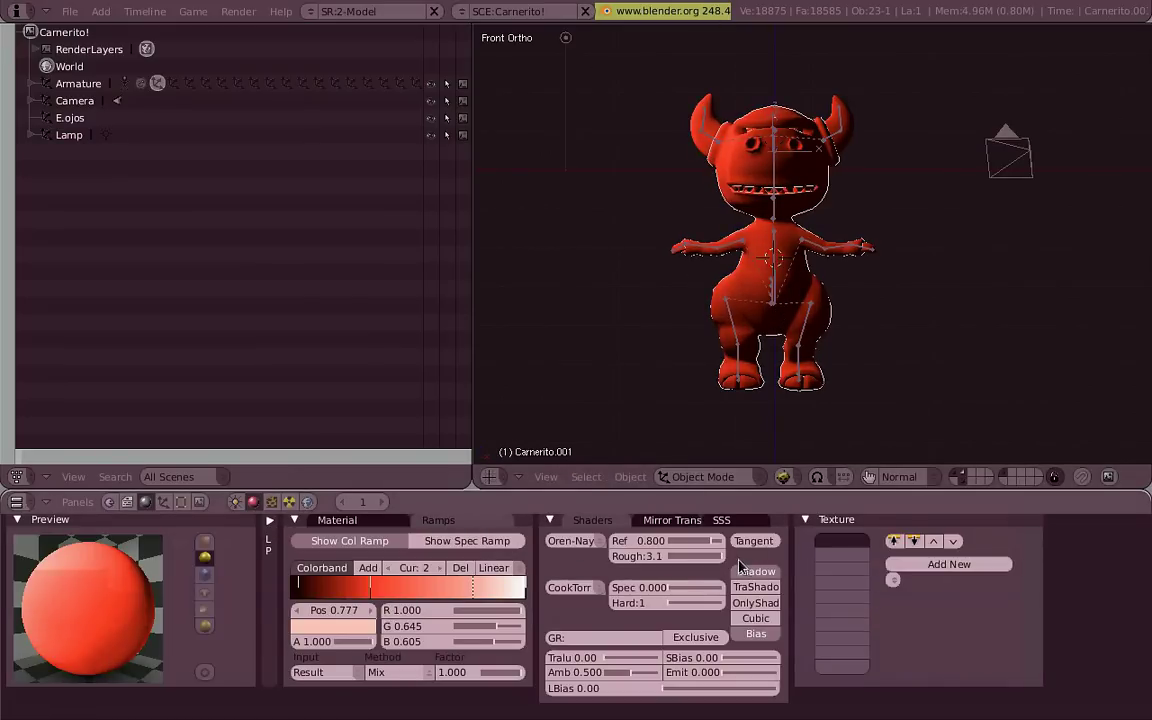
scroll(766, 275, "up", 3)
Slide the first colour stop to position 0.327
key("KP_1")
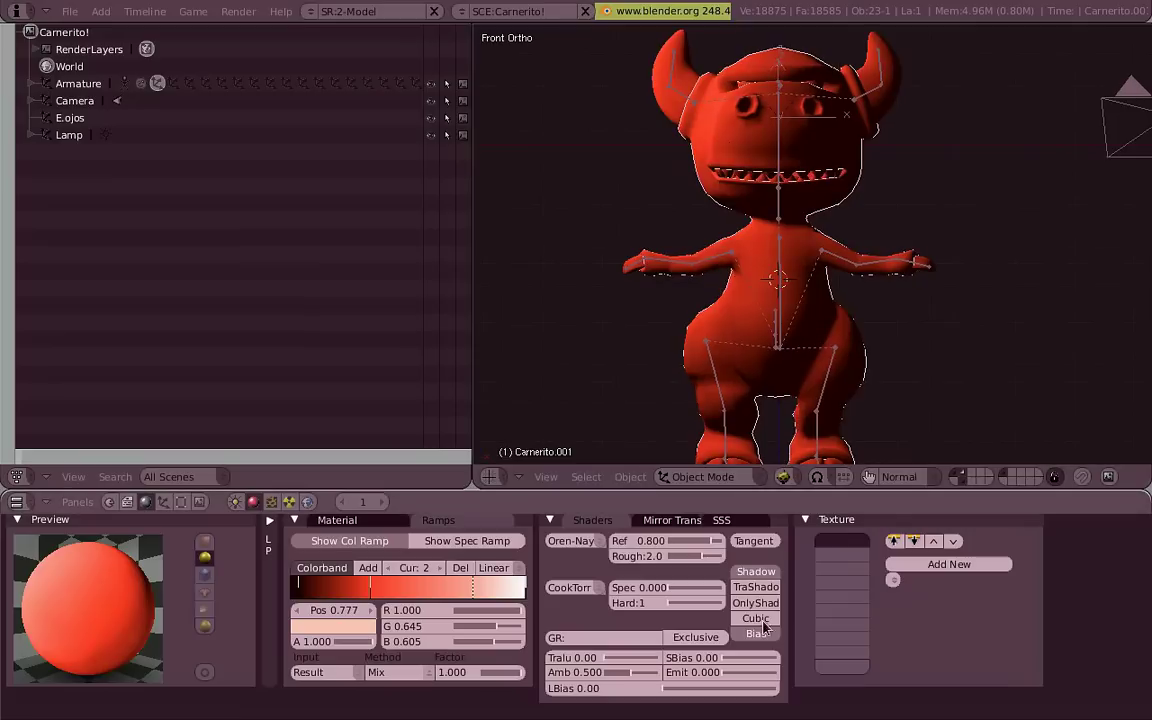
left_click_drag(310, 596, 370, 591)
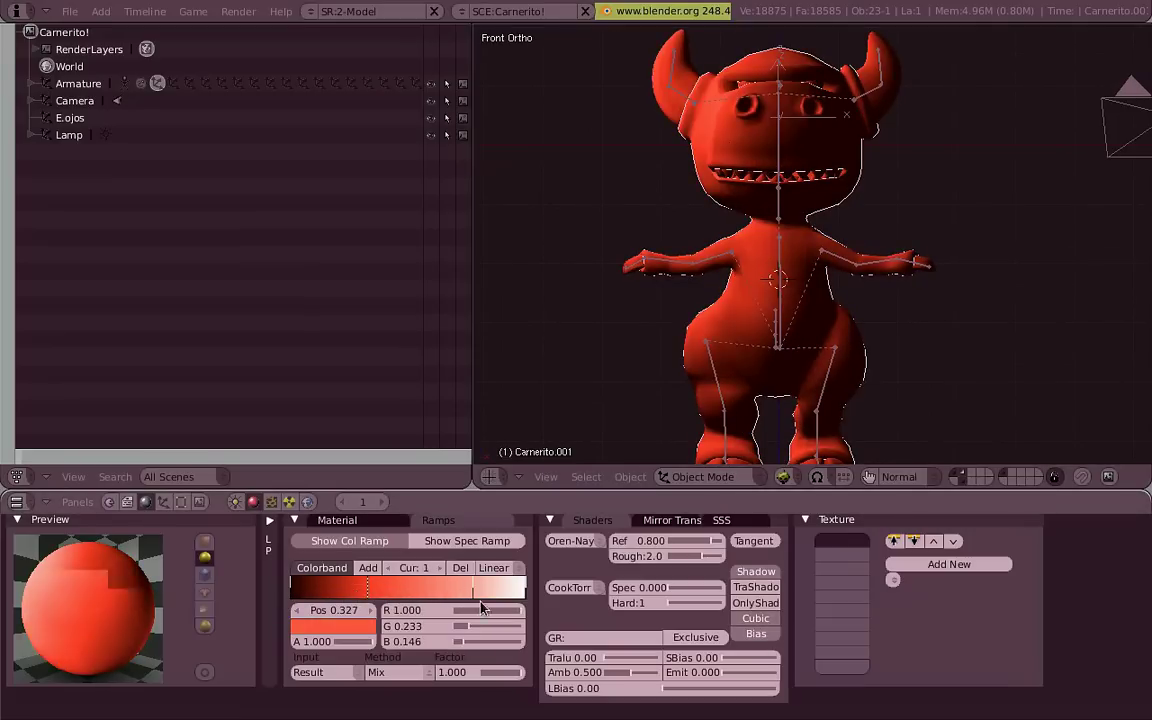
left_click_drag(440, 594, 453, 593)
Lighten the stop to a brighter orange-red (G 0.282, B 0.200)
left_click(333, 626)
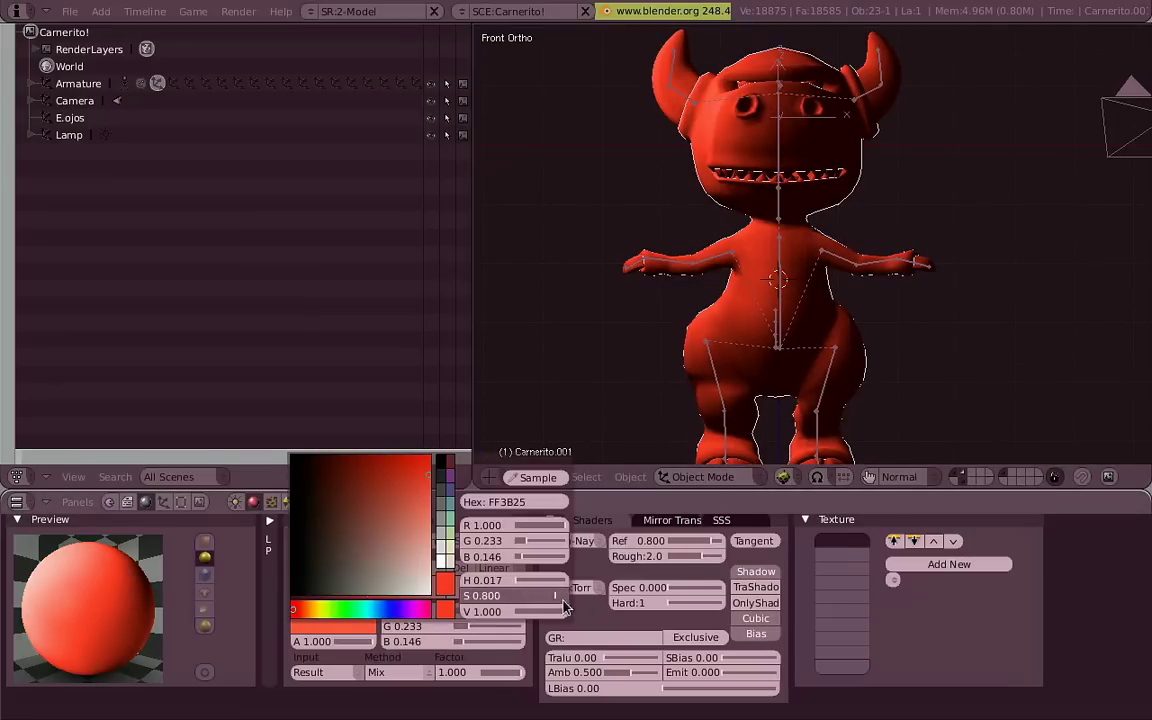
left_click(330, 470)
middle_click_drag(700, 280, 850, 237)
key("KP_1")
scroll(865, 290, "down", 2)
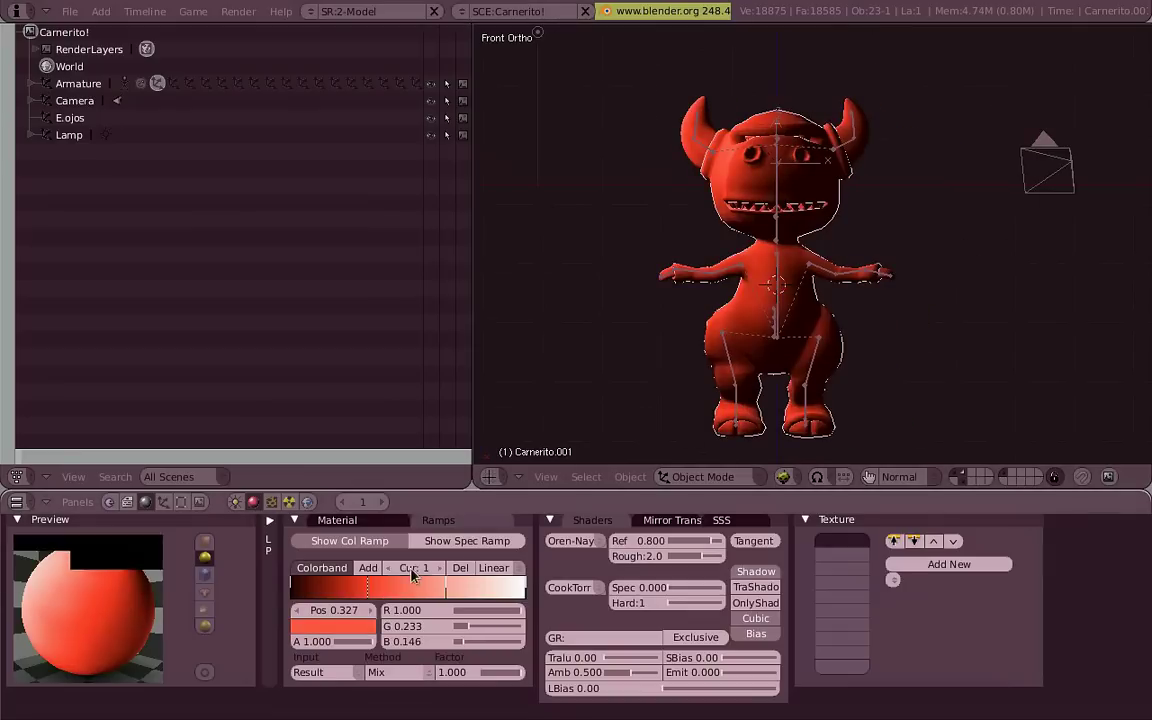
left_click(366, 630)
scroll(733, 380, "up", 3)
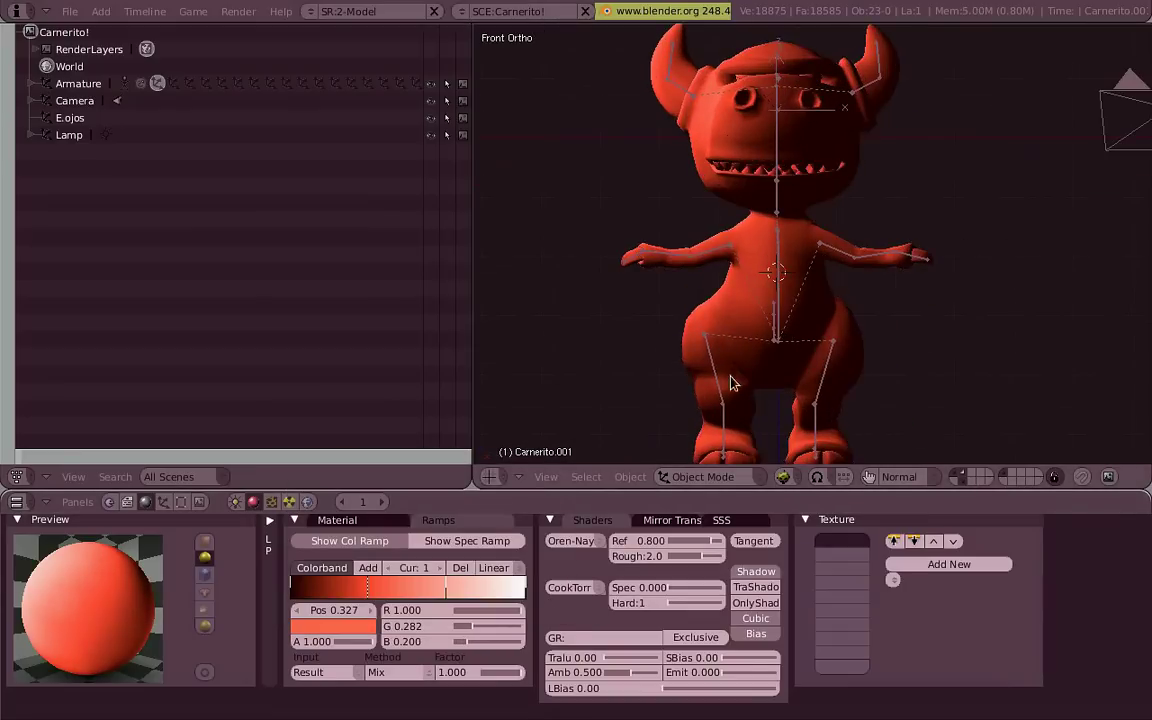
middle_click_drag(733, 380, 830, 316)
key("KP_1")
middle_click_drag(838, 241, 828, 244)
Select the lamp and check its placement from the side and front views
key("KP_1")
scroll(658, 134, "down", 3)
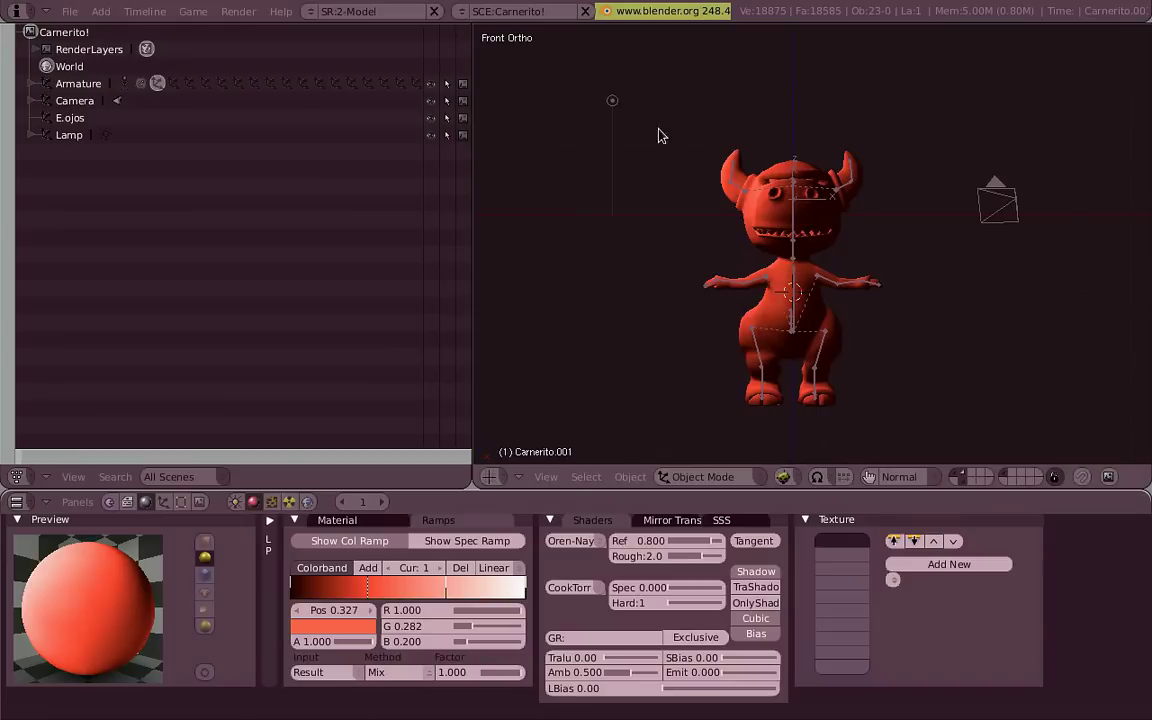
right_click(997, 200)
key("KP_3")
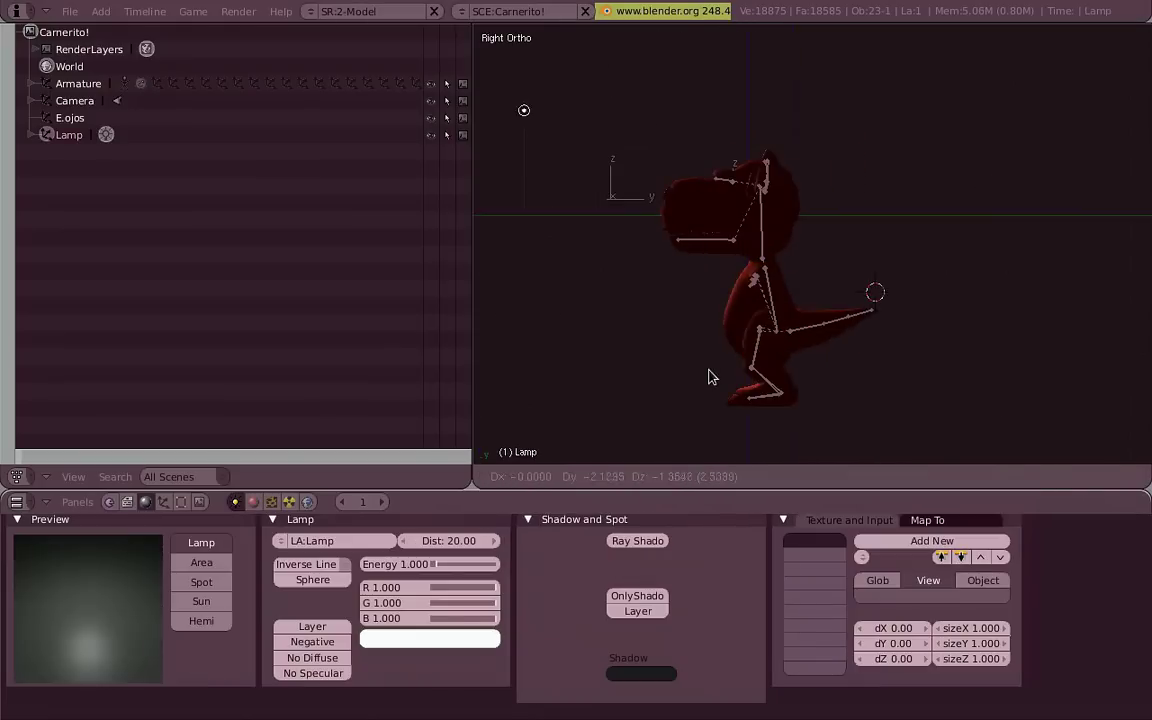
key("KP_1")
scroll(847, 323, "up", 2)
scroll(877, 298, "up", 2)
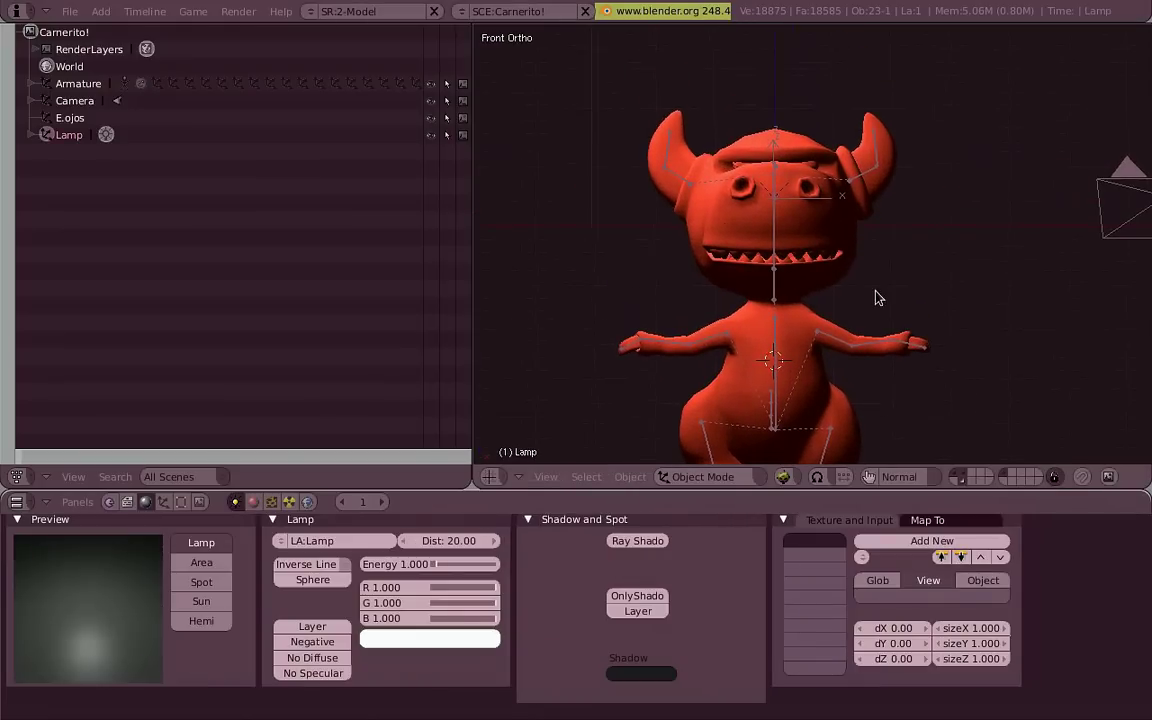
Reselect the creature mesh and pick the dark red first ramp stop at 0.000
middle_click_drag(877, 298, 663, 290)
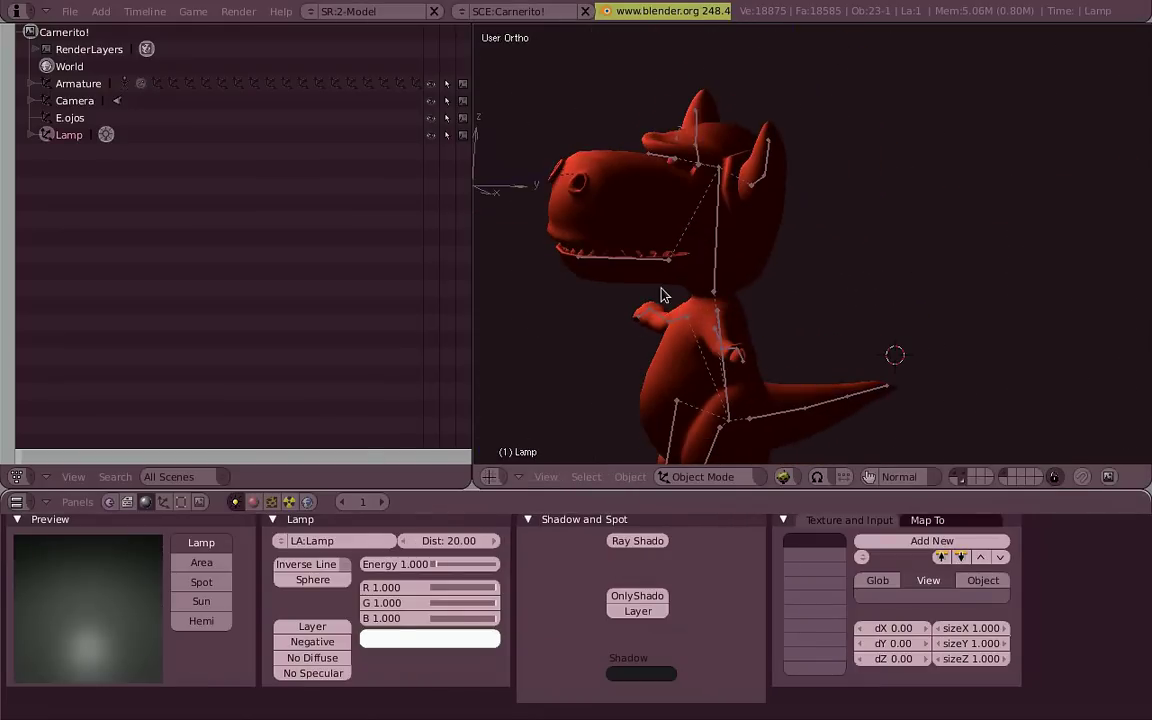
right_click(663, 290)
left_click(291, 592)
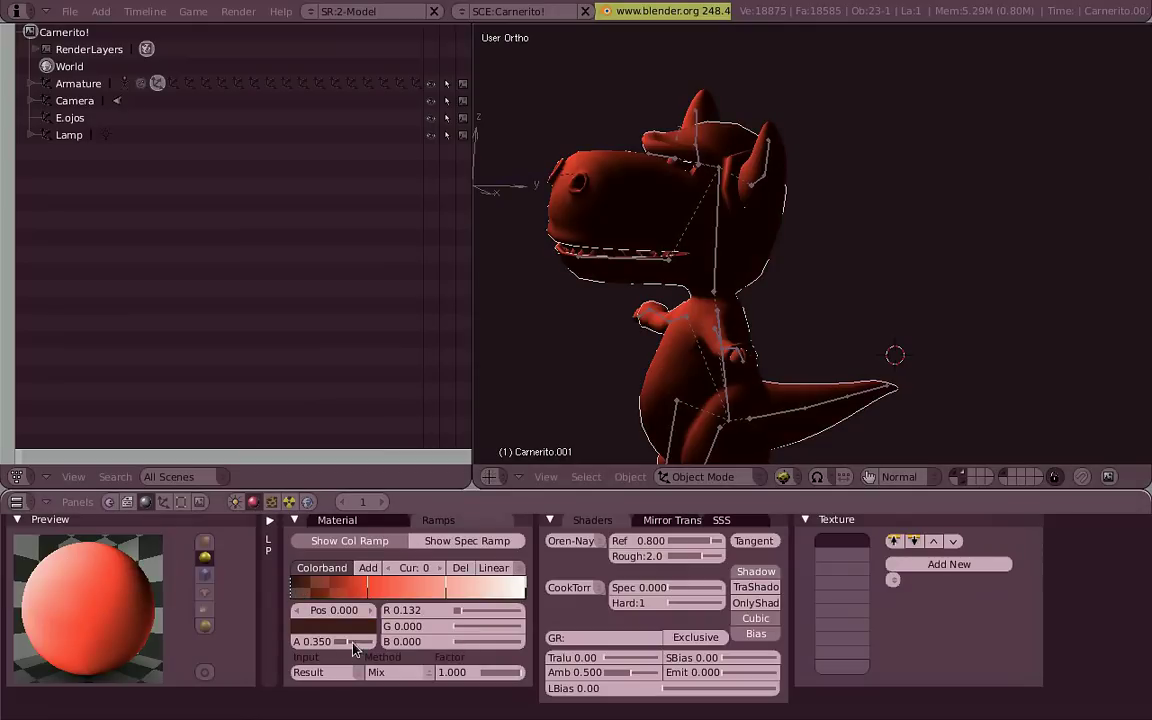
Make the dark ramp stop fully opaque and slide the middle stops to 0.280 and about 0.42
key("KP_1")
left_click_drag(372, 642, 440, 659)
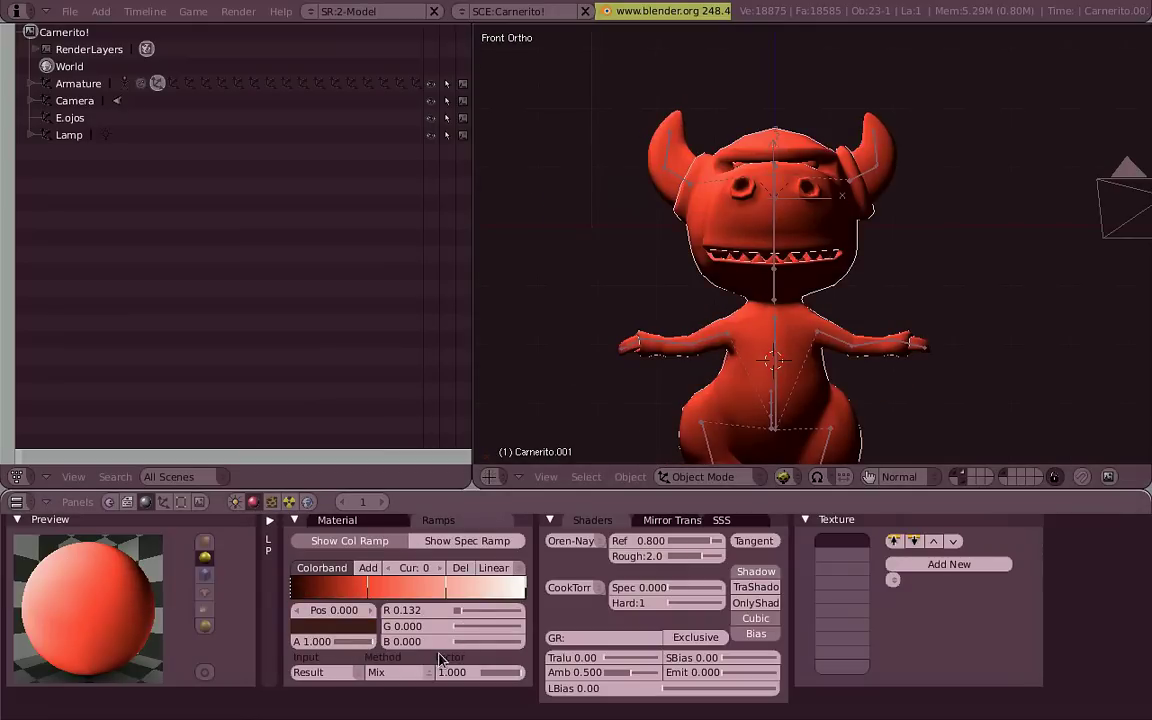
left_click(368, 592)
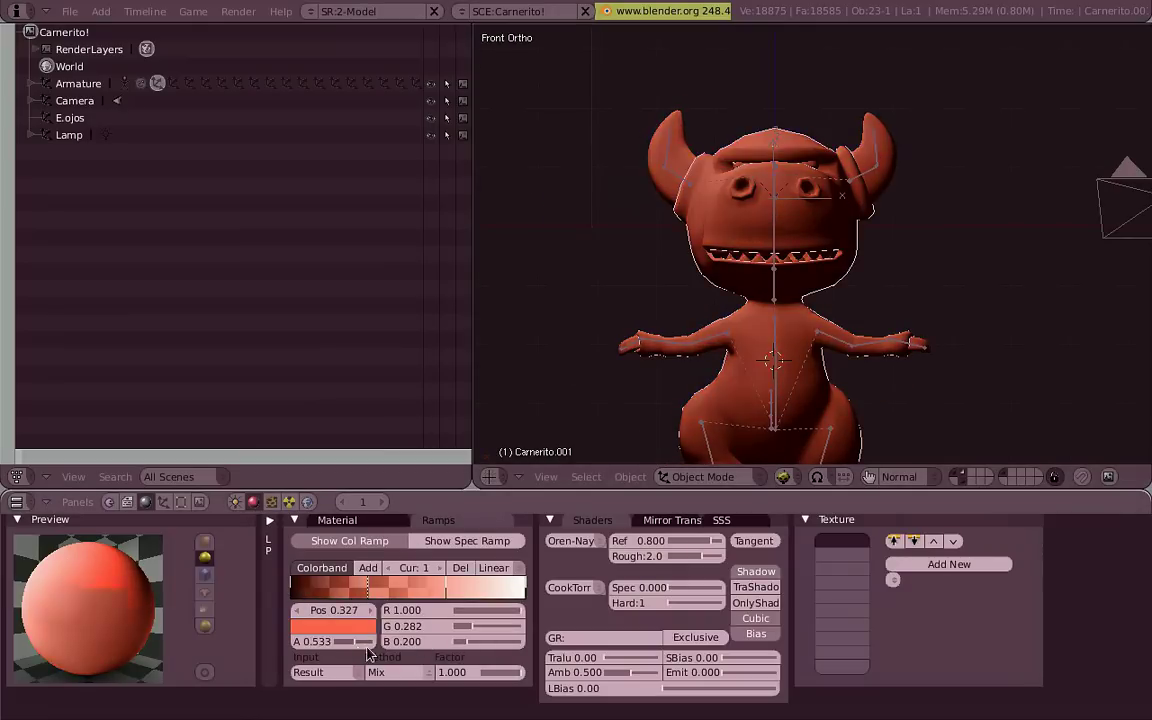
left_click(456, 588)
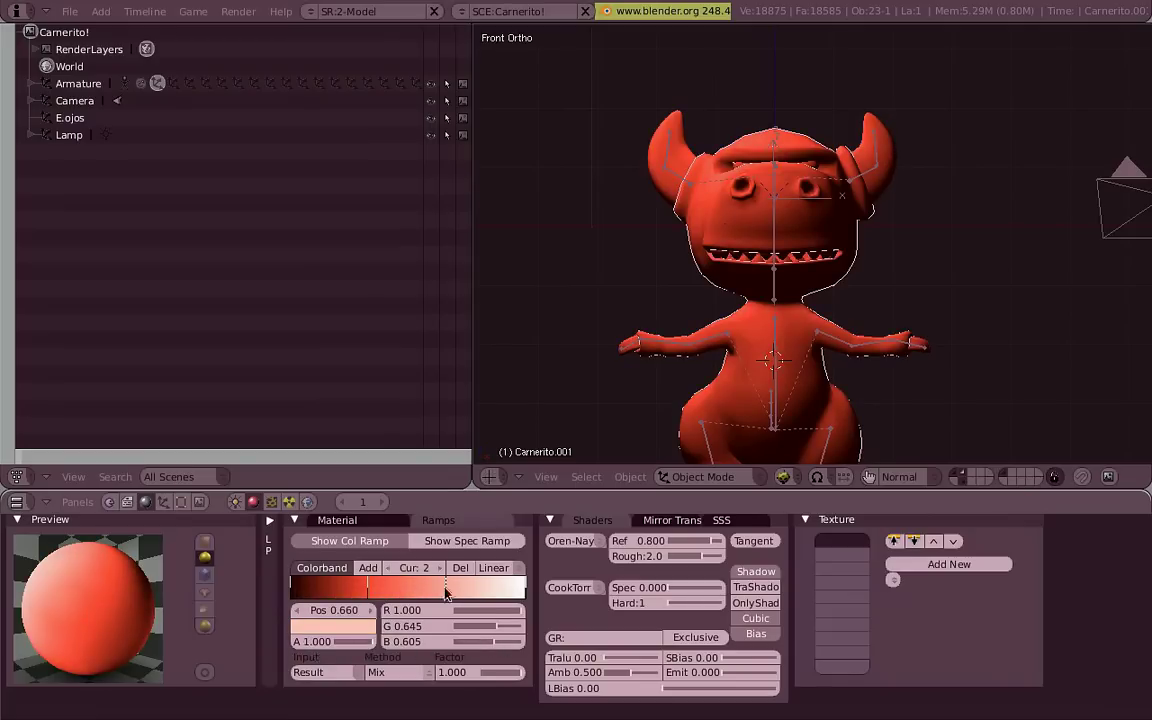
left_click_drag(446, 592, 390, 592)
mouse_move(720, 290)
middle_mouse_down()
mouse_move(799, 333)
mouse_move(746, 221)
middle_mouse_up()
key("KP_1")
left_click(356, 585)
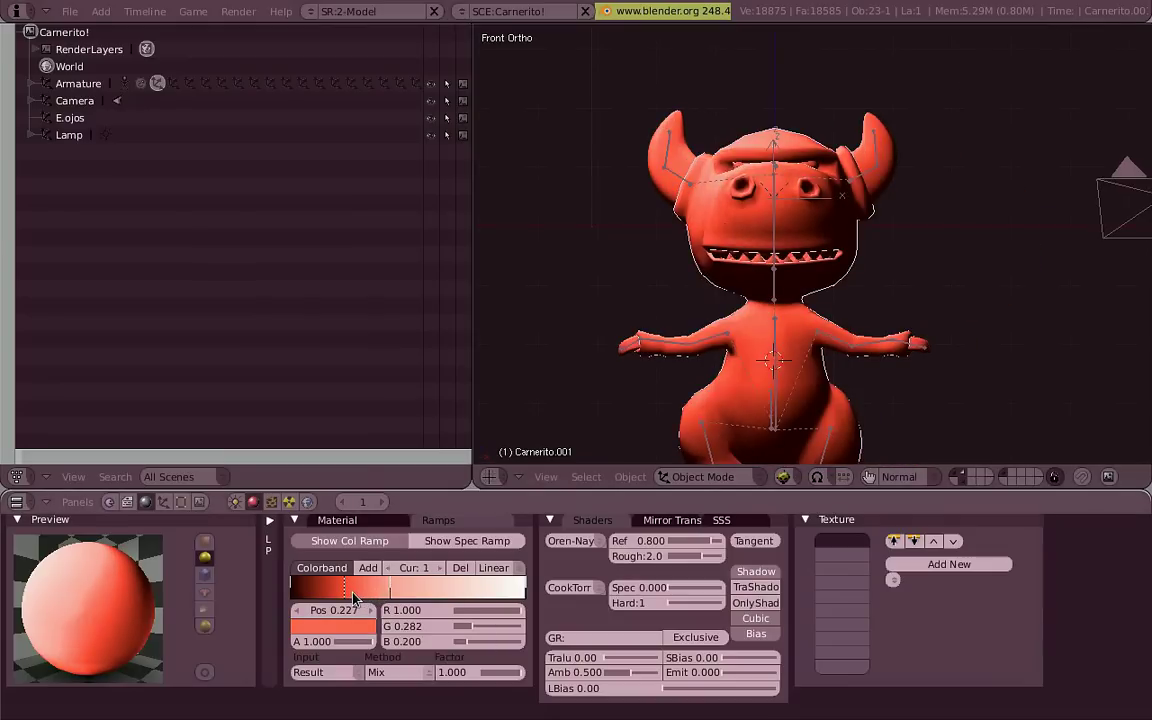
key("a")
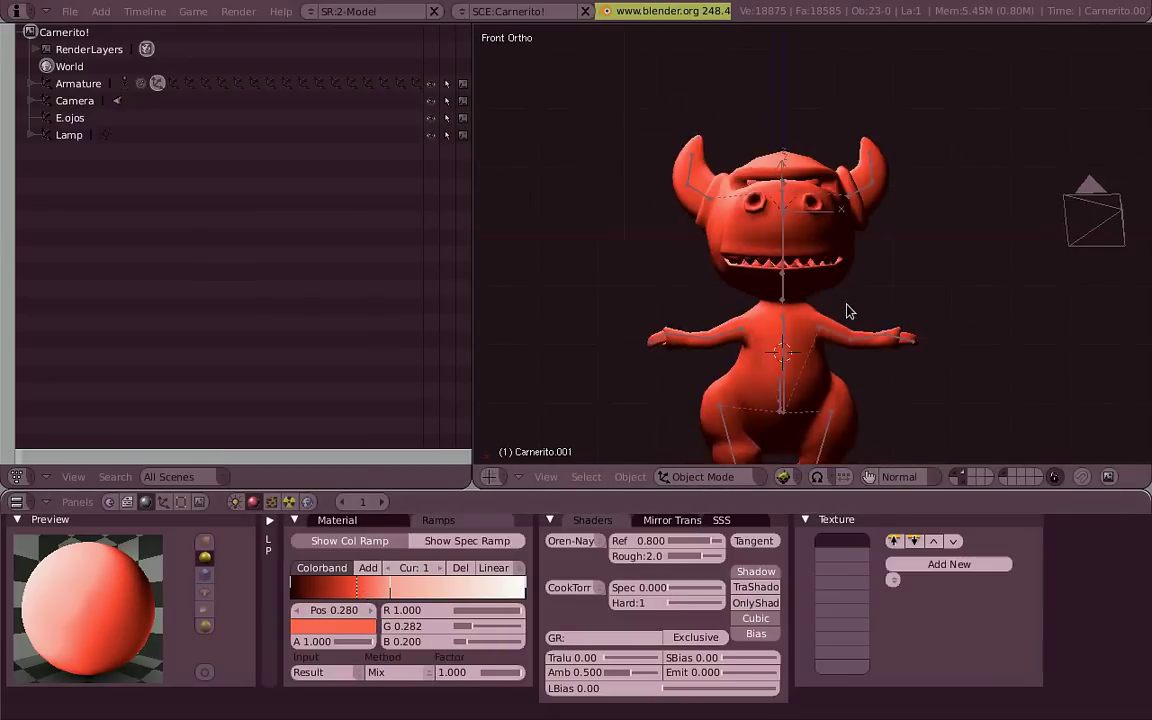
middle_click_drag(850, 308, 818, 280)
scroll(818, 278, "down", 3)
key("KP_1")
middle_click_drag(752, 253, 813, 257)
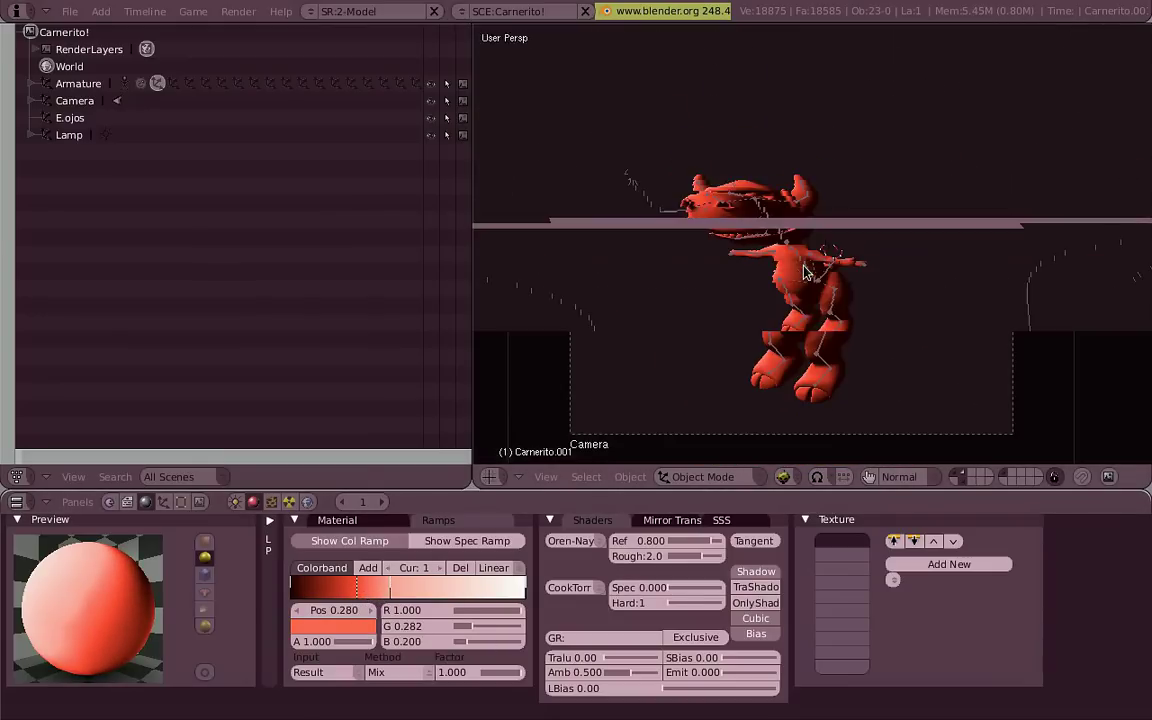
key("KP_0")
key("p")
key("Escape")
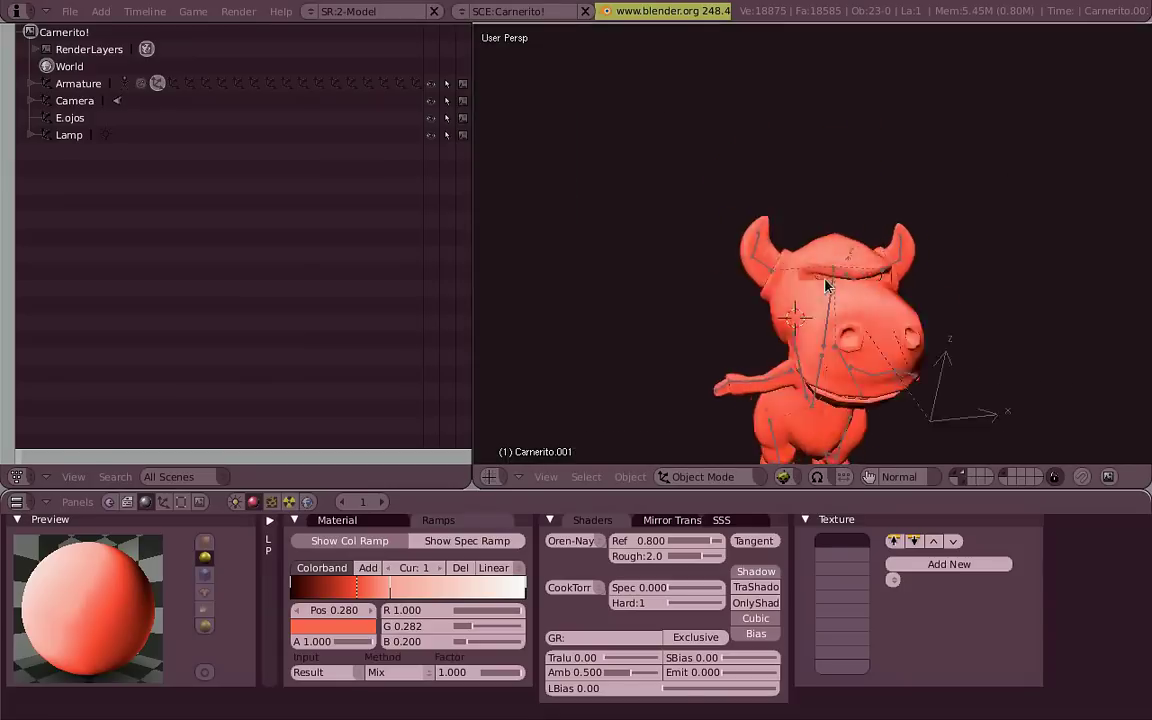
middle_click_drag(805, 303, 738, 244)
key("p")
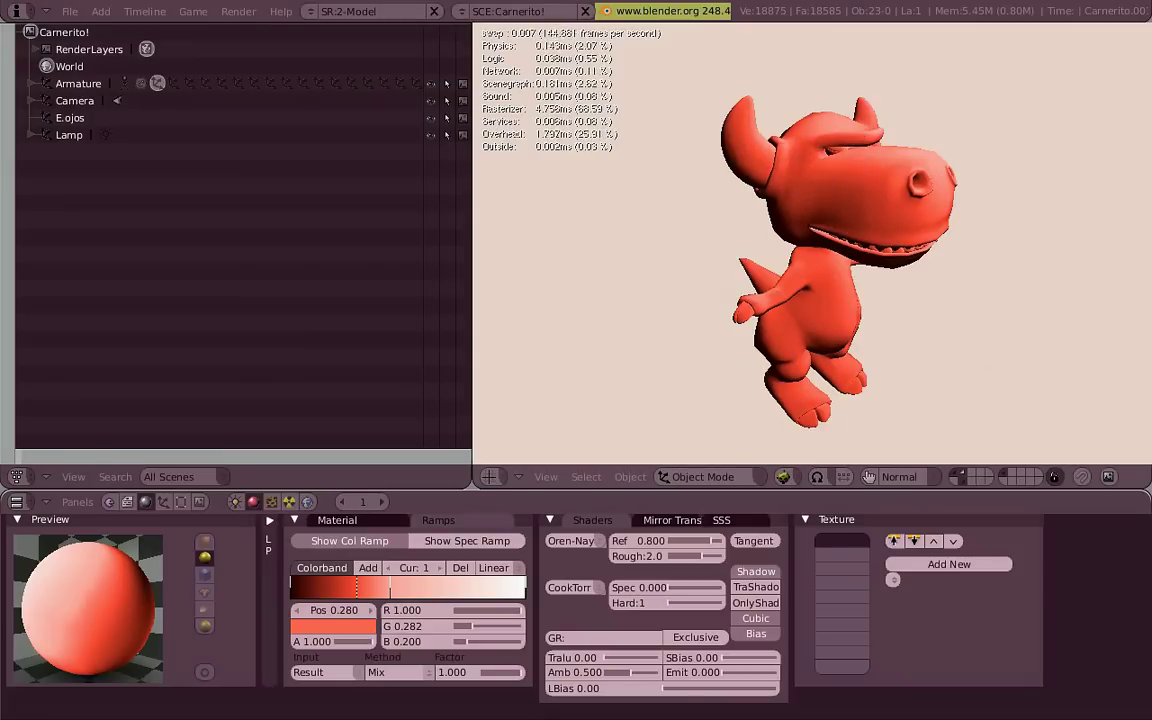
key("Escape")
key("KP_1")
key("KP_5")
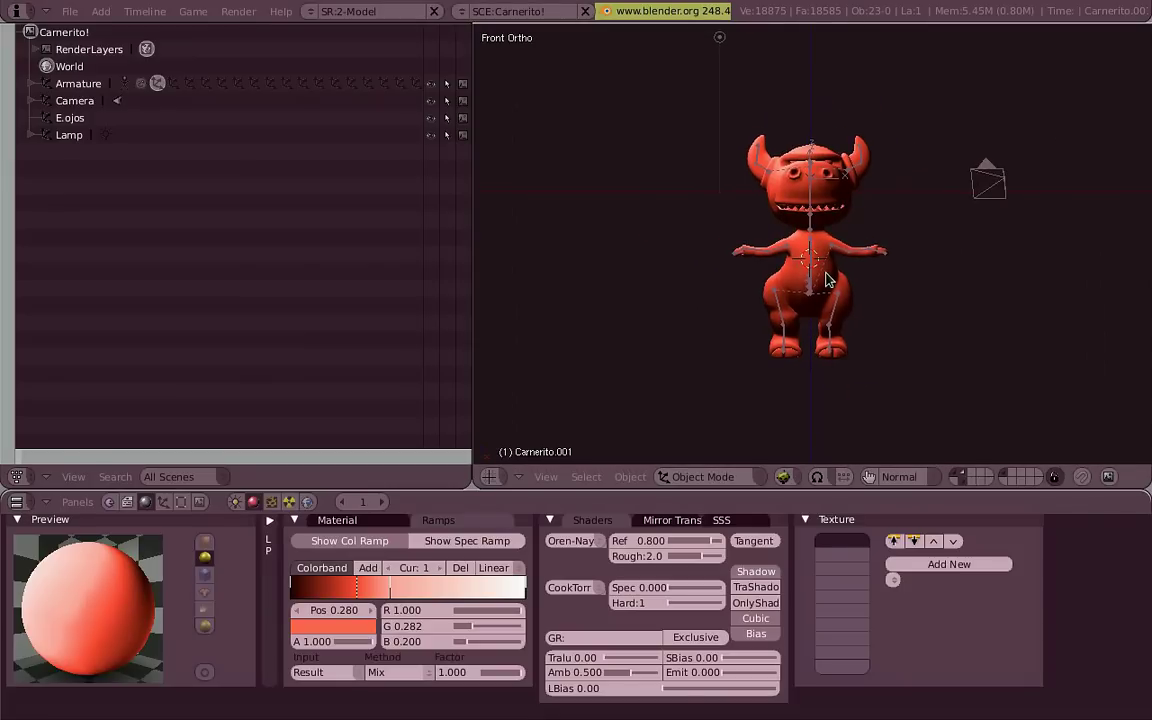
Turn the creature's base material colour orange
scroll(826, 280, "up", 2)
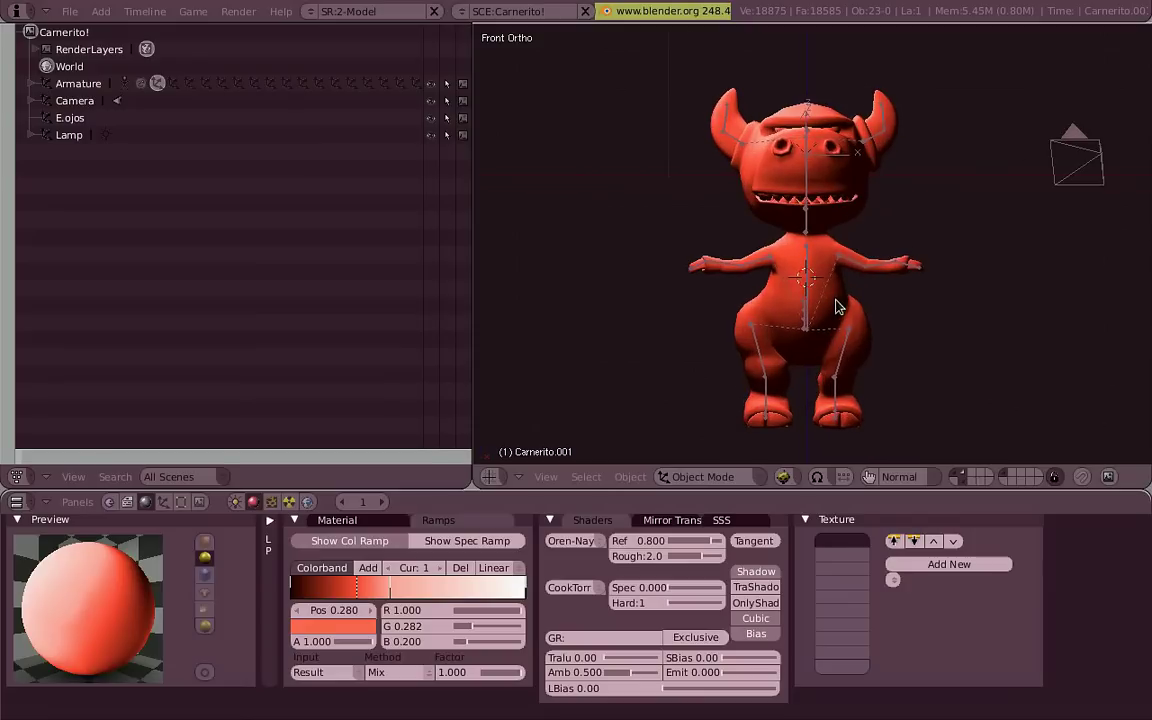
left_click(405, 673)
left_click(378, 579)
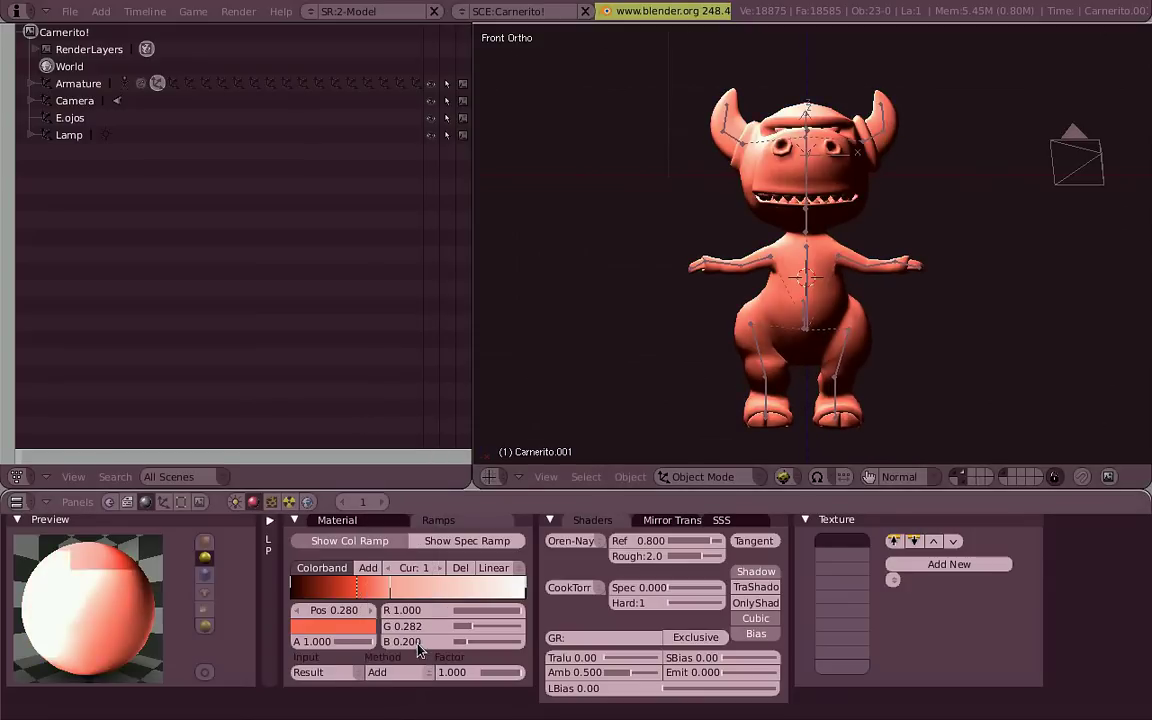
left_click(356, 522)
left_click(438, 520)
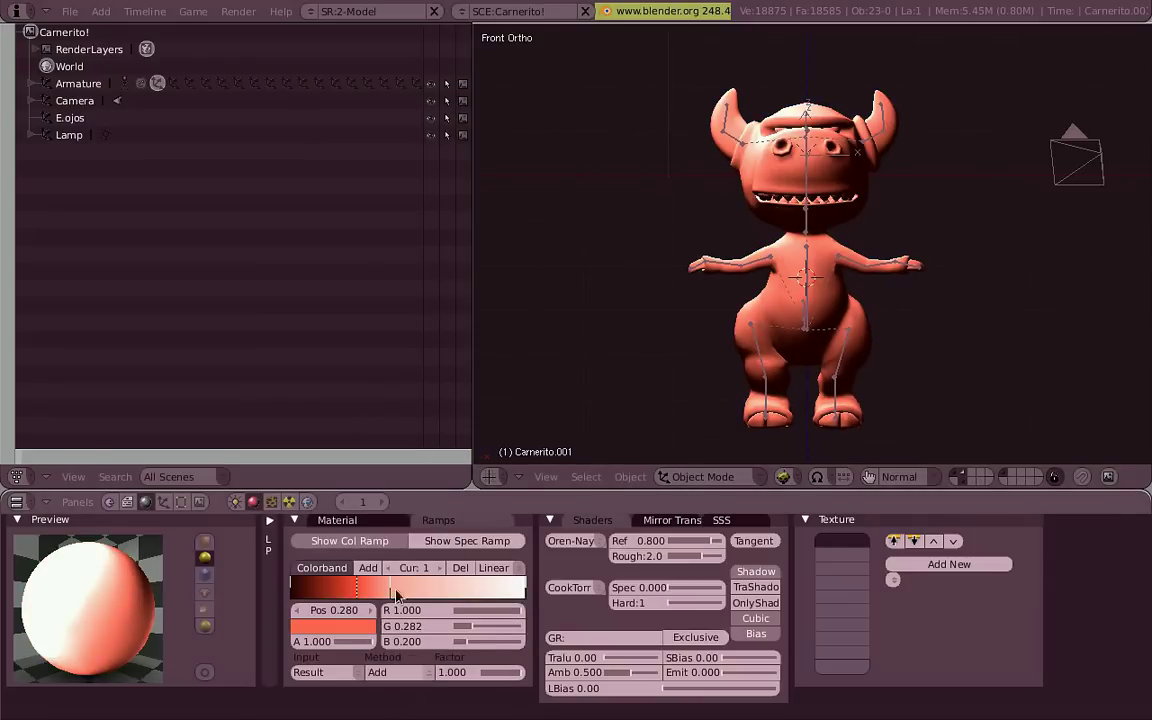
left_click(340, 520)
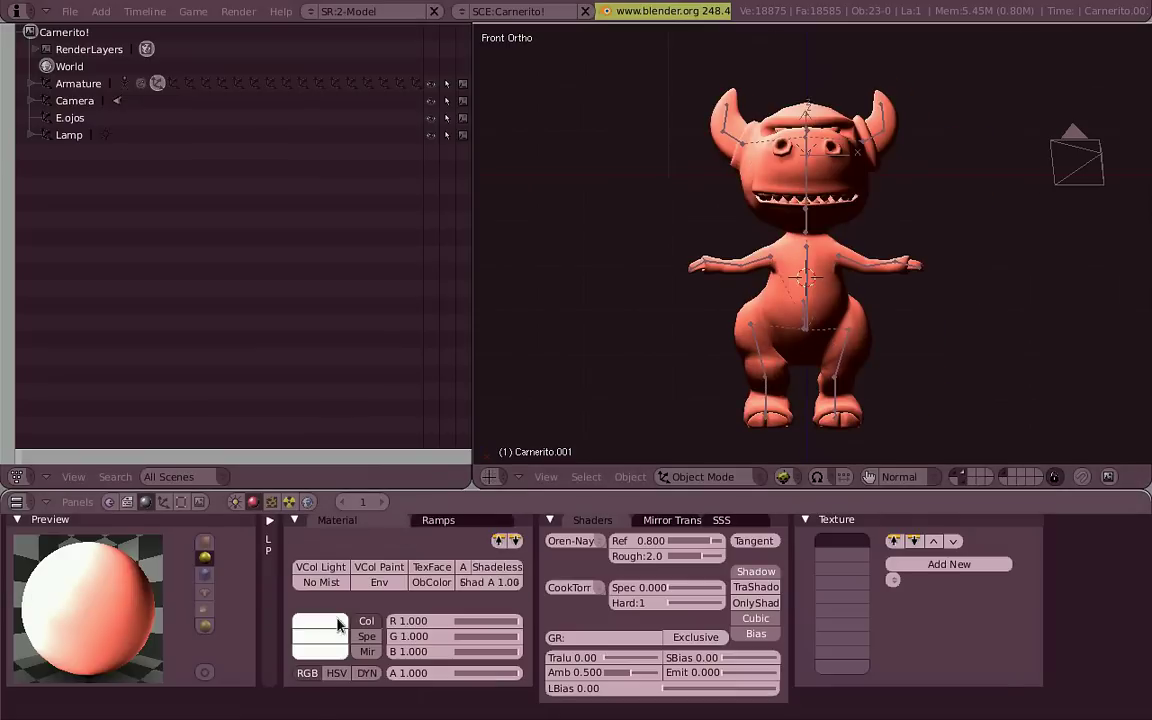
mouse_move(440, 651)
left_mouse_down()
mouse_move(405, 651)
mouse_move(418, 636)
left_mouse_up()
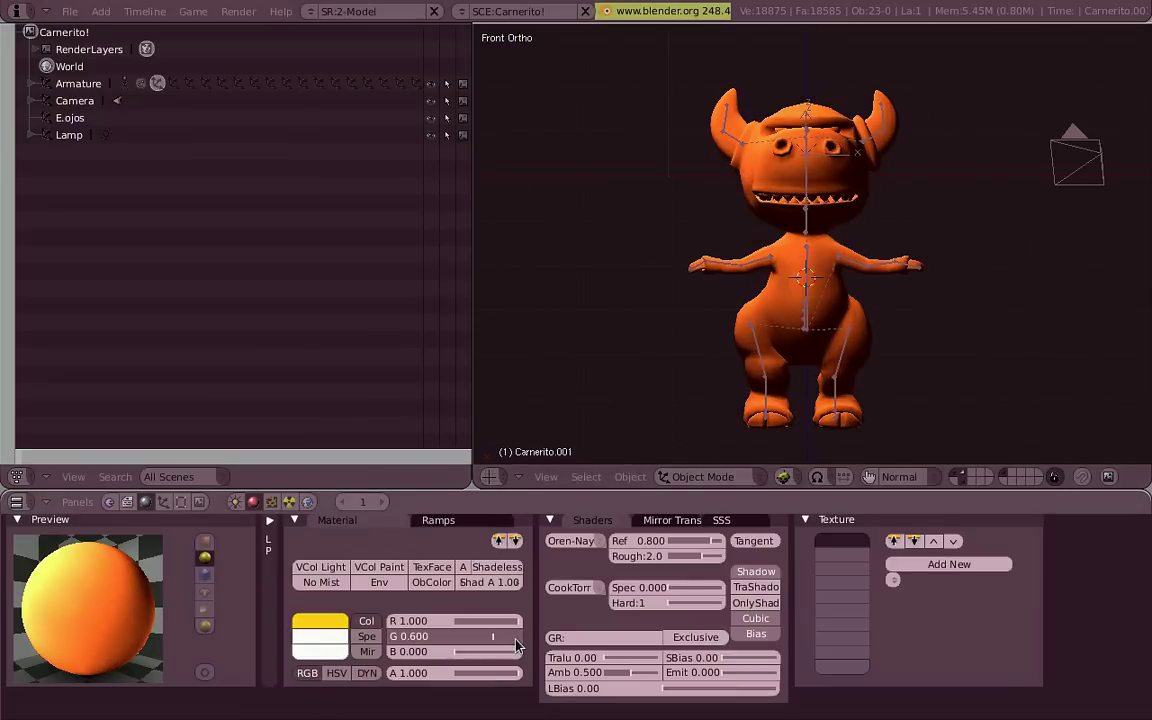
Enable the colour ramp and settle on Screen as its blend method after trying Multiply and Overlay
left_click(438, 520)
left_click(390, 672)
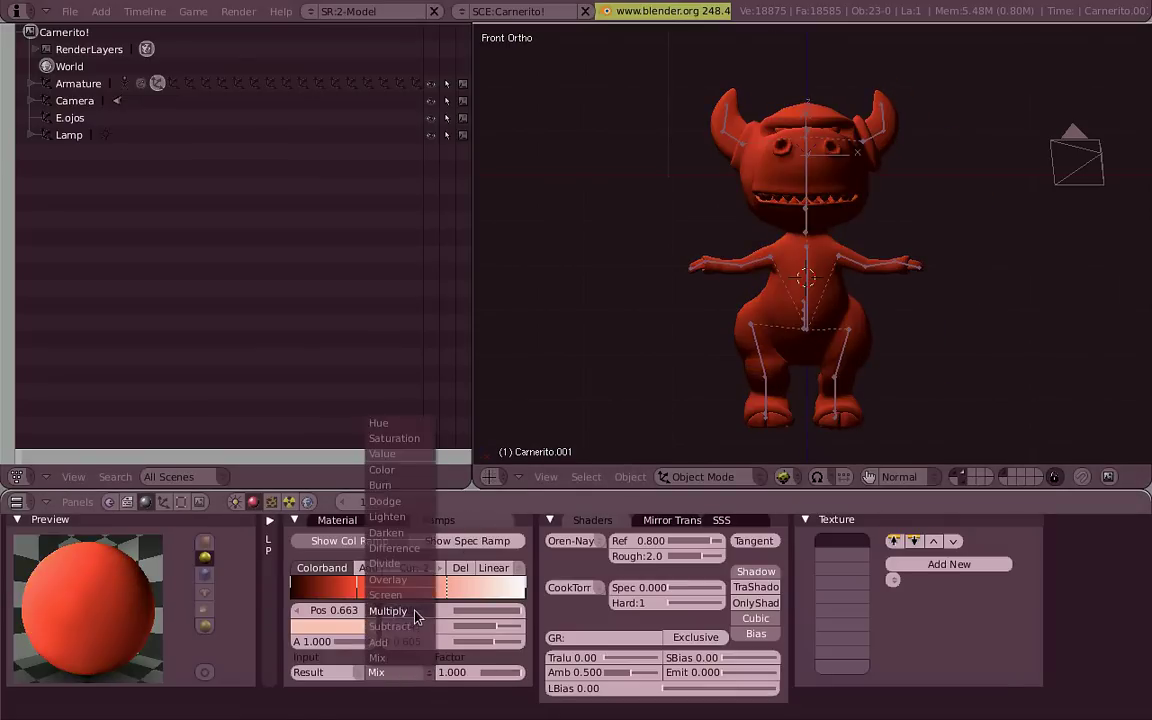
left_click(390, 614)
left_click(420, 676)
left_click(382, 537)
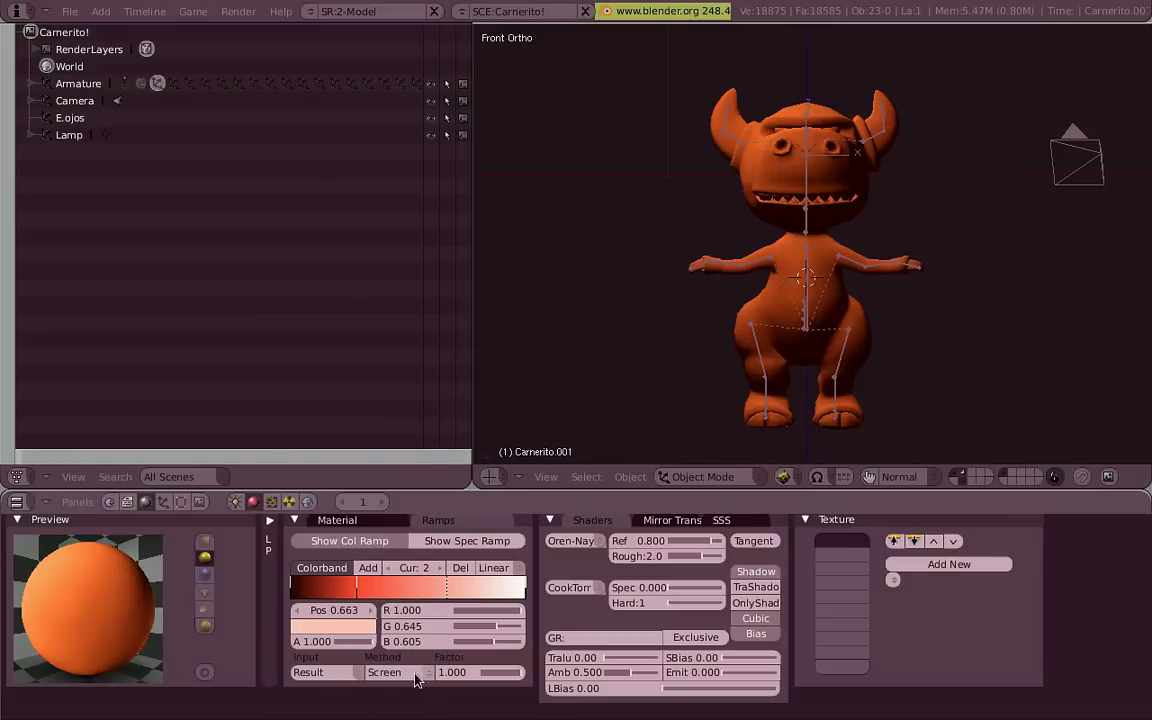
left_click(405, 672)
left_click(420, 592)
left_click(424, 672)
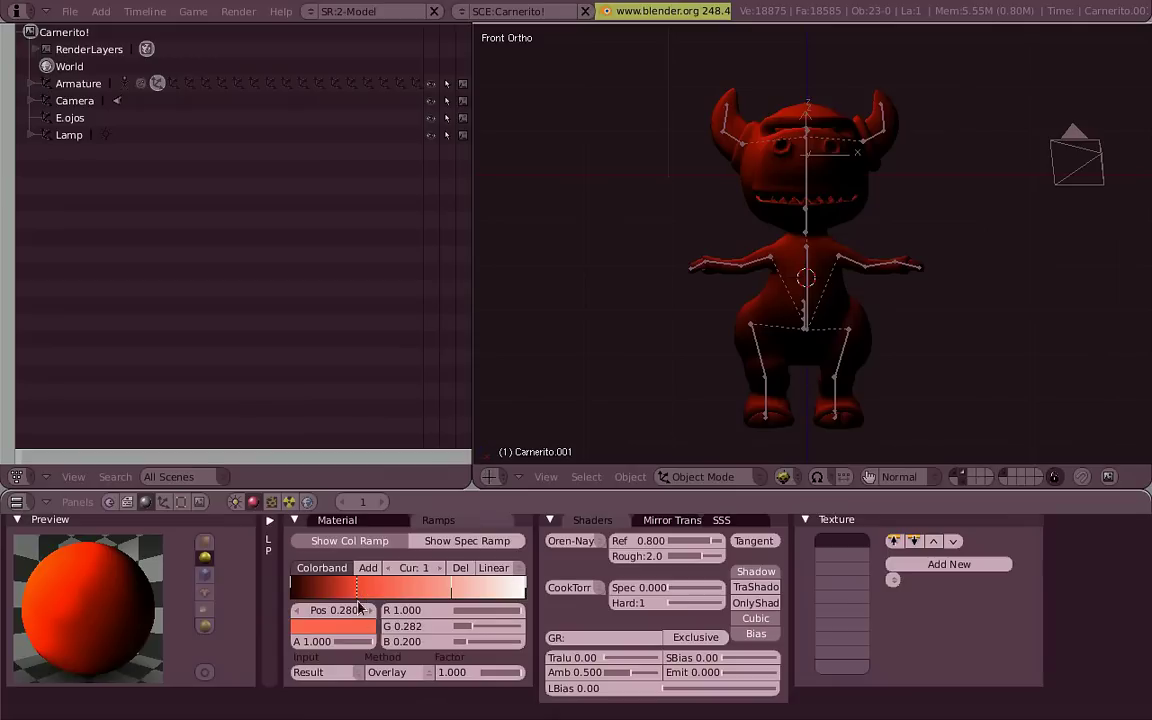
left_click(407, 676)
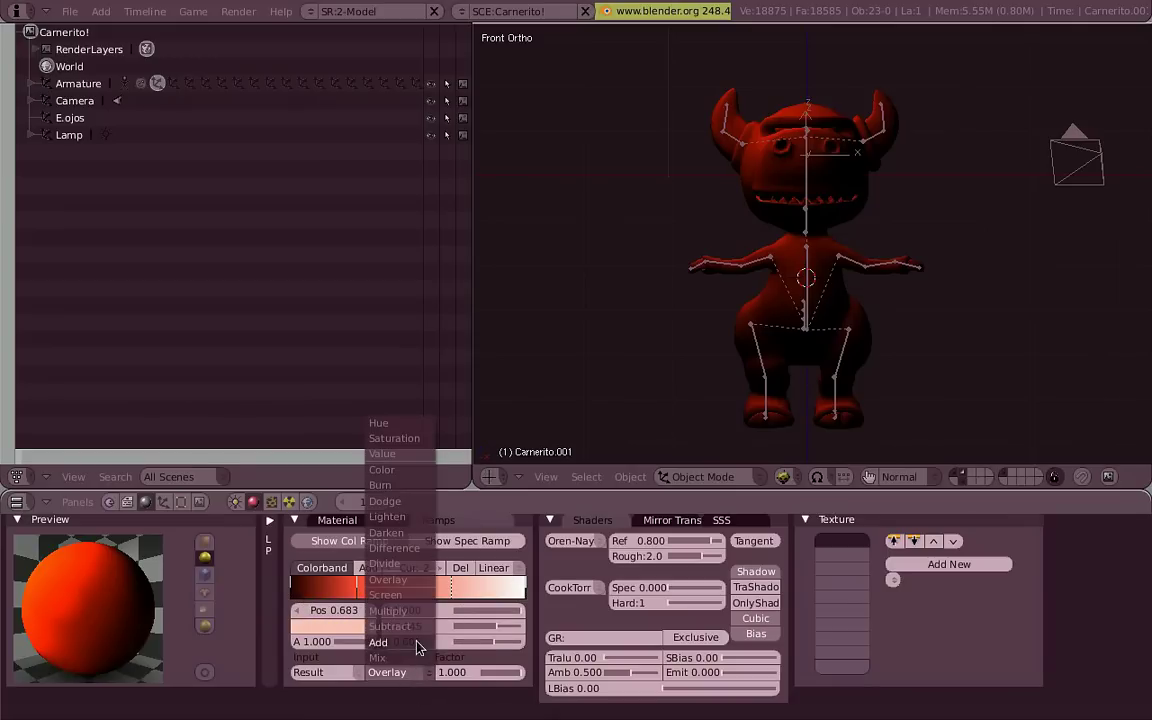
left_click(374, 540)
middle_click_drag(856, 334, 892, 213)
Switch the colour ramp's blend method to Add
key("KP_1")
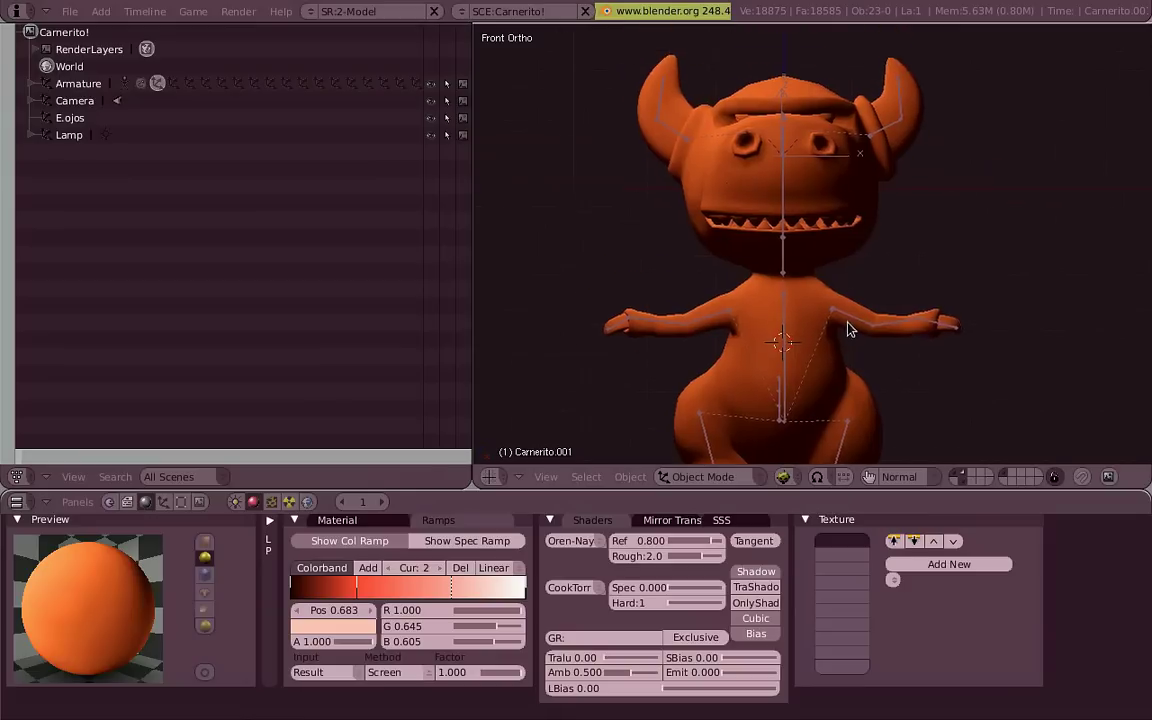
key("KP_3")
key("KP_1")
scroll(797, 301, "up", 2)
left_click(422, 672)
left_click(378, 642)
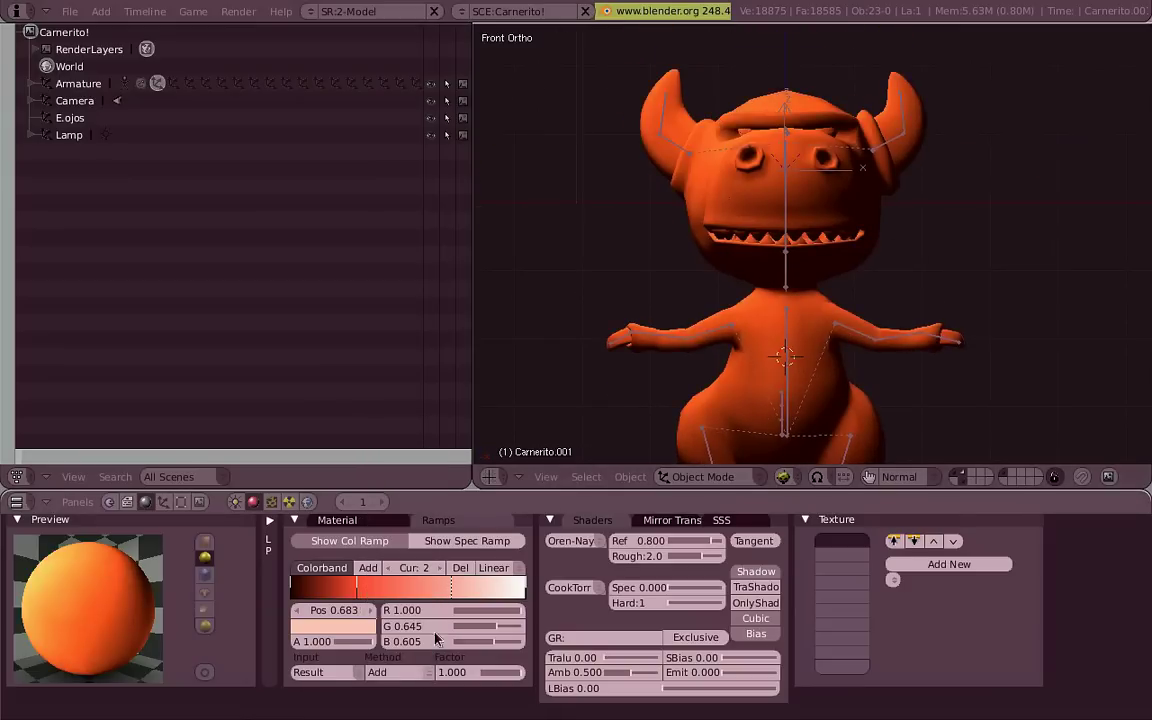
Check the creature from front and side views, then select the creature model
scroll(790, 320, "down", 2)
scroll(790, 320, "up", 1)
key("KP_3")
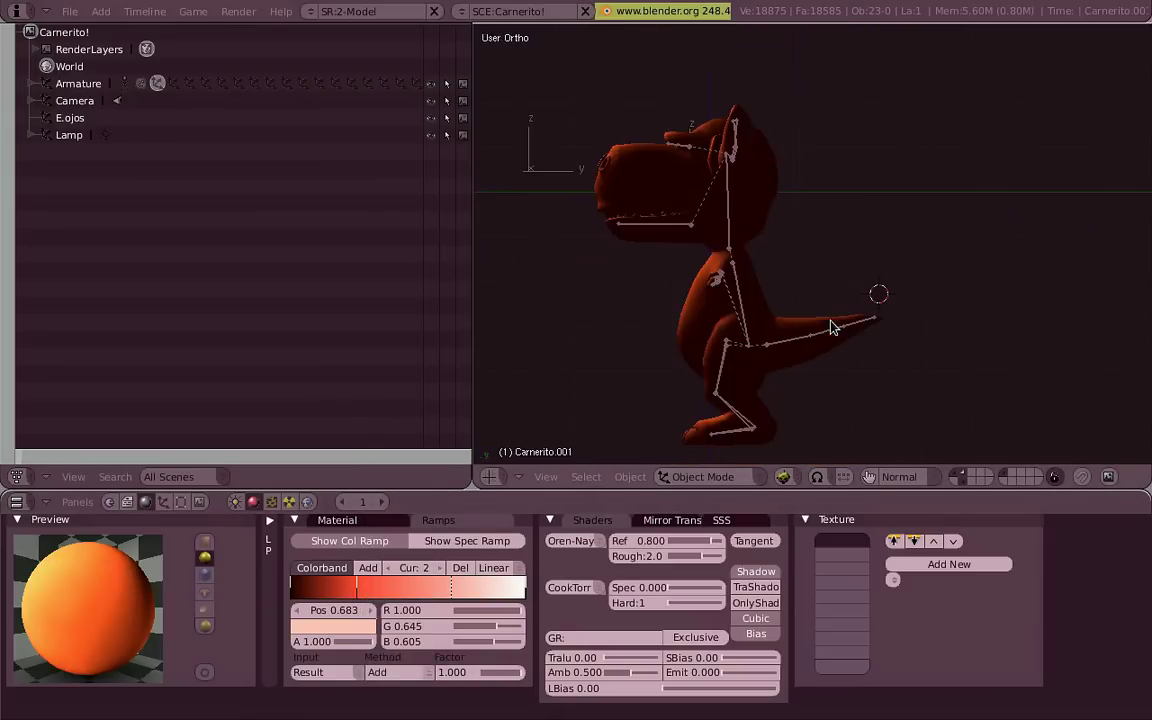
key("KP_1")
scroll(856, 278, "down", 2)
right_click_drag(741, 95, 905, 130)
key("Escape")
scroll(884, 247, "up", 1)
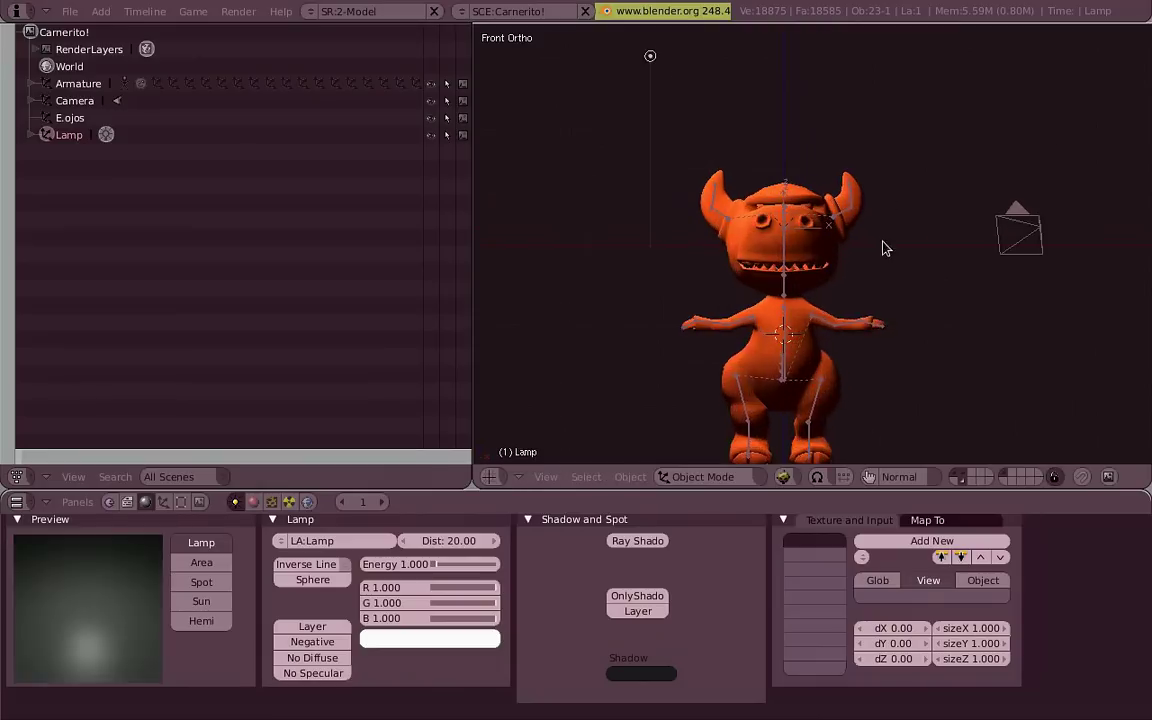
scroll(848, 275, "up", 1)
scroll(930, 378, "up", 1)
right_click(930, 378)
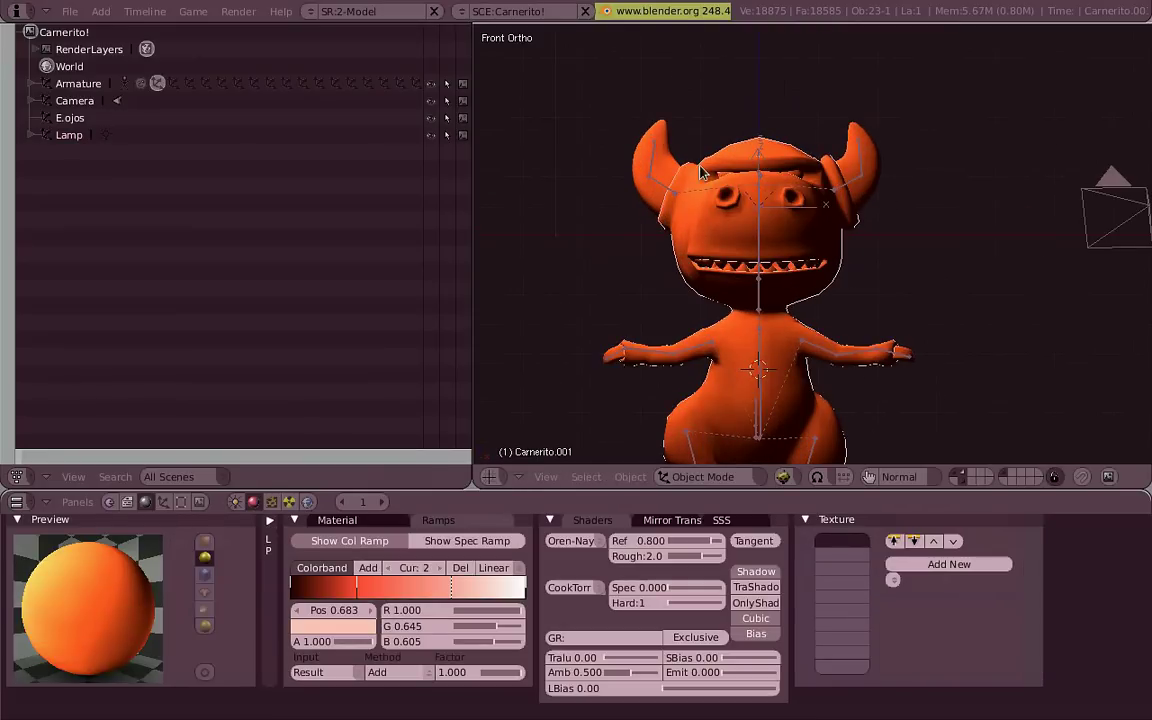
Load Carnerito_2004.jpg into an Image Editor on the left and frame the creature
key("shift+F10")
left_click(113, 476)
left_click(128, 407)
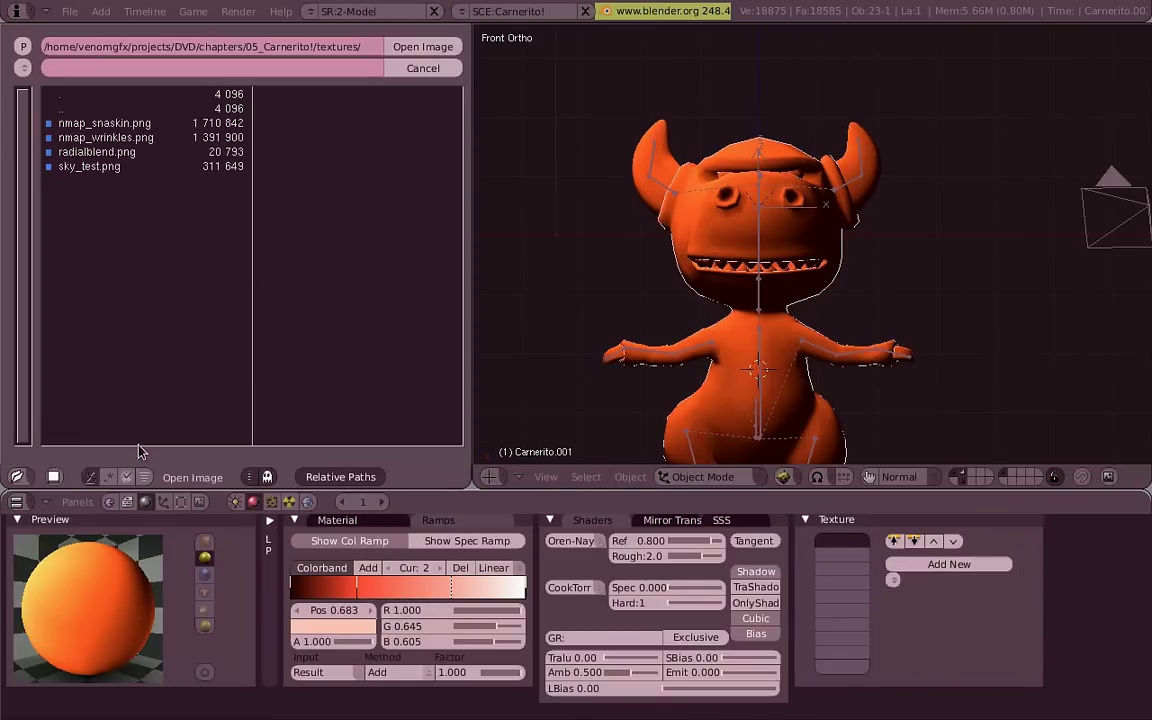
left_click(147, 113)
left_click(148, 138)
left_click(410, 47)
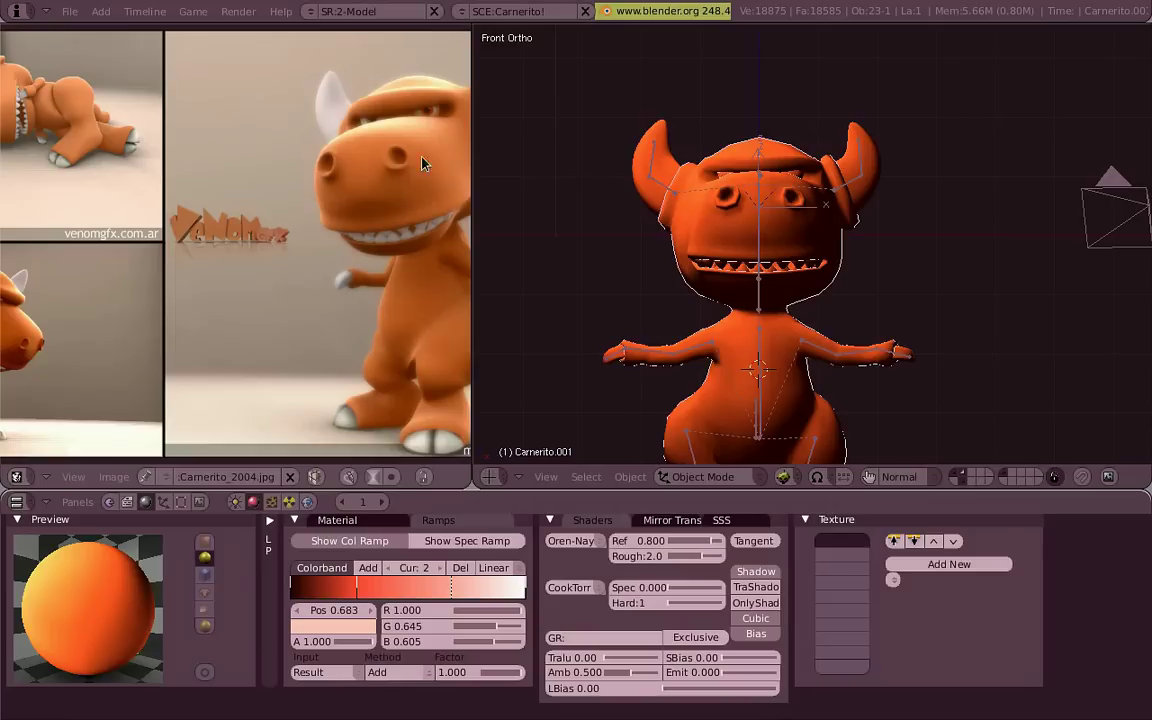
middle_click_drag(282, 240, 308, 278)
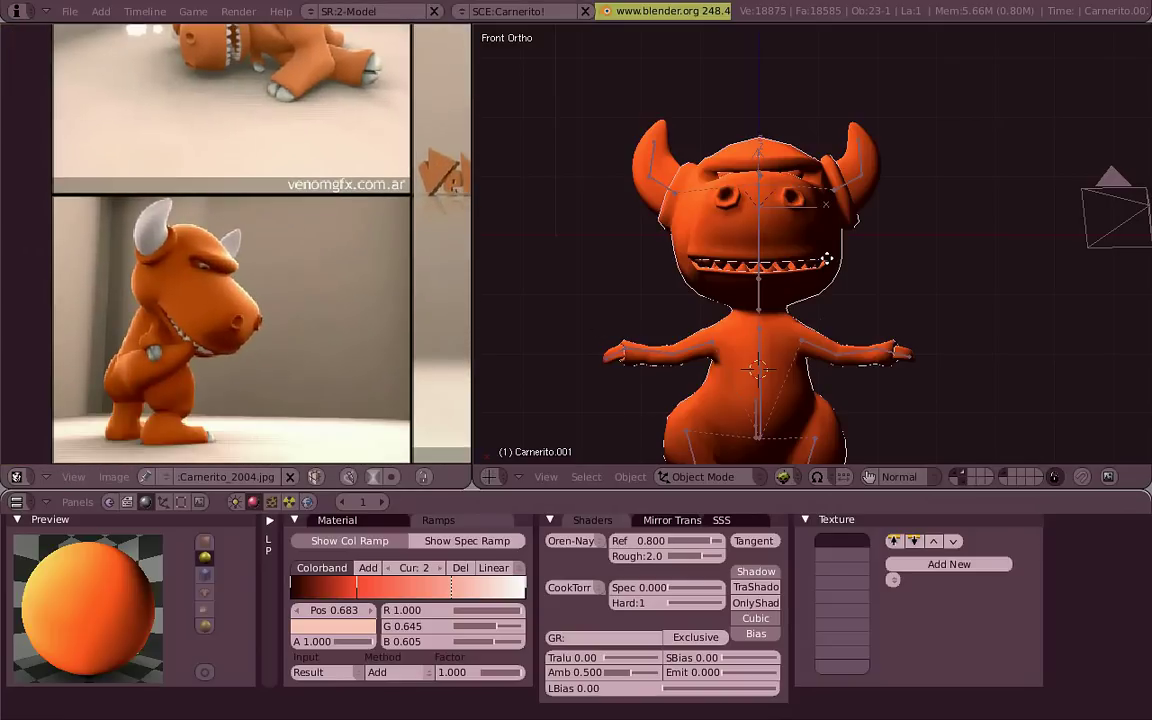
scroll(296, 316, "up", 2)
key("Home")
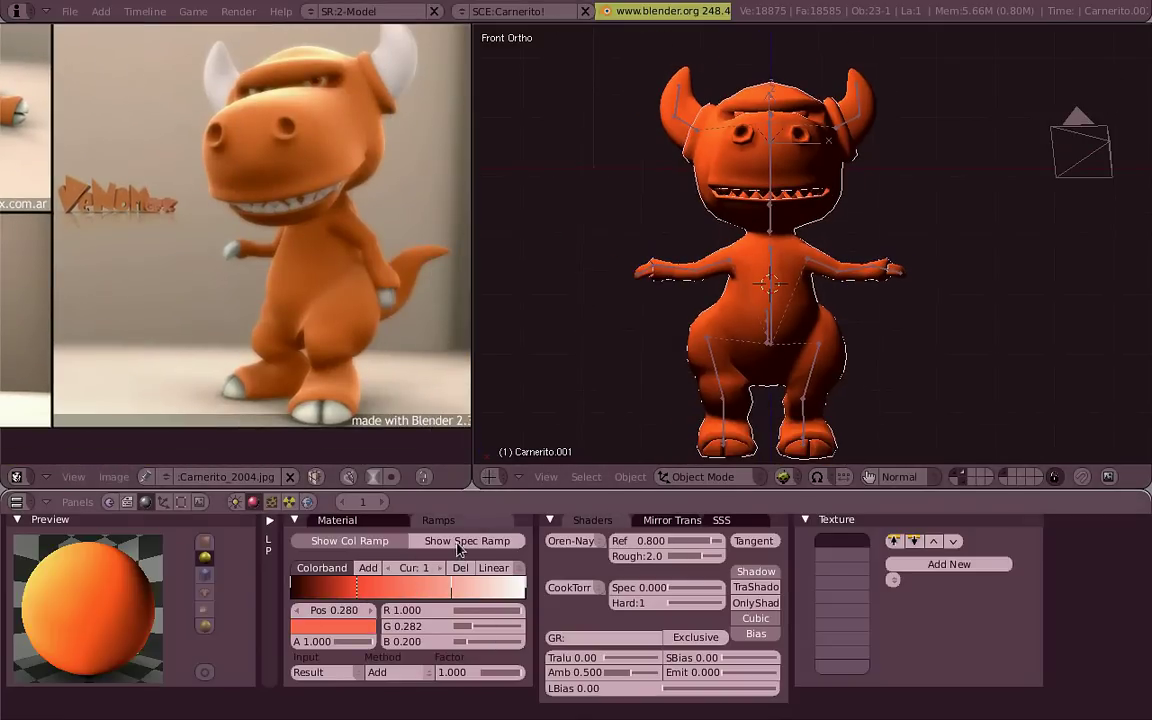
Give a ramp stop a brown sampled from the reference render, with slightly more red
left_click(360, 634)
left_click(466, 405)
left_click(300, 237)
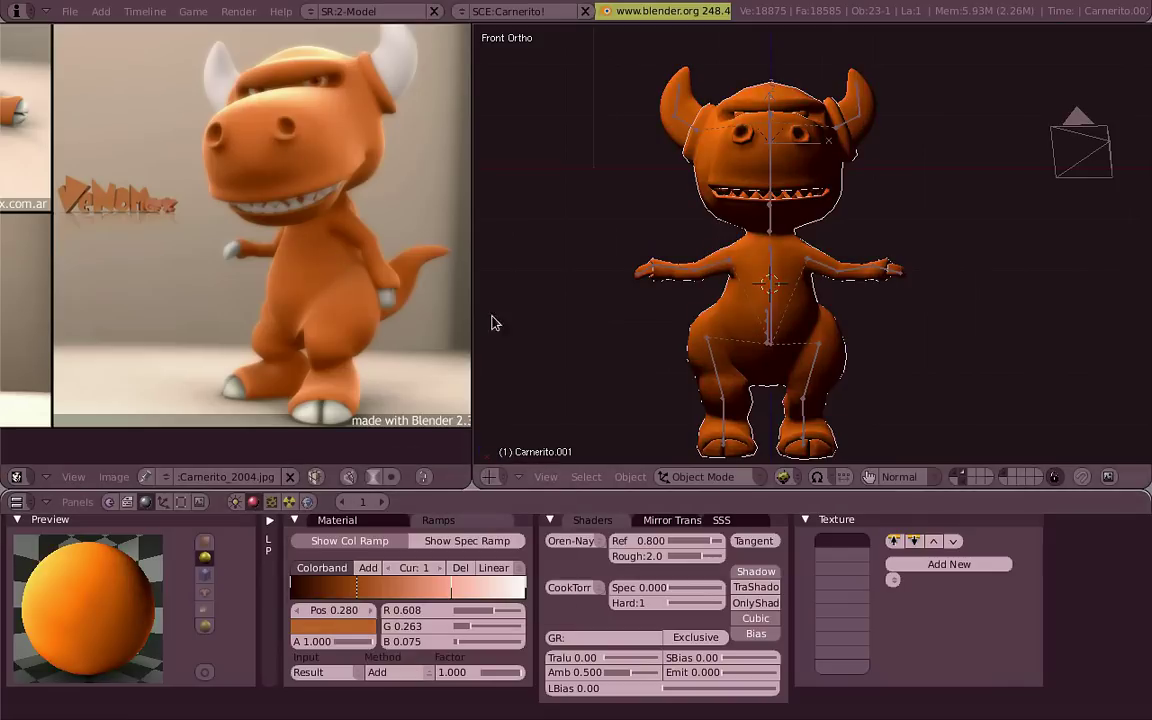
left_click(358, 634)
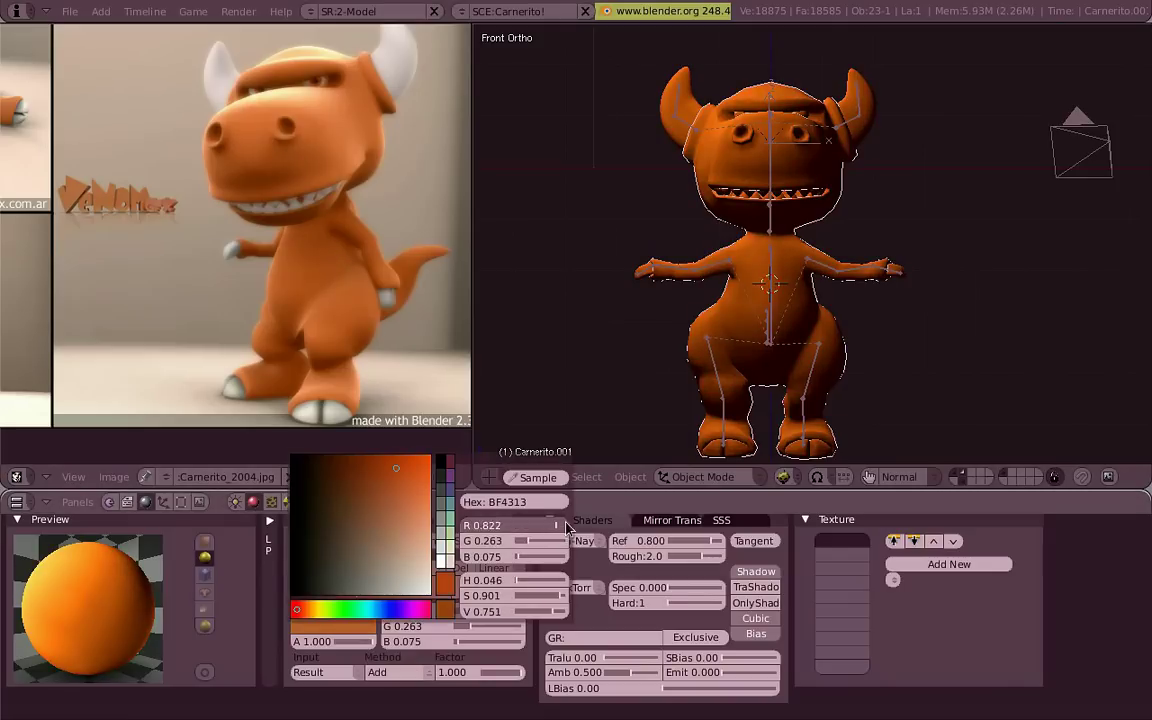
left_click_drag(566, 527, 558, 560)
left_click(340, 626)
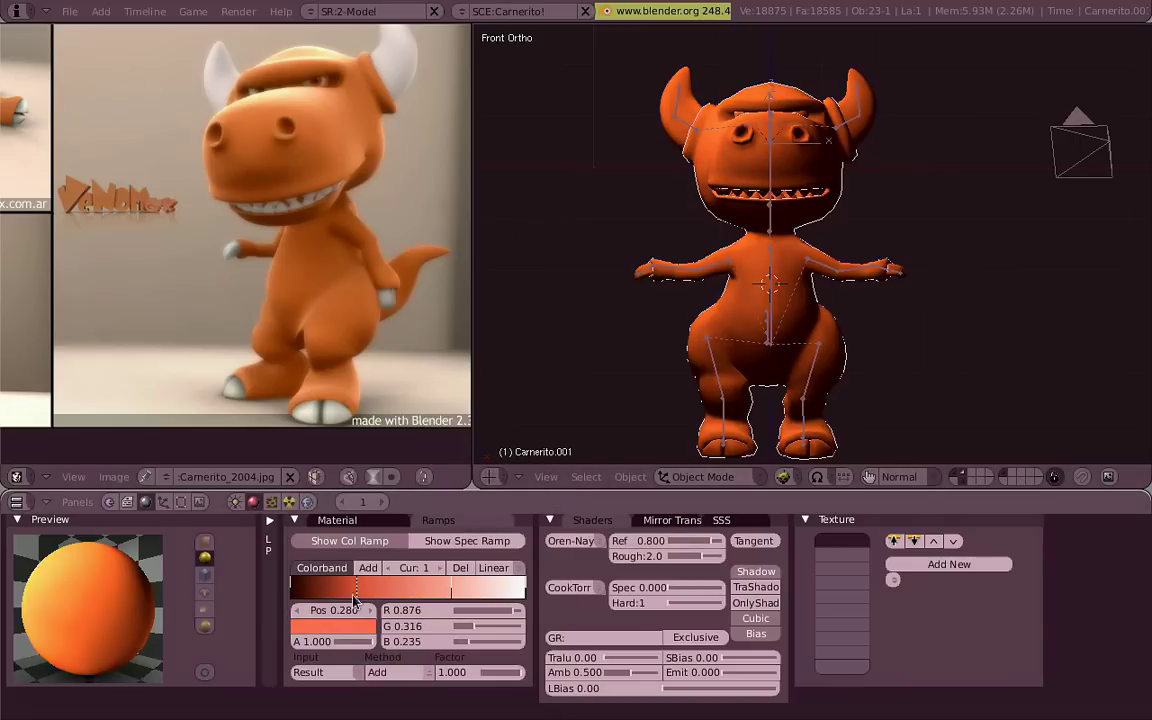
Set the leftmost ramp stop to a brown sampled from the render's shading
left_click(298, 594)
left_click(350, 626)
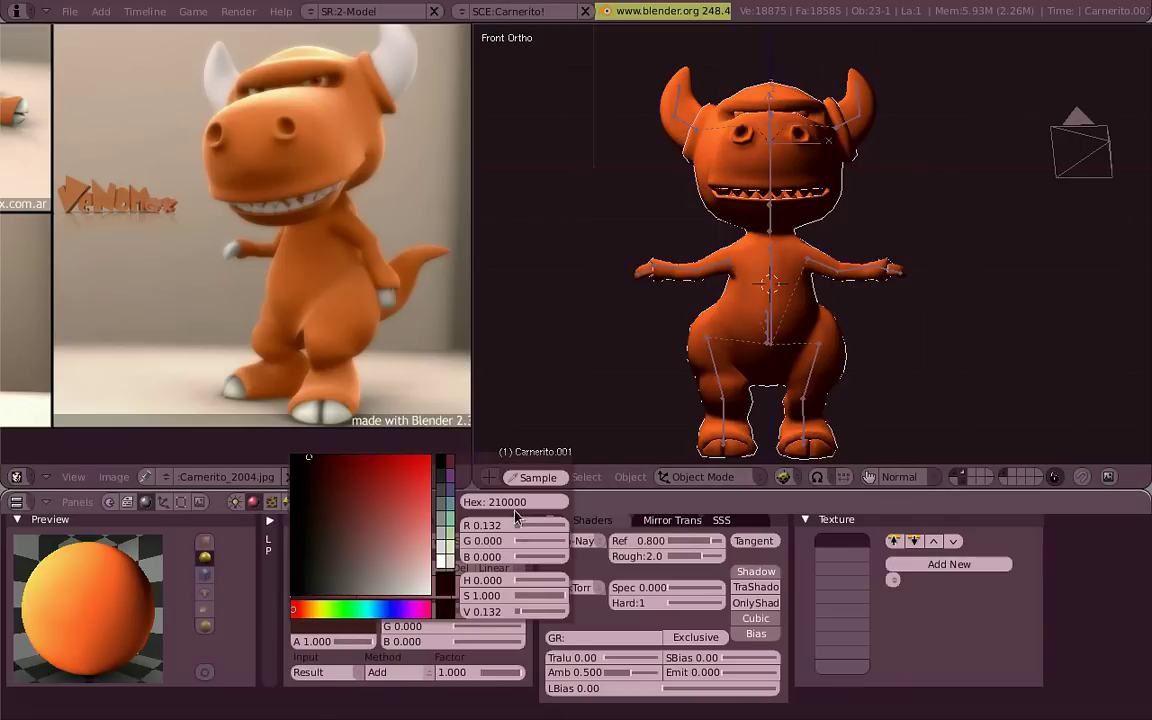
left_click(380, 376)
left_click(350, 626)
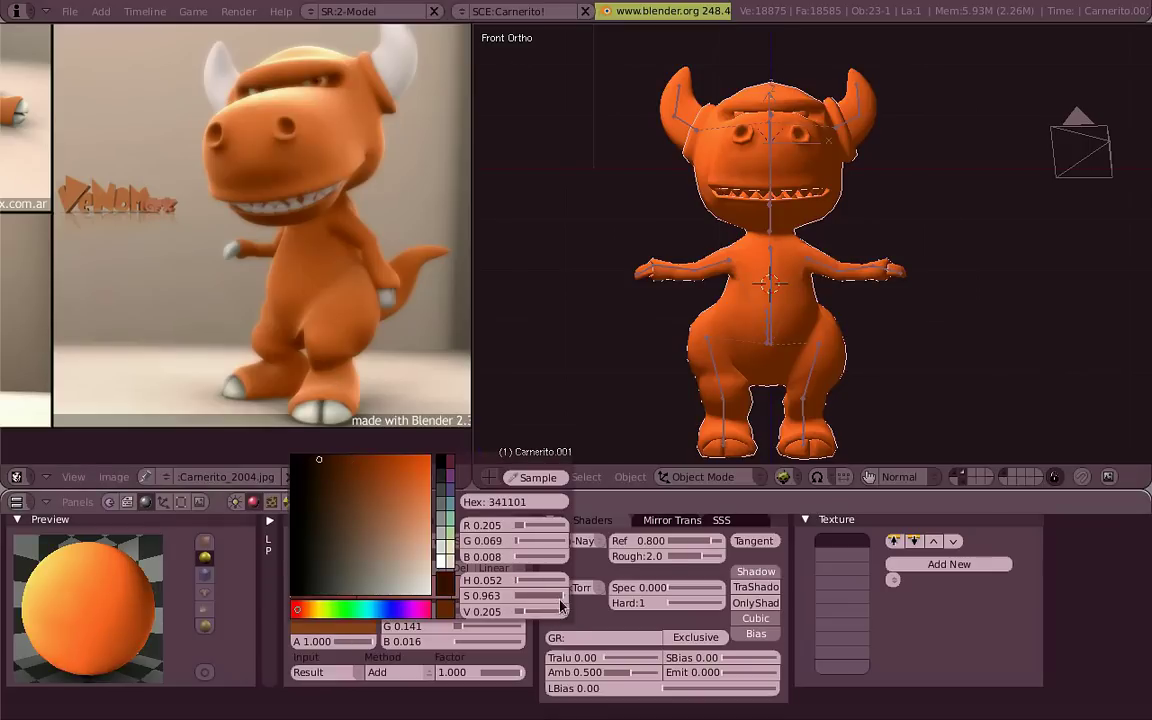
left_click_drag(566, 614, 504, 541)
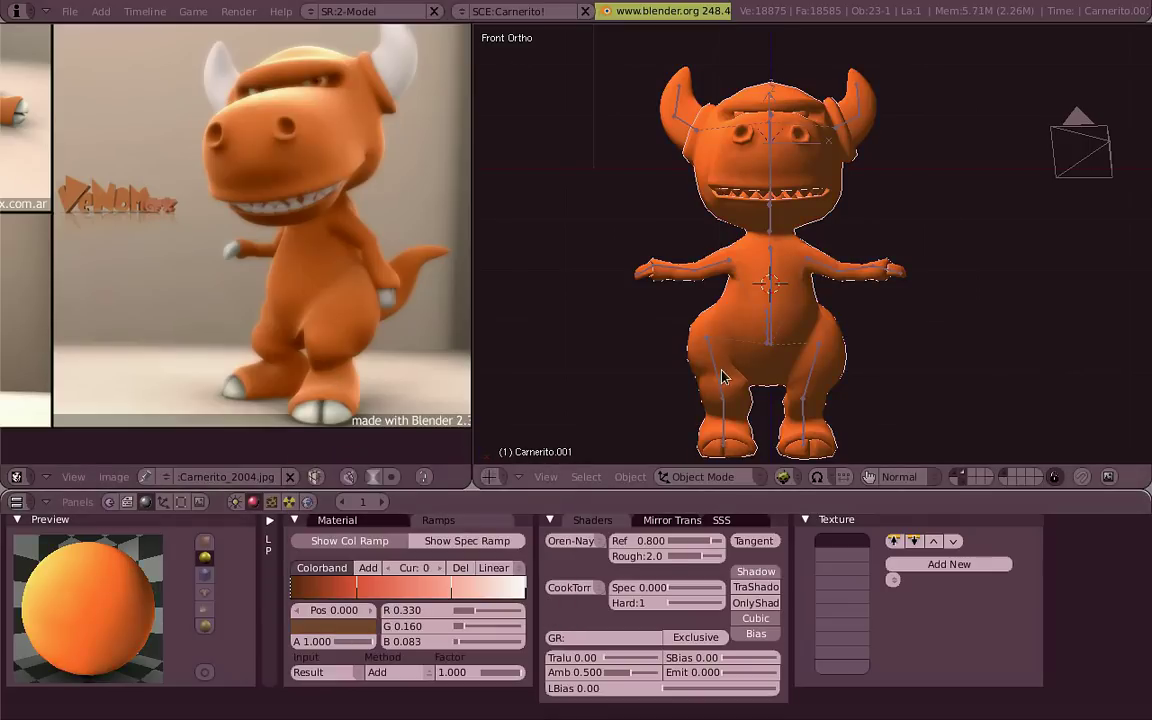
left_click(340, 626)
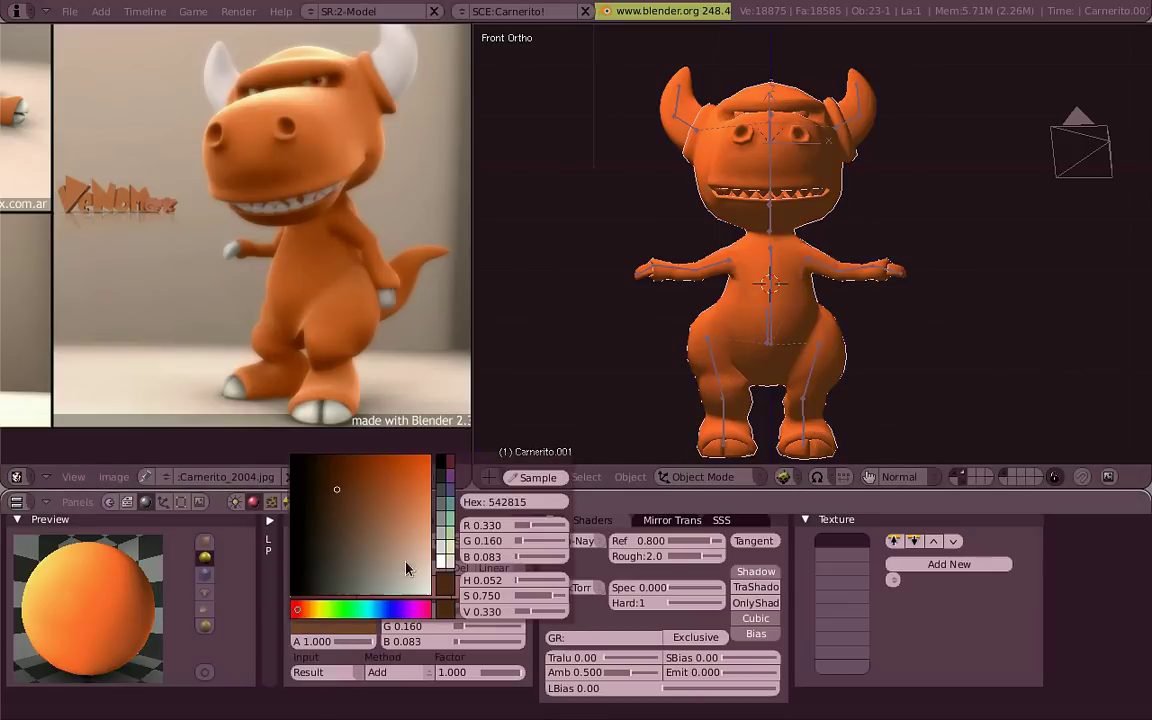
left_click(323, 376)
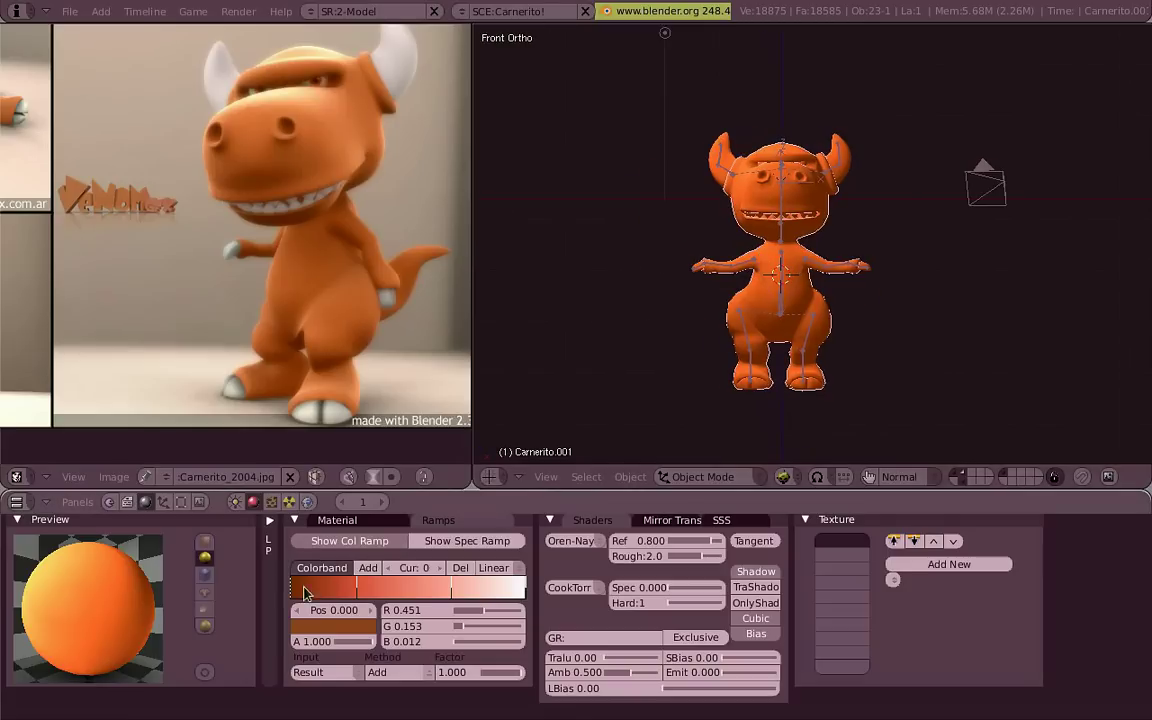
left_click(333, 626)
left_click(410, 560)
Darken the leftmost stop further, nudge it right, and give it alpha 0.400
key("KP_3")
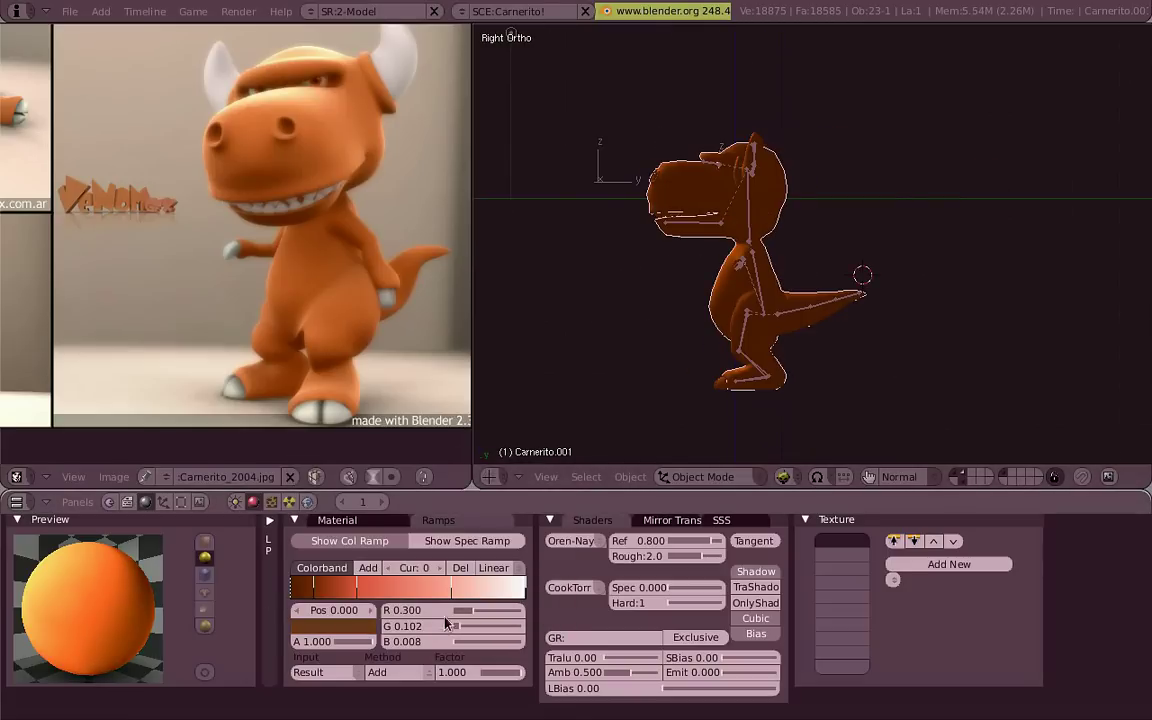
left_click(333, 626)
left_click_drag(489, 552, 493, 536)
key("KP_1")
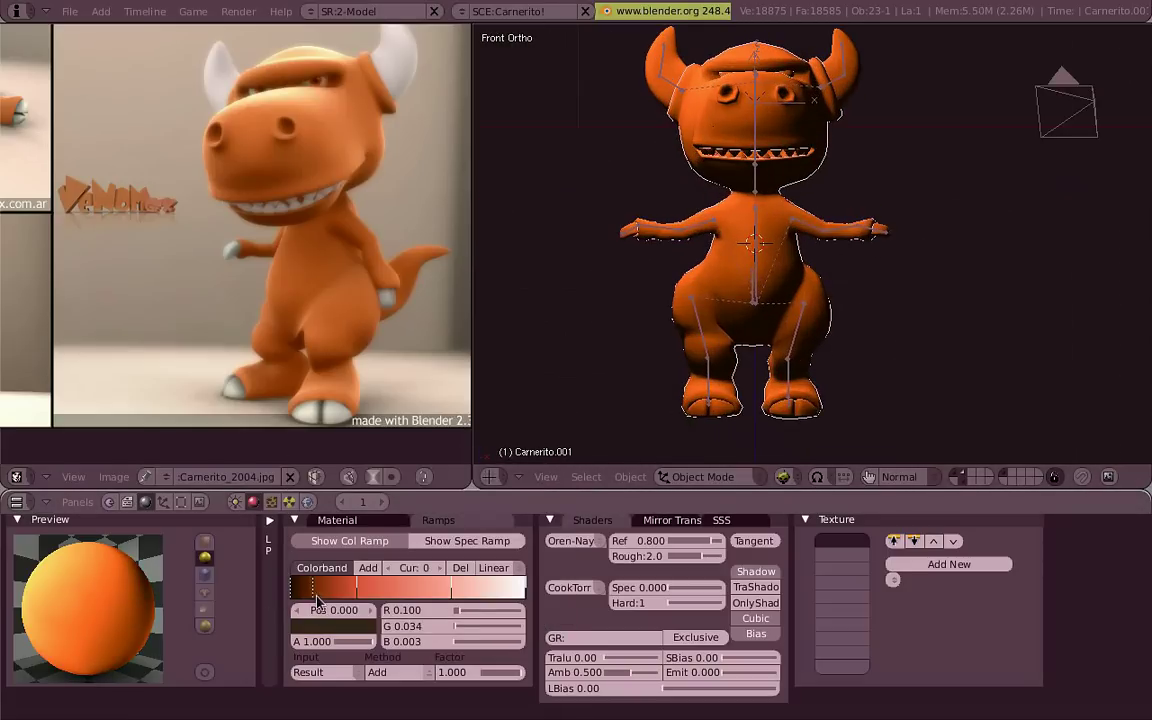
left_click_drag(317, 597, 324, 597)
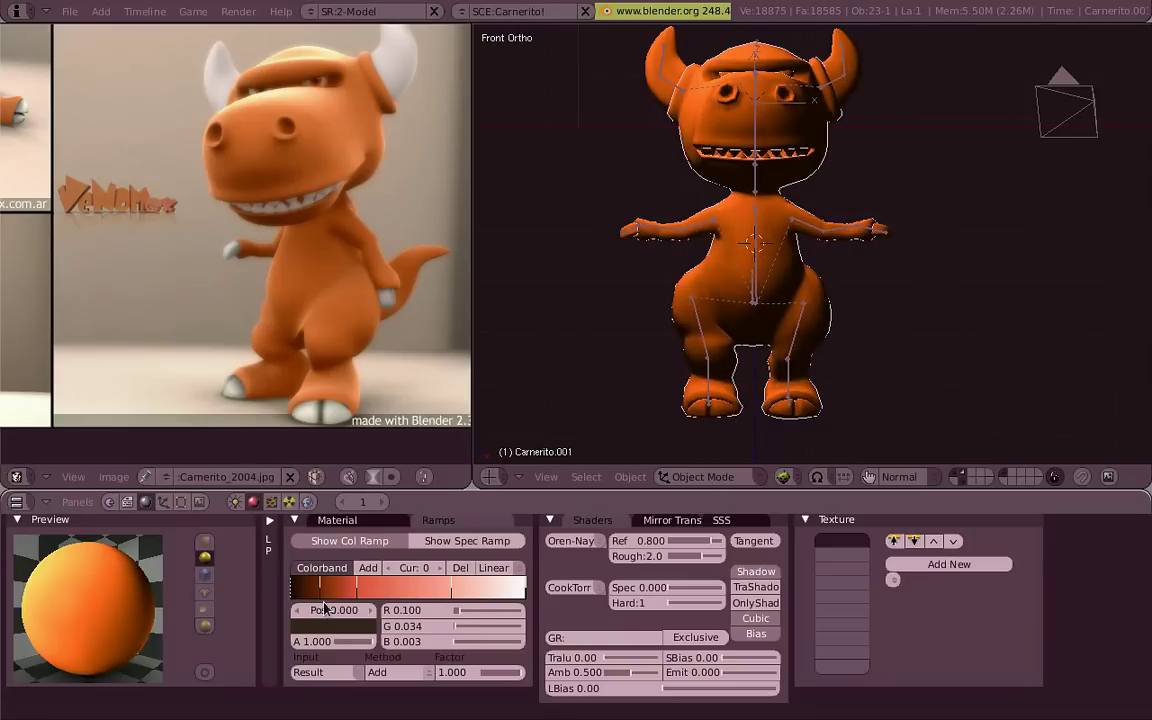
left_click(369, 644)
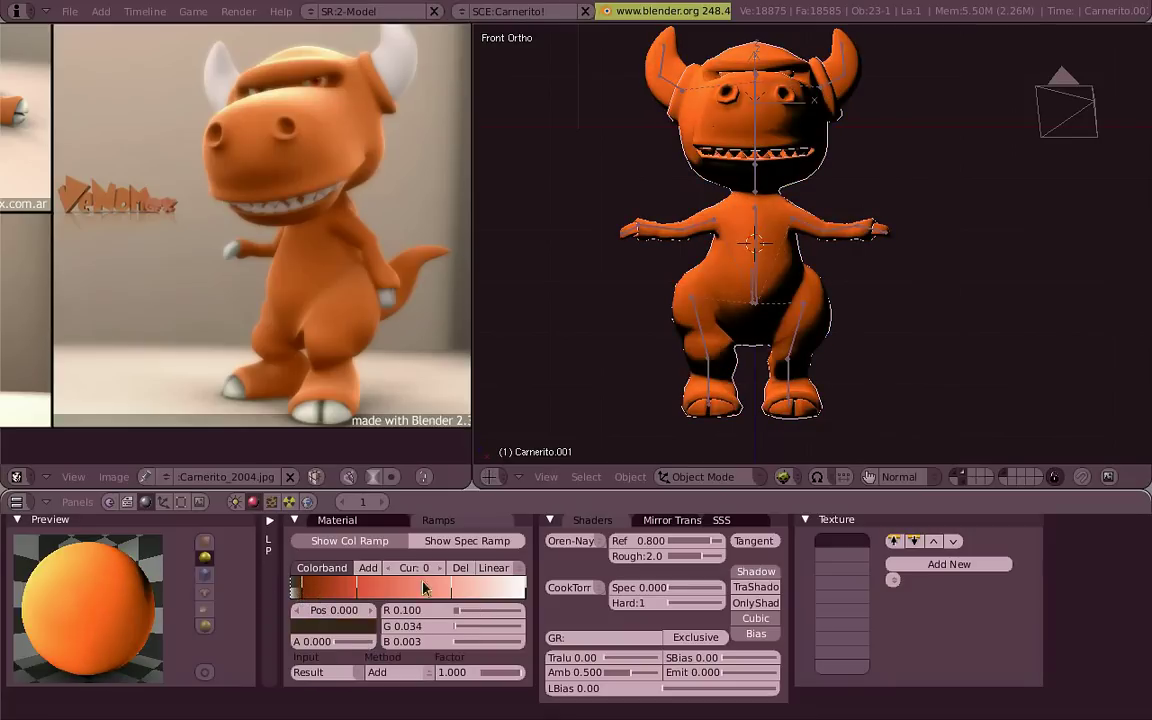
key("ctrl+z")
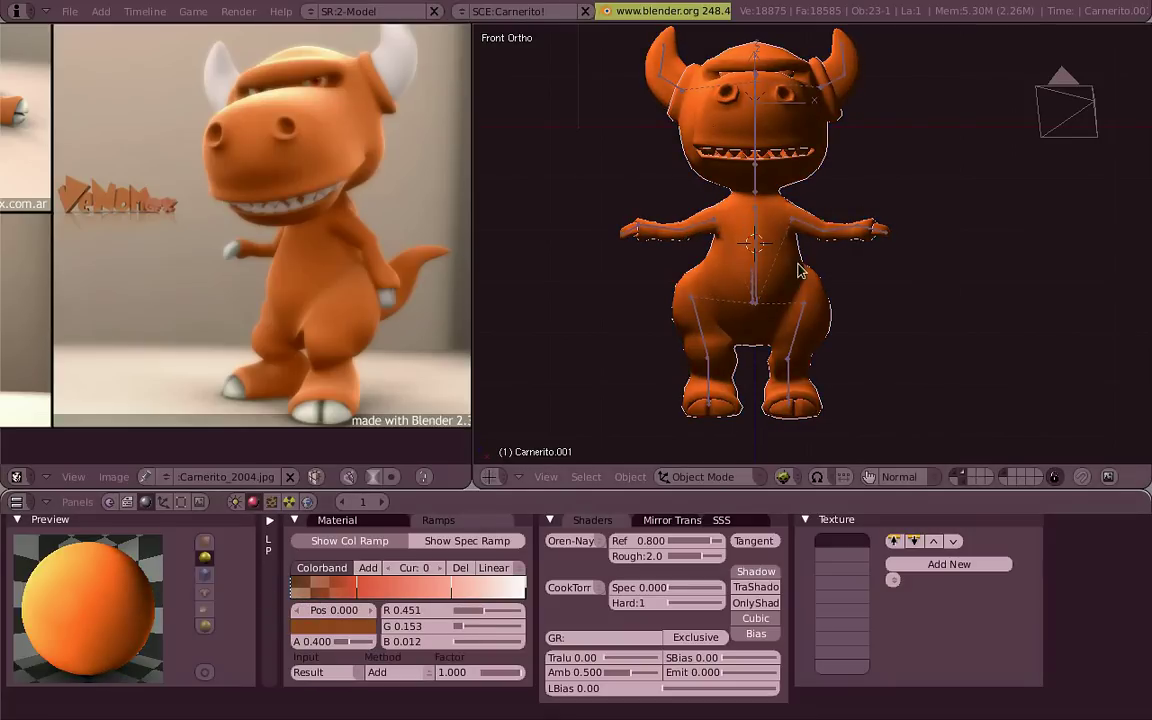
scroll(399, 188, "up", 2)
scroll(291, 217, "up", 1)
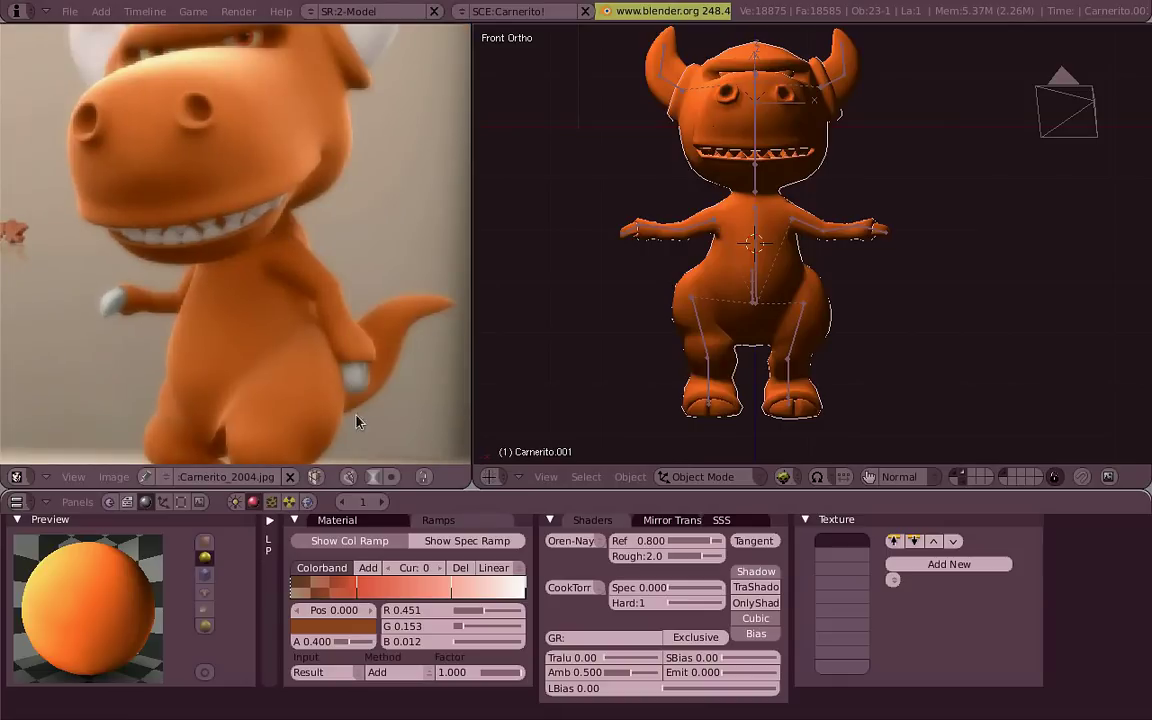
scroll(358, 422, "down", 3)
Add a new texture to the material with Nor map input and white texture colour
left_click(949, 564)
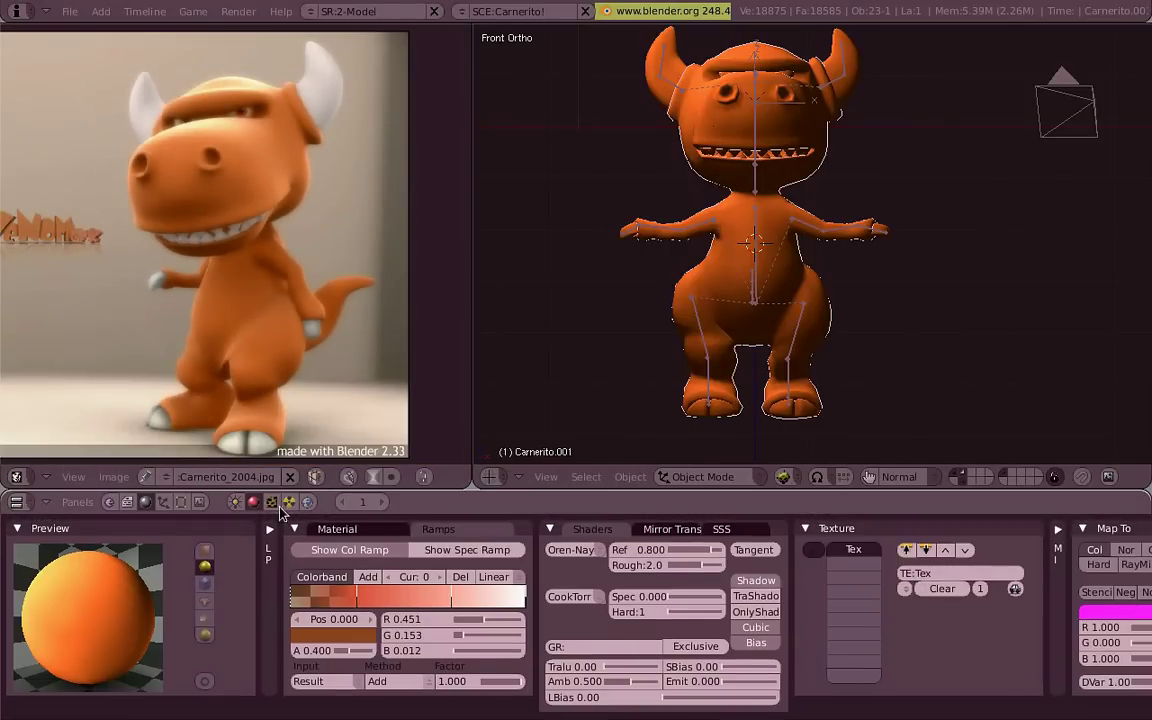
left_click(280, 506)
left_click(466, 549)
left_click(450, 453)
left_click(253, 501)
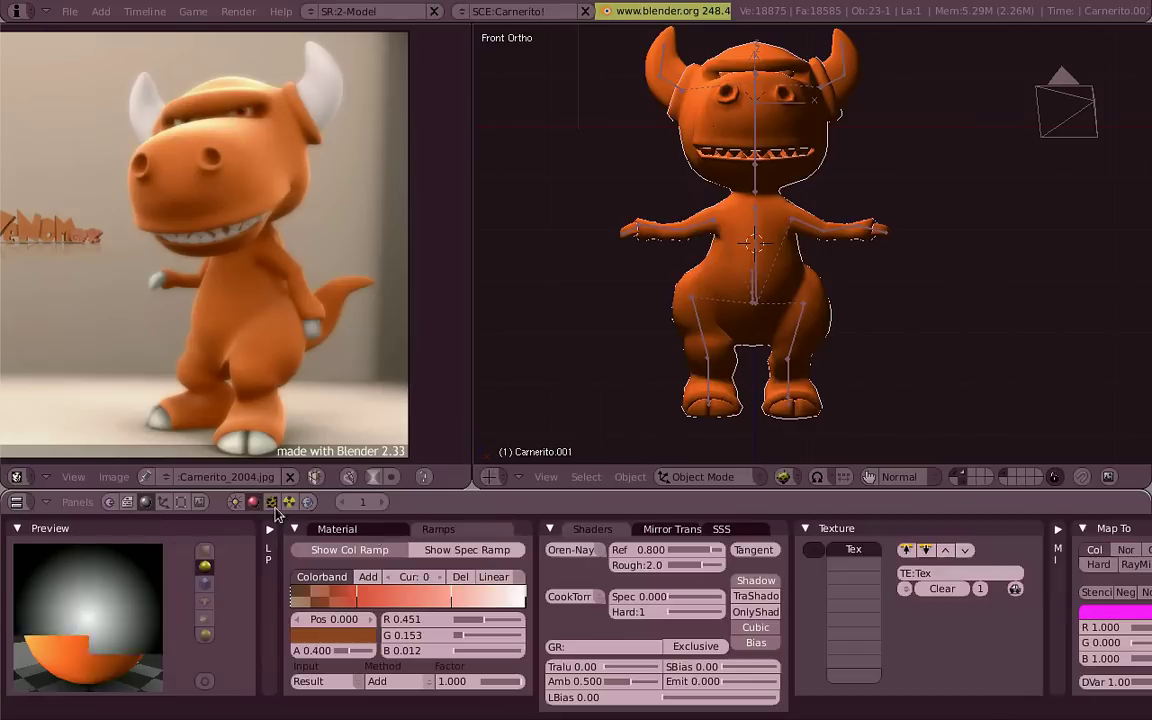
left_click(905, 528)
left_click(1001, 566)
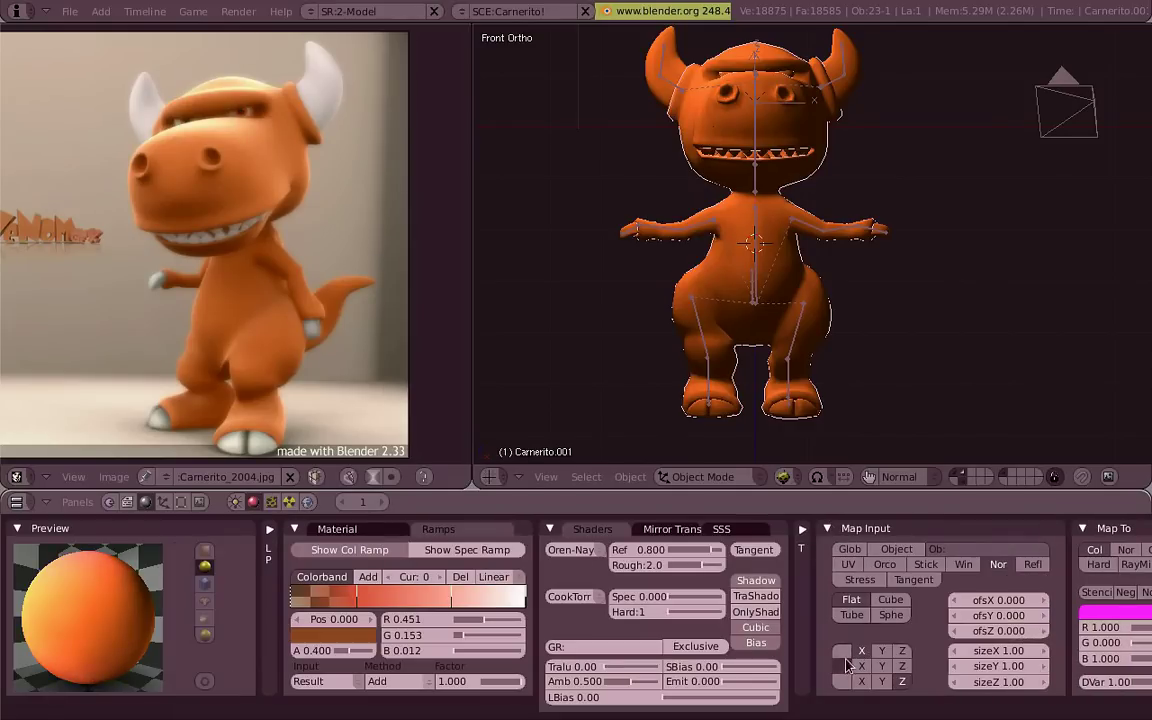
left_click(827, 528)
left_click(895, 612)
left_click(831, 550)
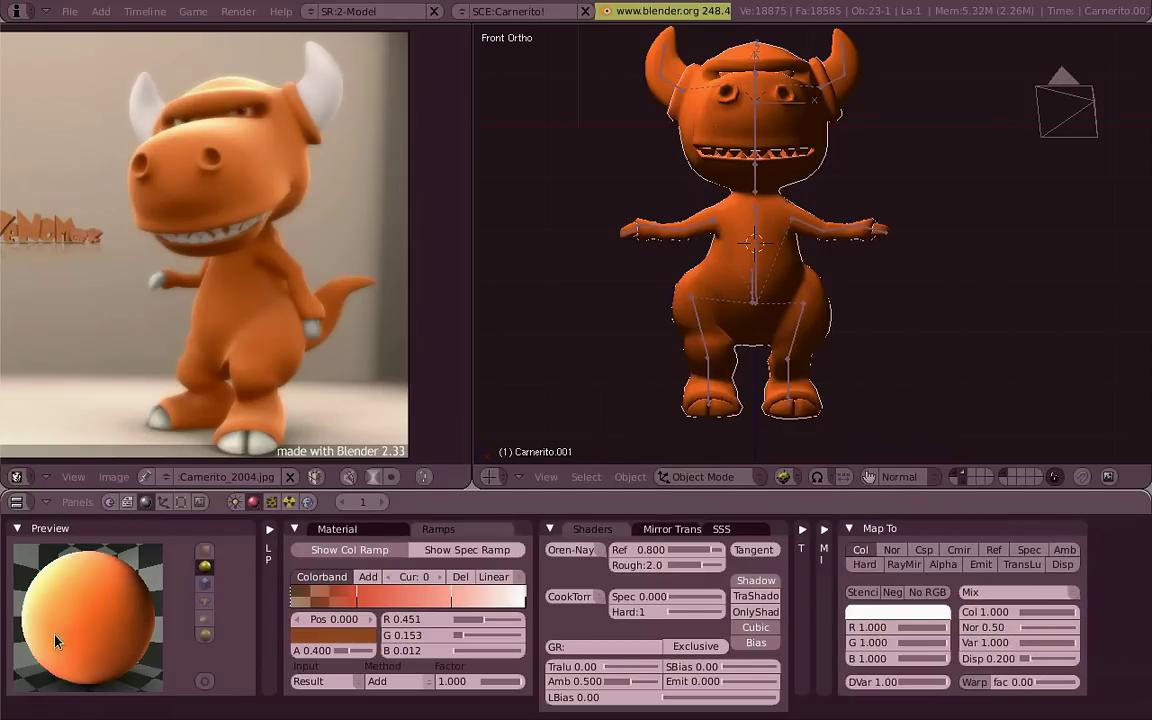
Change the texture type to Image and load radialblend.png
key("F6")
left_click(460, 585)
left_click(440, 500)
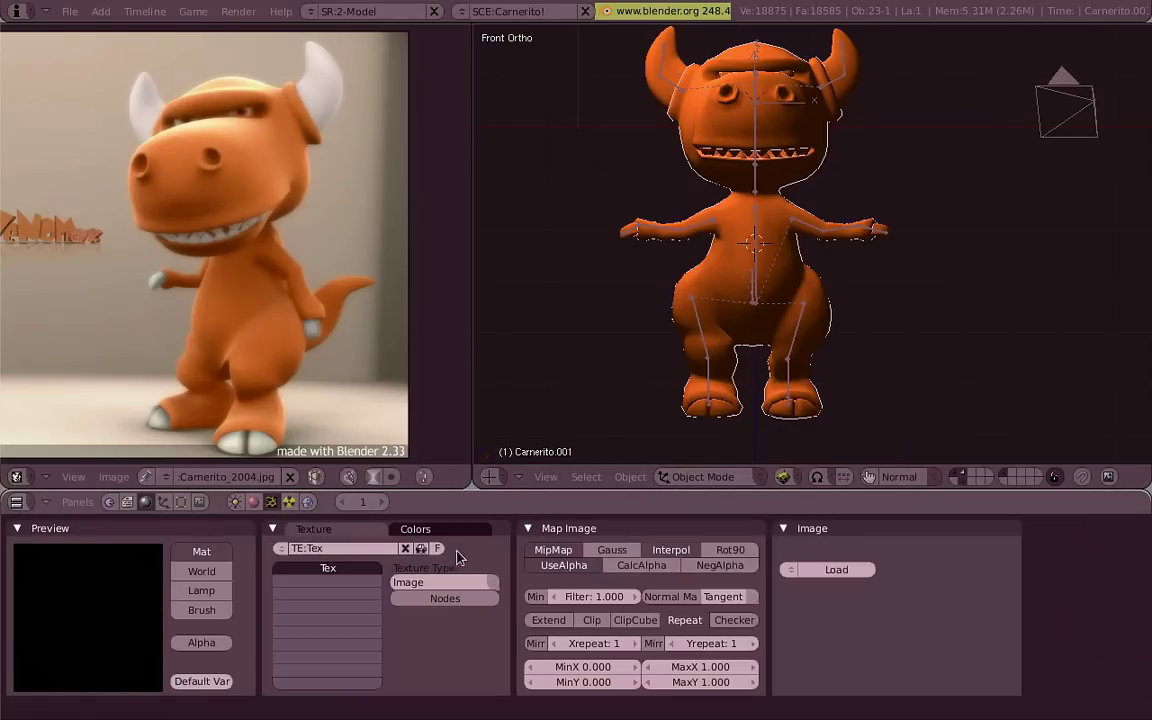
left_click(801, 566)
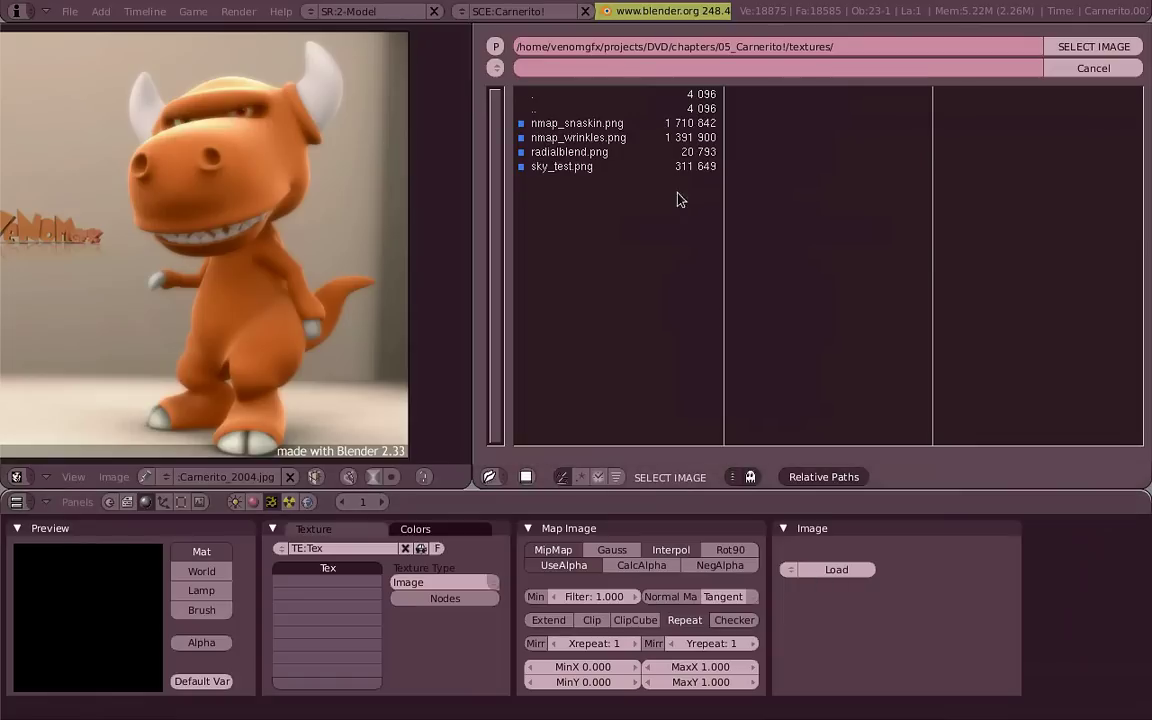
left_click(1097, 55)
key("F5")
Enable Col in Map To so the texture affects the material colour
mouse_move(680, 251)
middle_mouse_down()
mouse_move(674, 277)
mouse_move(900, 298)
middle_mouse_up()
key("KP_1")
left_click(622, 549)
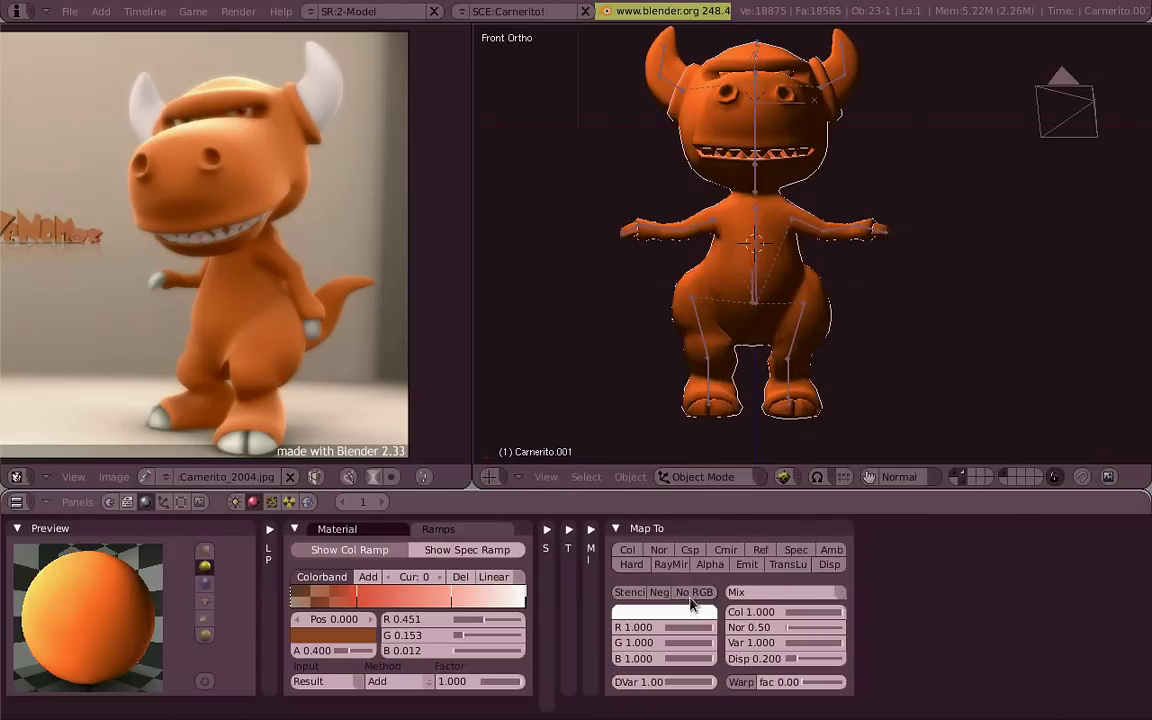
left_click(622, 549)
left_click(622, 549)
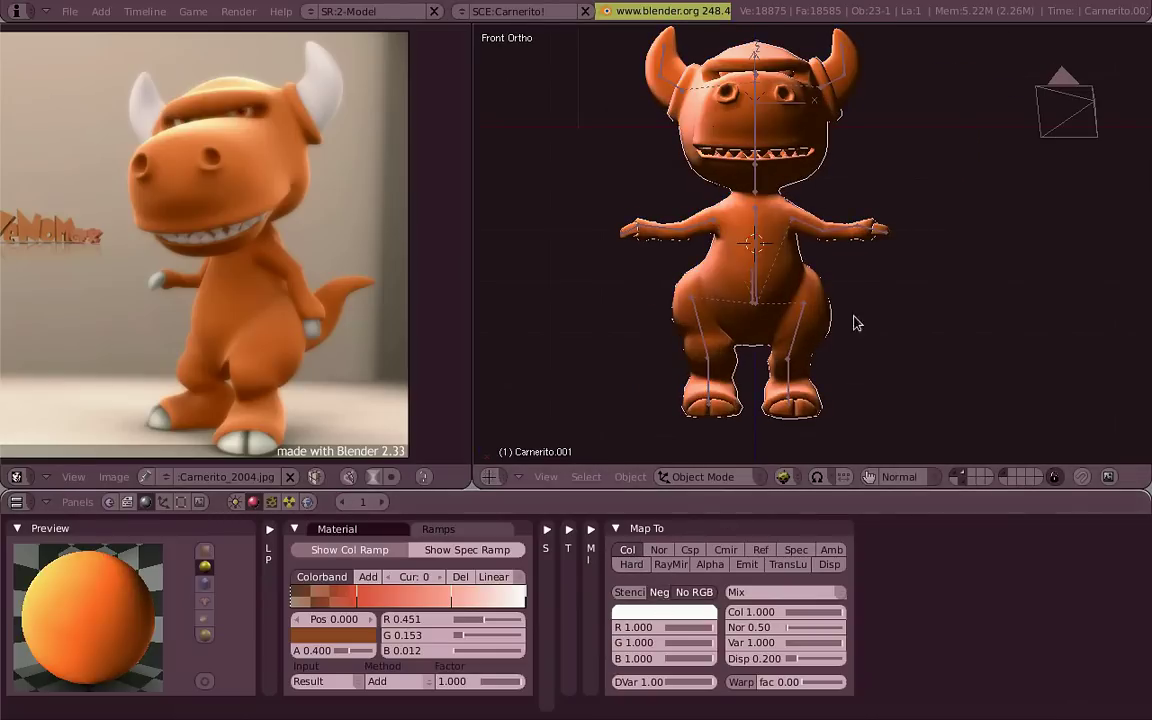
mouse_move(877, 291)
middle_mouse_down()
mouse_move(810, 301)
mouse_move(959, 239)
mouse_move(764, 335)
mouse_move(745, 325)
middle_mouse_up()
key("KP_1")
key("KP_1")
Preview the creature through the camera in the game engine, then select its armature
scroll(812, 260, "up", 5)
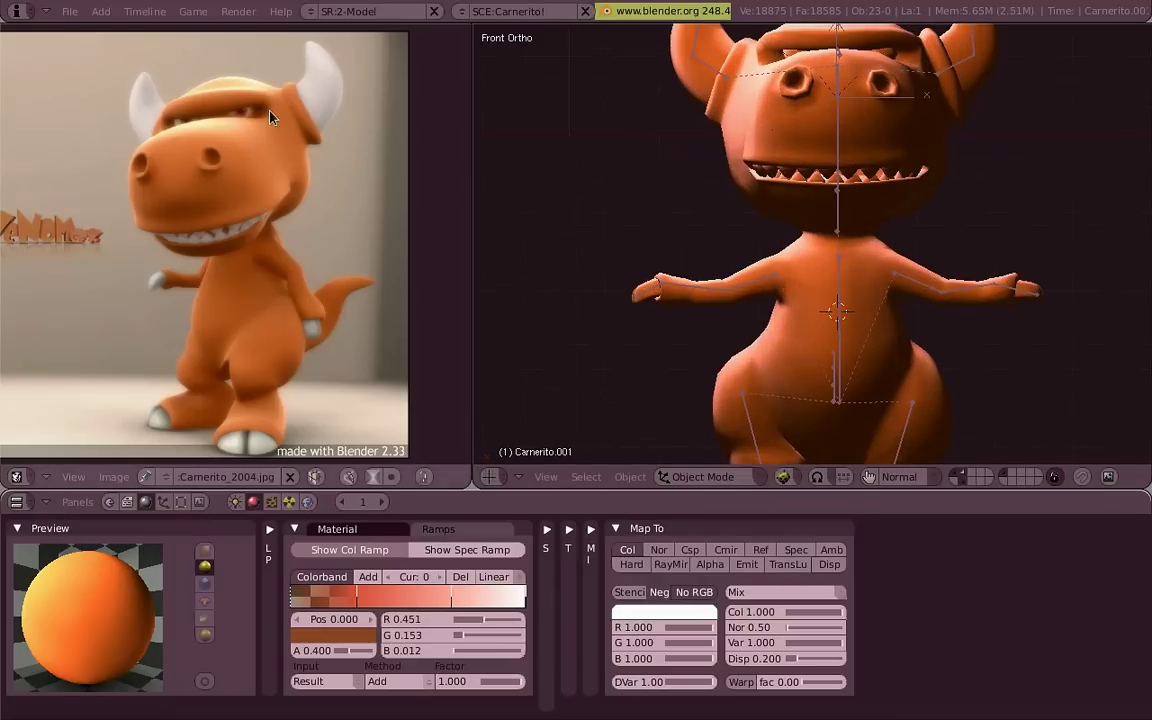
mouse_move(604, 316)
middle_mouse_down()
mouse_move(828, 270)
mouse_move(812, 244)
mouse_move(830, 200)
middle_mouse_up()
key("KP_0")
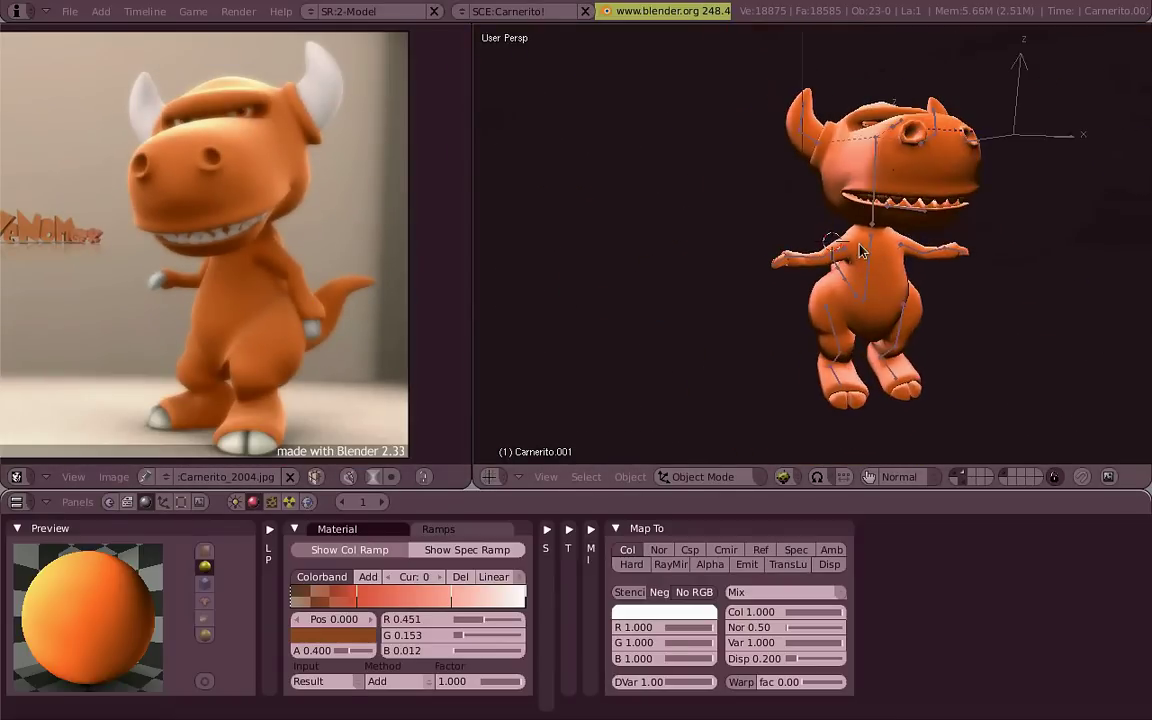
key("p")
key("Escape")
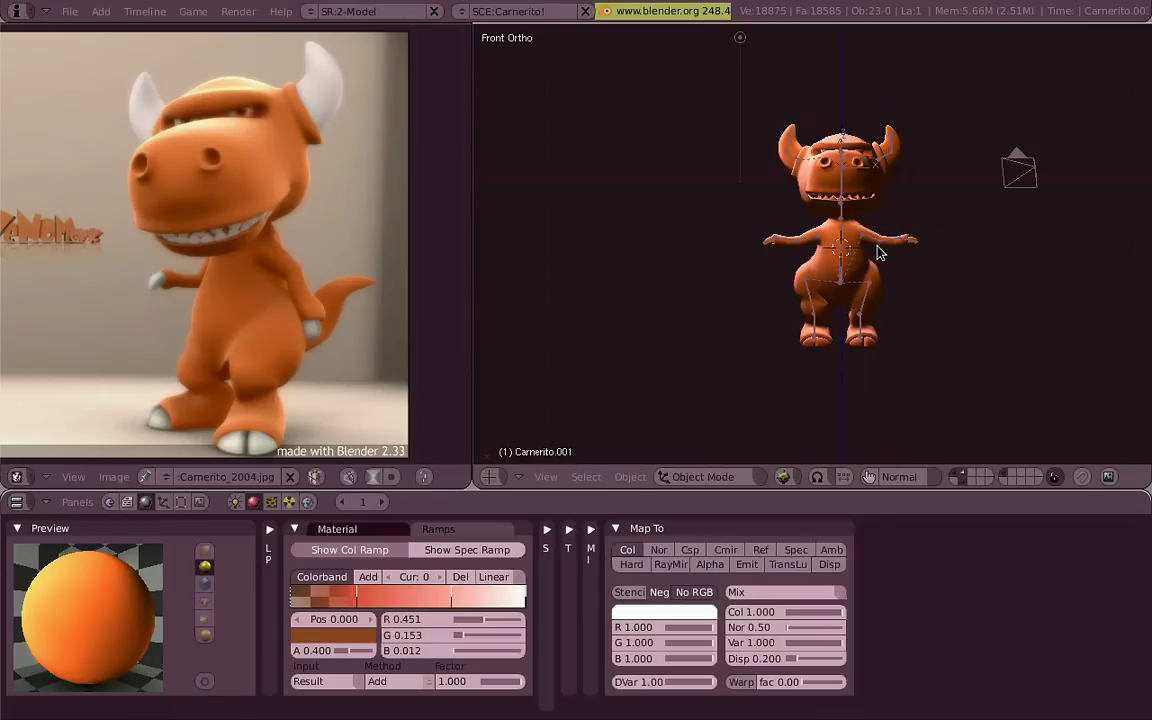
scroll(815, 362, "up", 2)
scroll(860, 340, "up", 1)
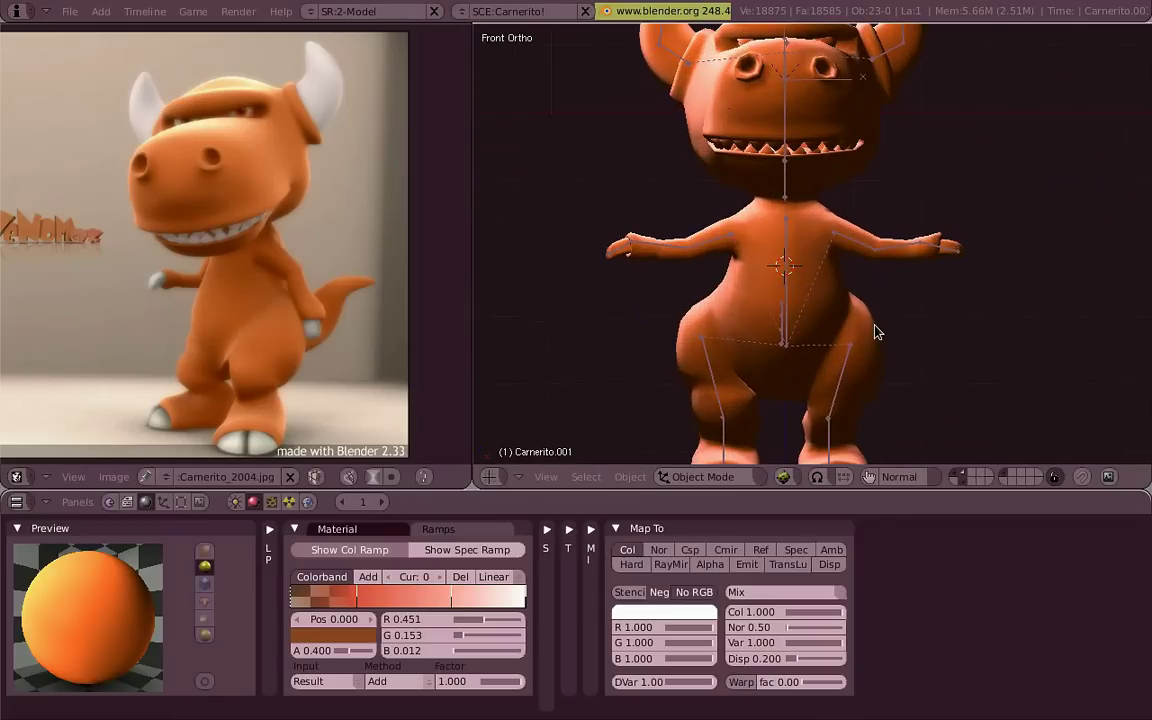
right_click(805, 402)
Add a Motion actuator to the armature in the game logic settings
scroll(805, 402, "down", 3)
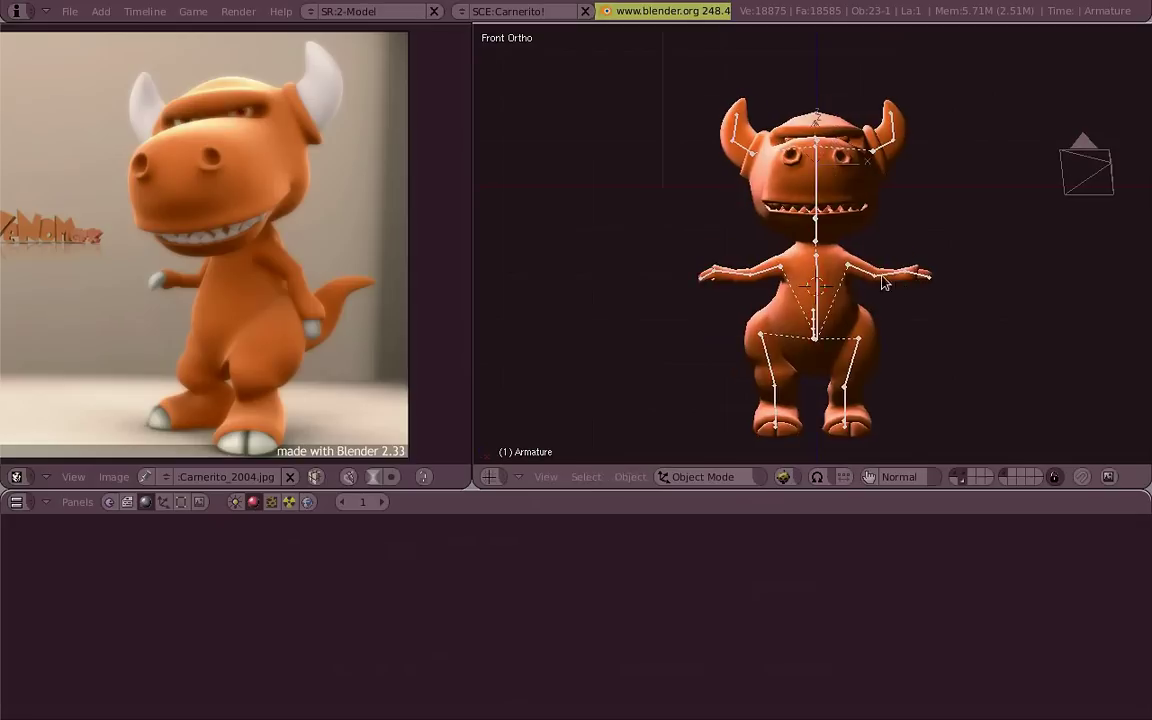
middle_click_drag(805, 402, 757, 303)
left_click(127, 501)
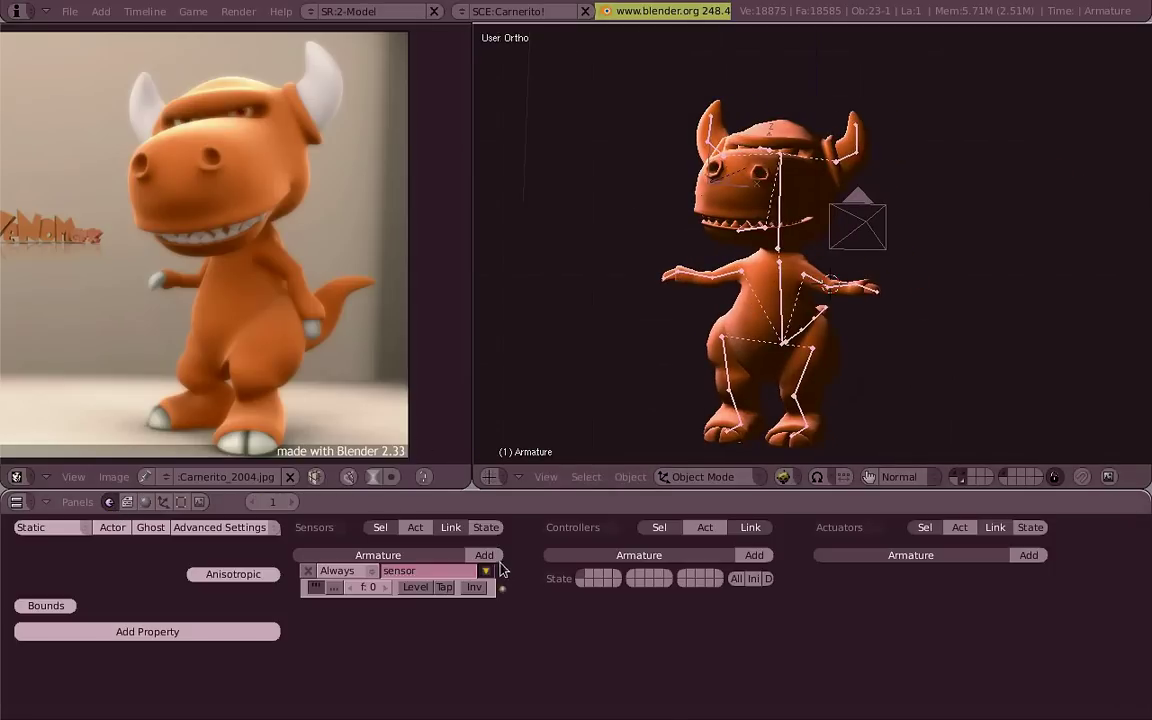
left_click(1046, 556)
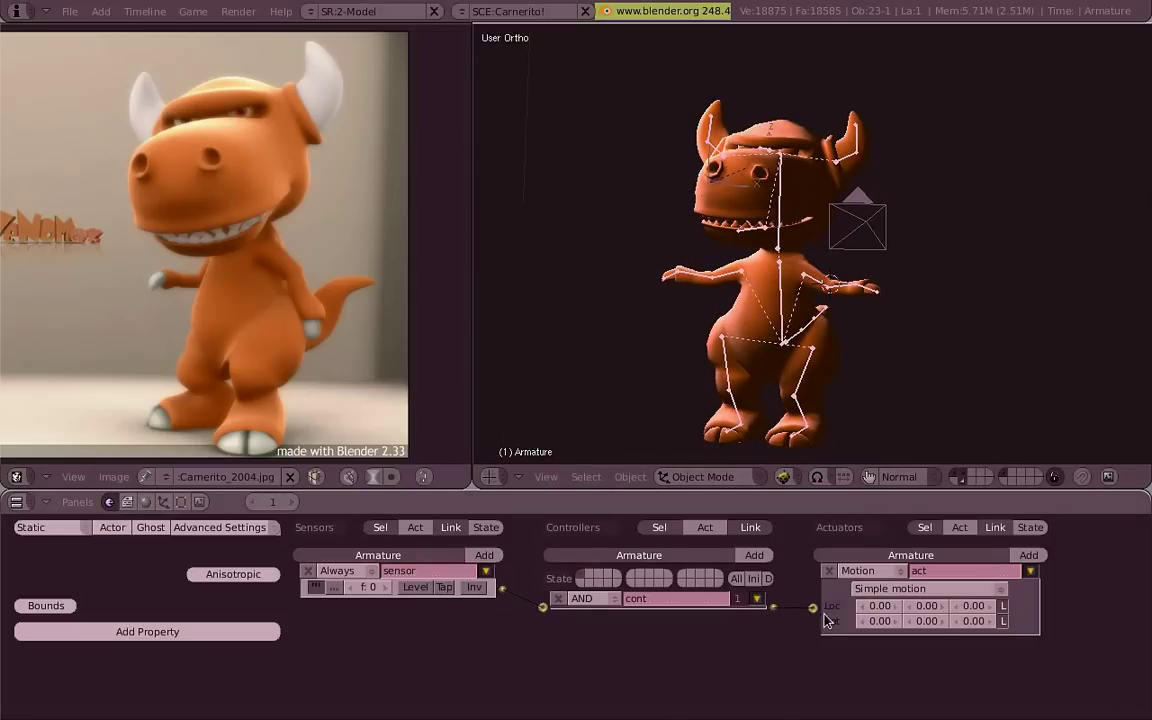
mouse_move(760, 300)
middle_mouse_down()
mouse_move(740, 290)
mouse_move(755, 310)
middle_mouse_up()
key("ctrl+space")
left_click(760, 298)
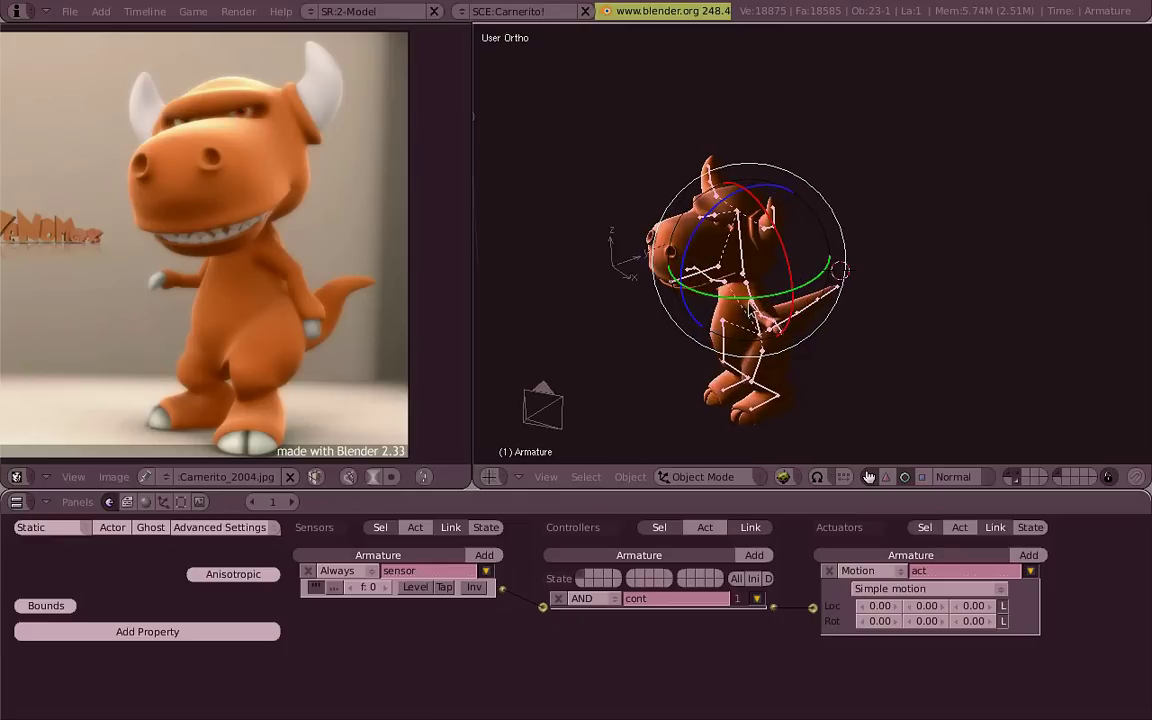
Set the Motion rotation to 0.01 and watch the armature turn in the game preview
left_click(925, 621)
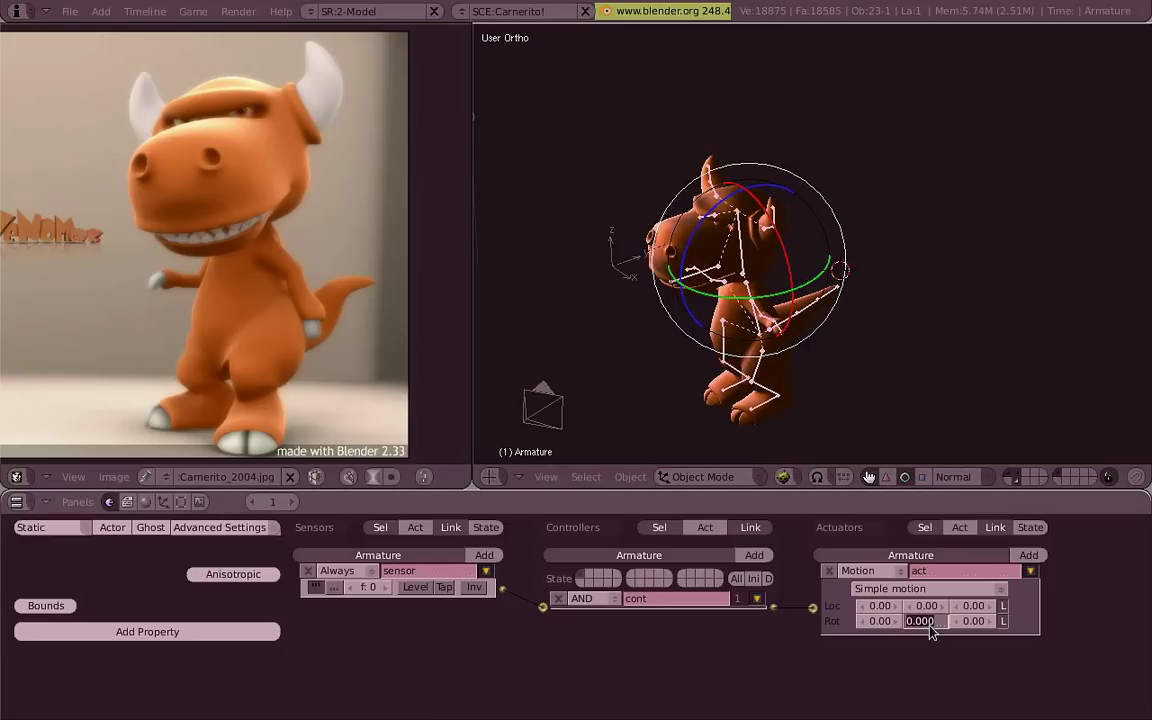
key("Return")
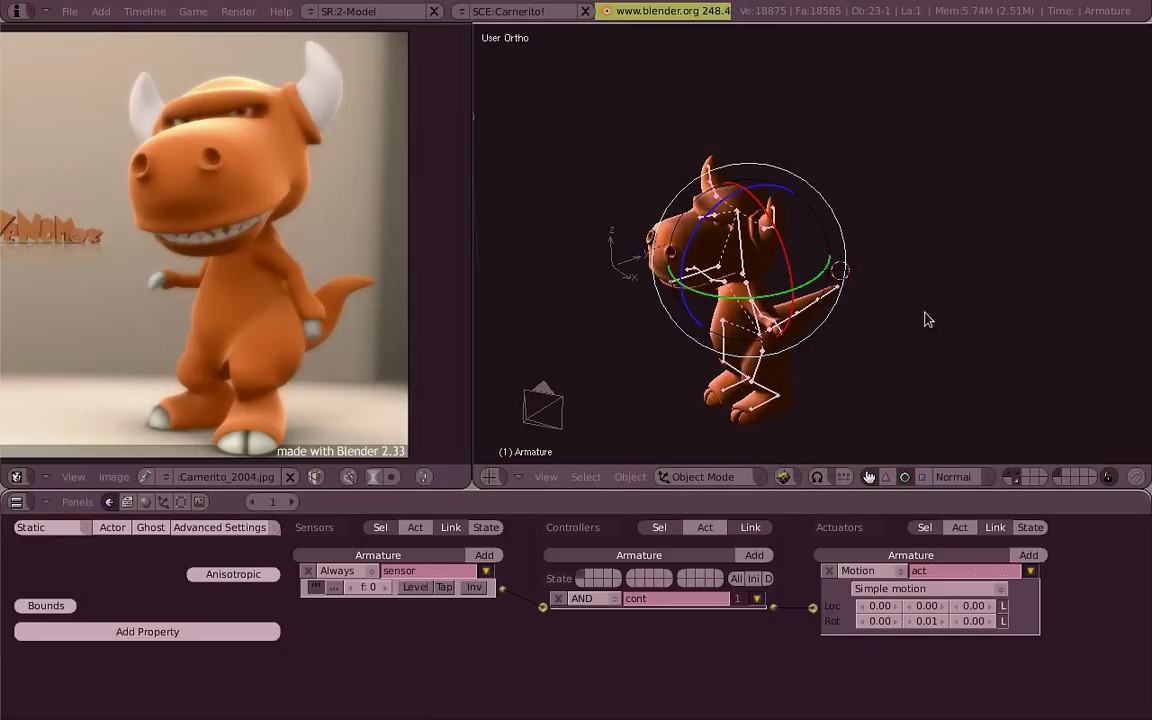
key("KP_0")
key("p")
key("Escape")
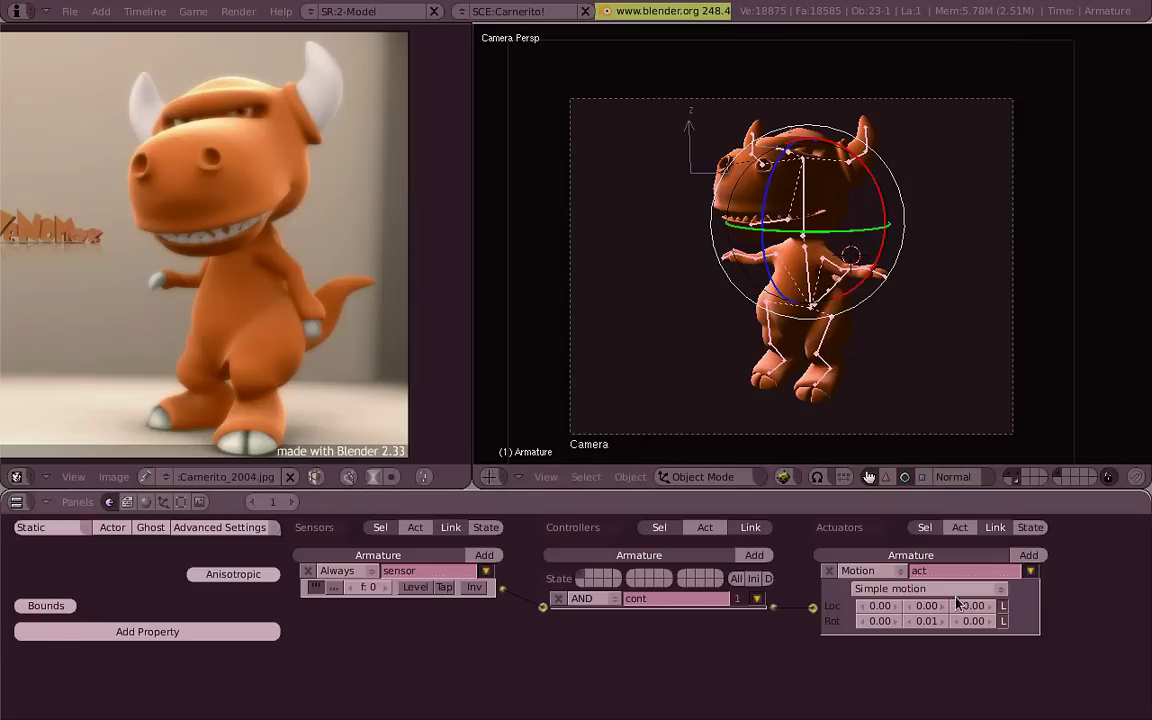
key("Return")
key("p")
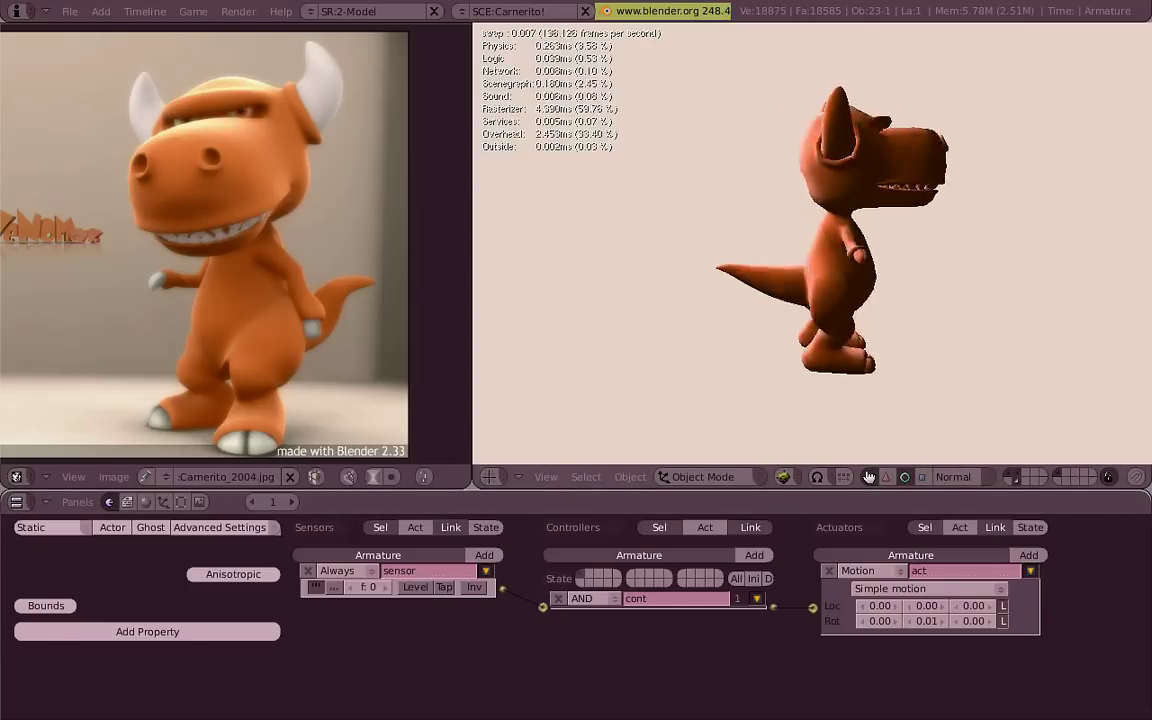
key("Escape")
Select the Carnerito.001 mesh, show its material settings, and test the game preview
right_click(847, 297, "alt")
left_click(800, 290)
key("F5")
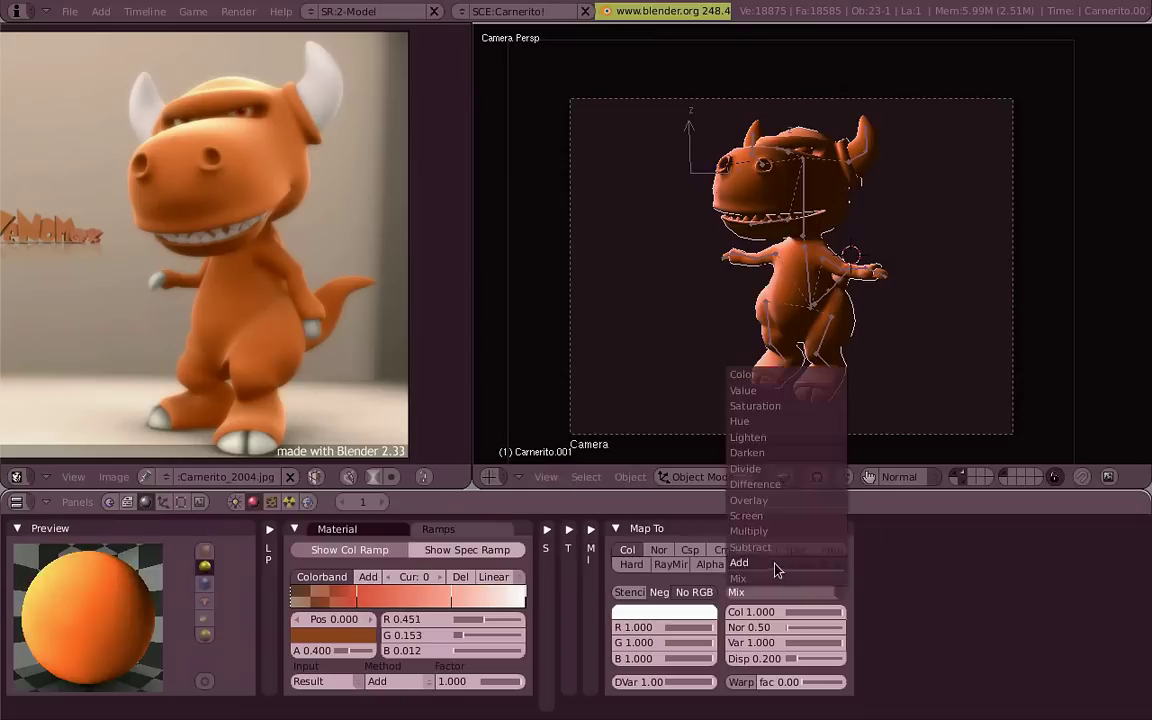
key("p")
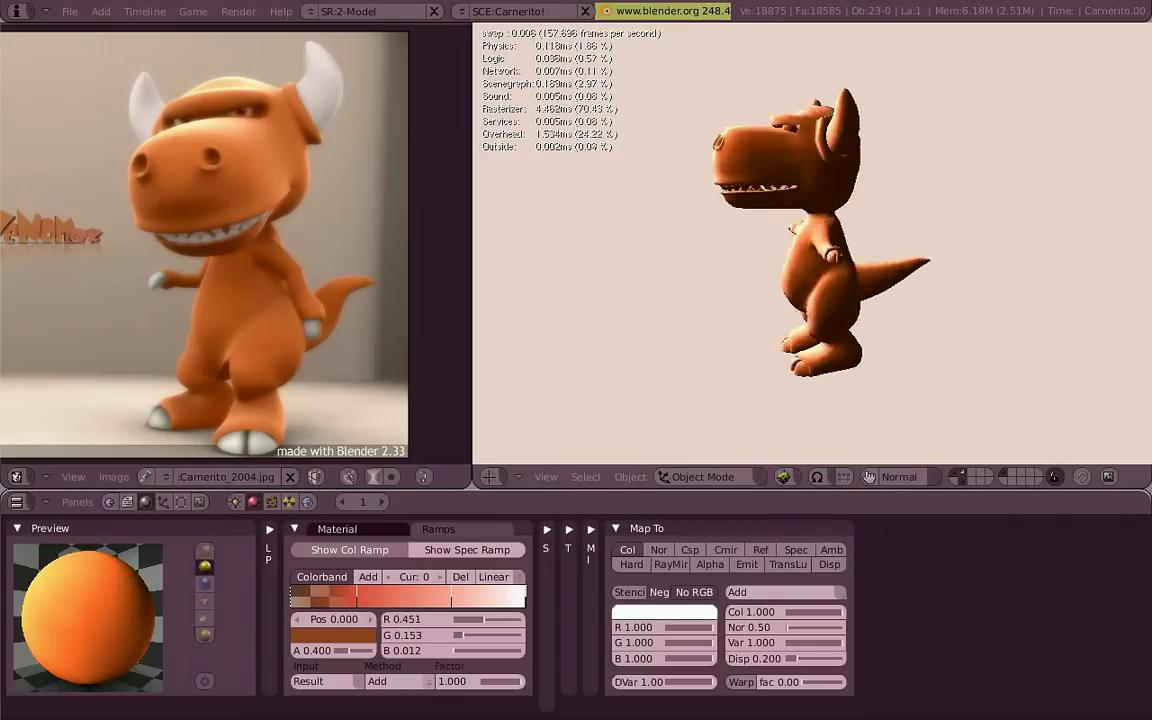
key("Escape")
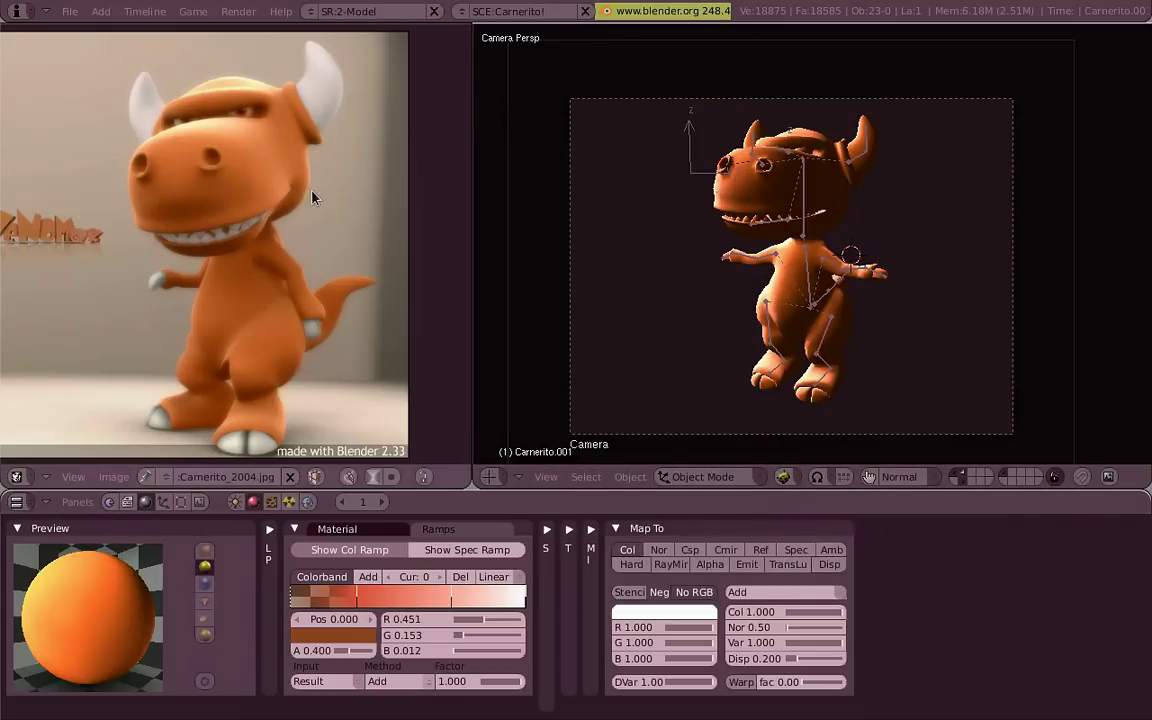
Show the material's shader settings and run the game preview again
scroll(280, 170, "up", 2)
scroll(870, 213, "down", 2)
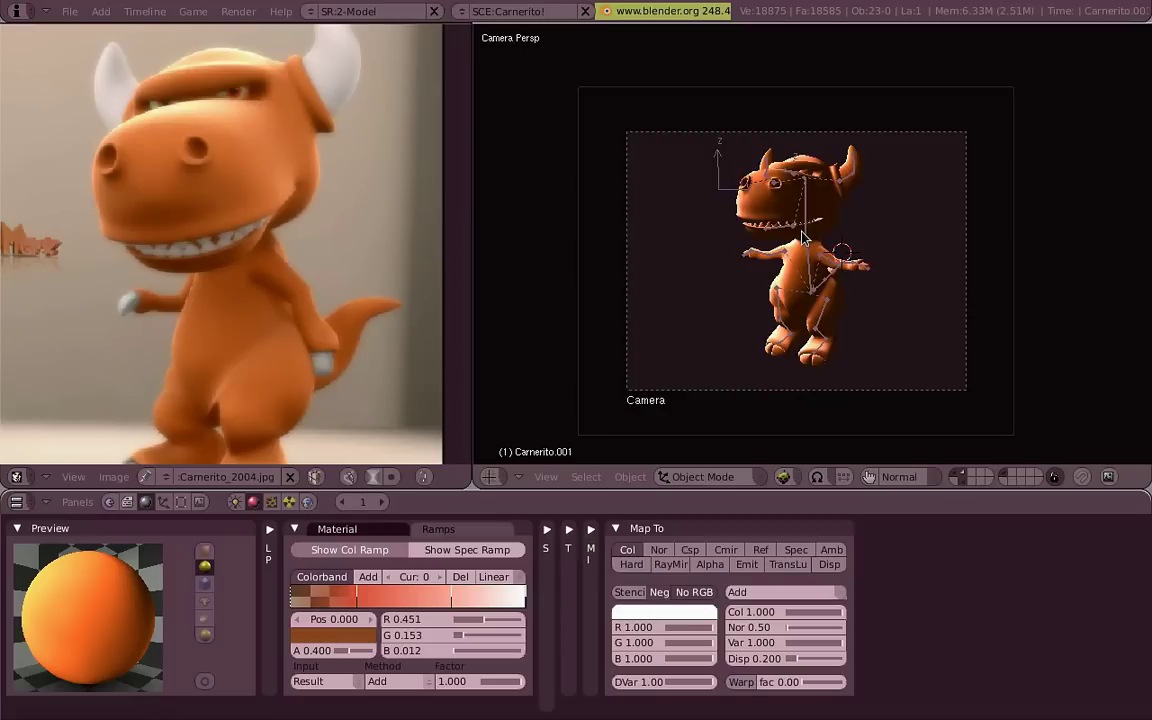
scroll(900, 245, "up", 2)
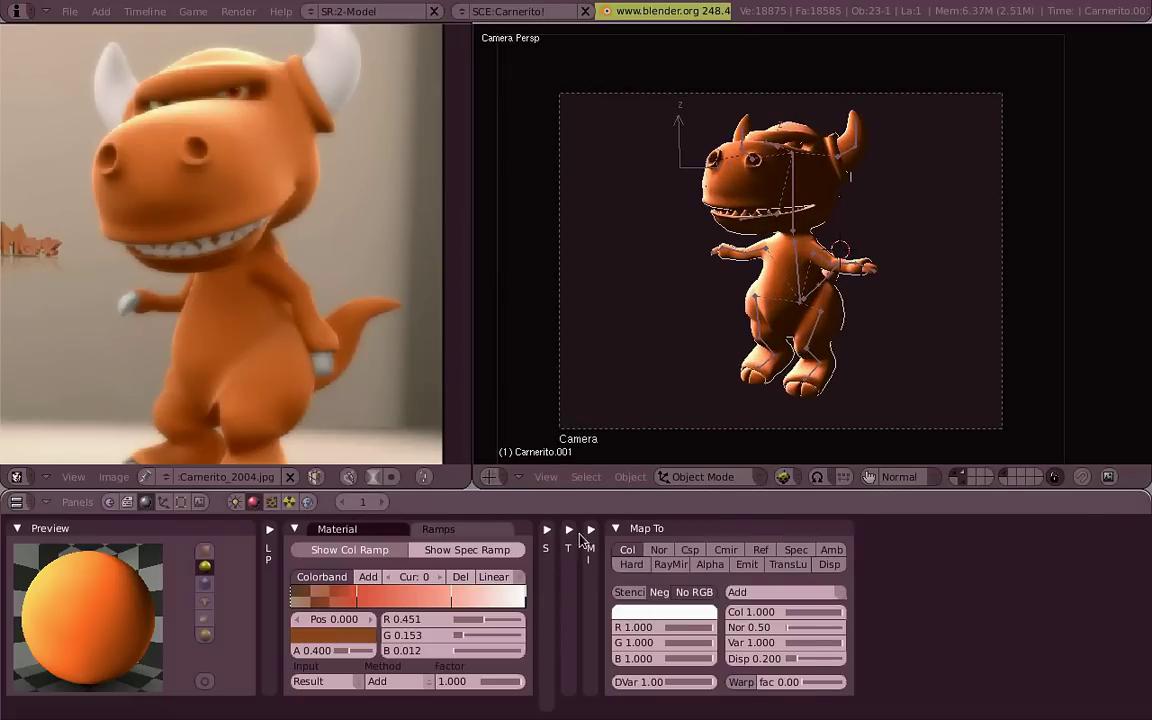
left_click(547, 529)
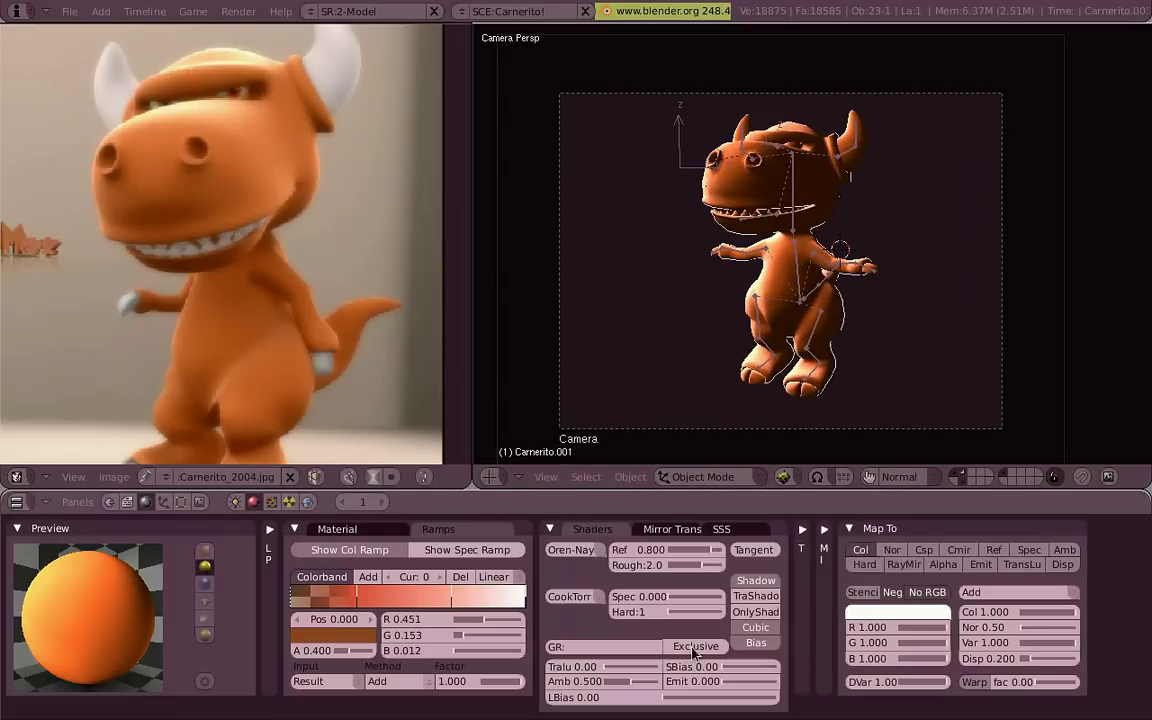
key("p")
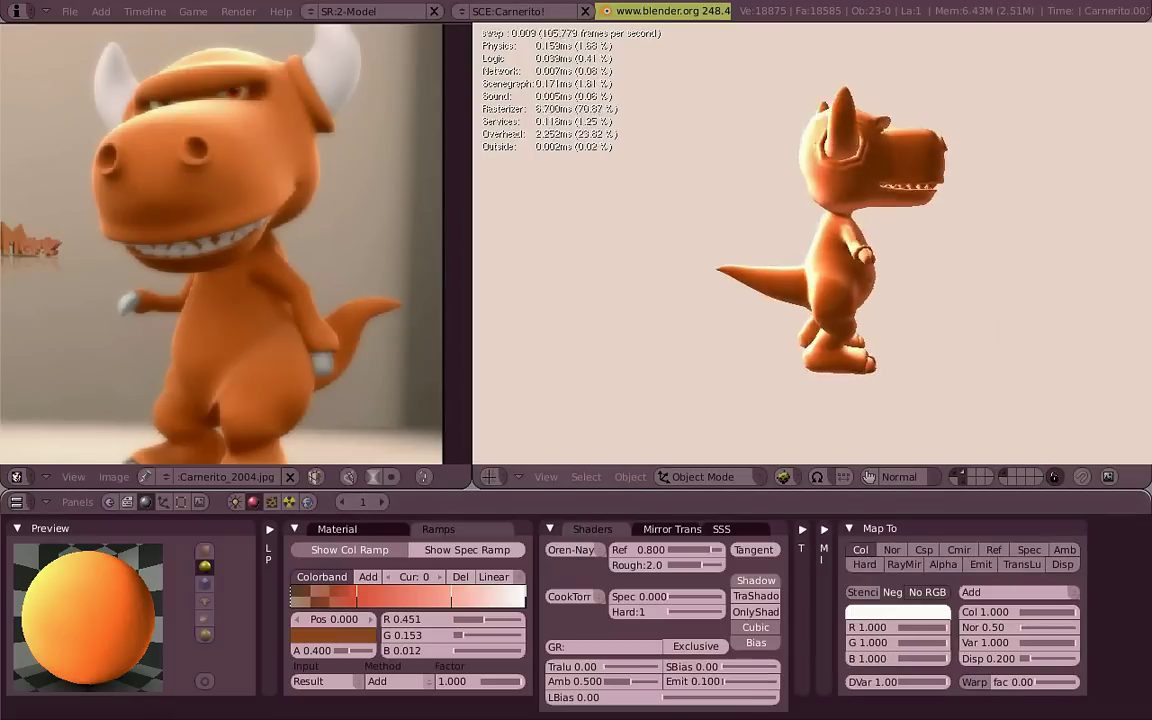